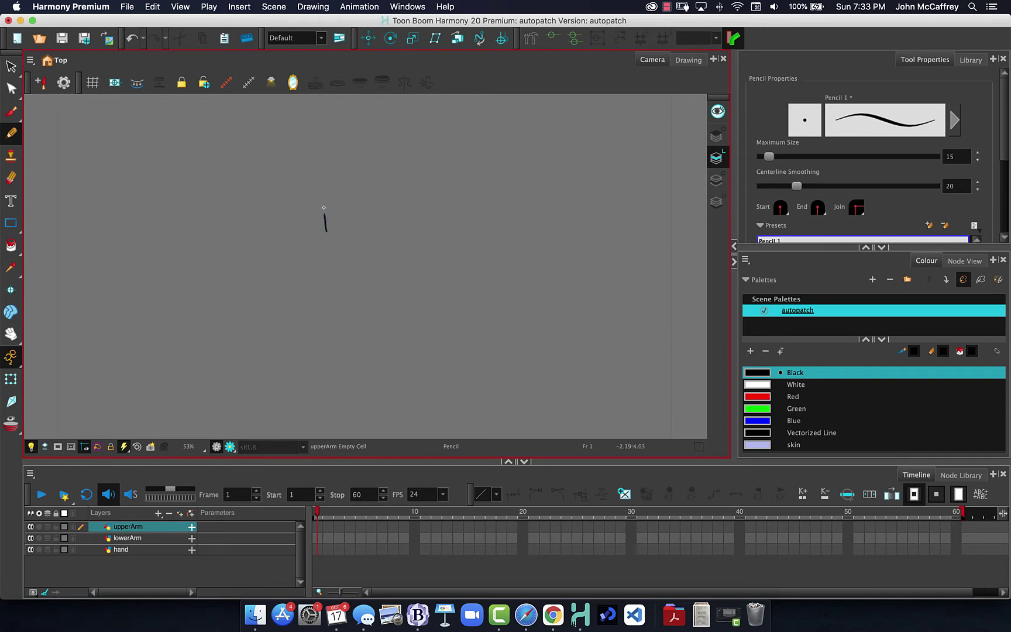
# Draw a closed, elongated oval outline for the upper arm on upperArm-1 with the Pencil
pyautogui.moveTo(323, 205)
pyautogui.mouseDown()
pyautogui.moveTo(325, 150)
pyautogui.moveTo(338, 126)
pyautogui.moveTo(350, 239)
pyautogui.moveTo(339, 246)
pyautogui.moveTo(324, 212)
pyautogui.mouseUp()
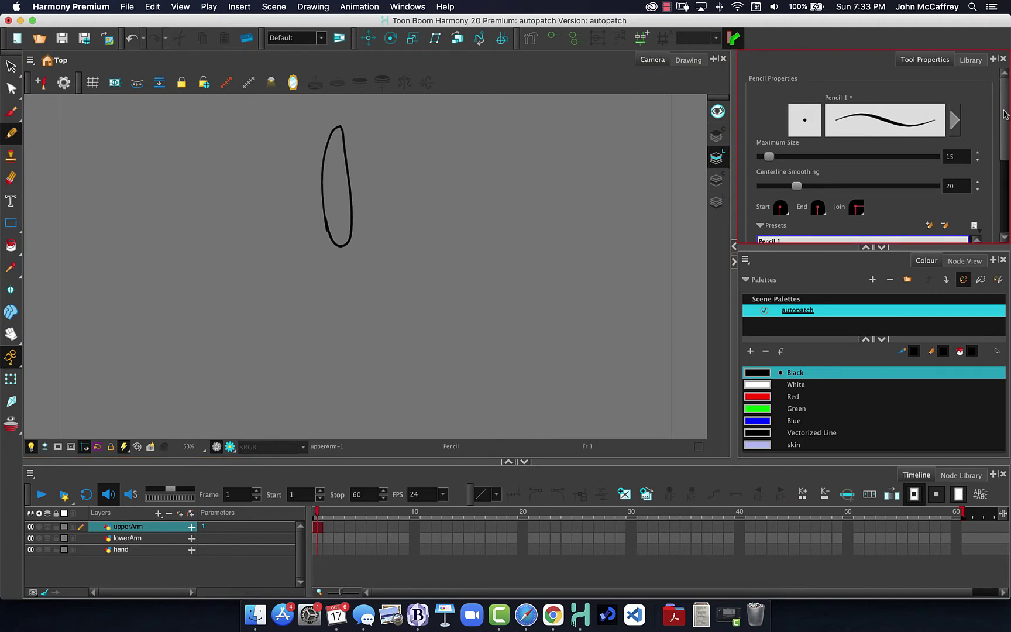
pyautogui.moveTo(1004, 114); pyautogui.dragTo(993, 191)
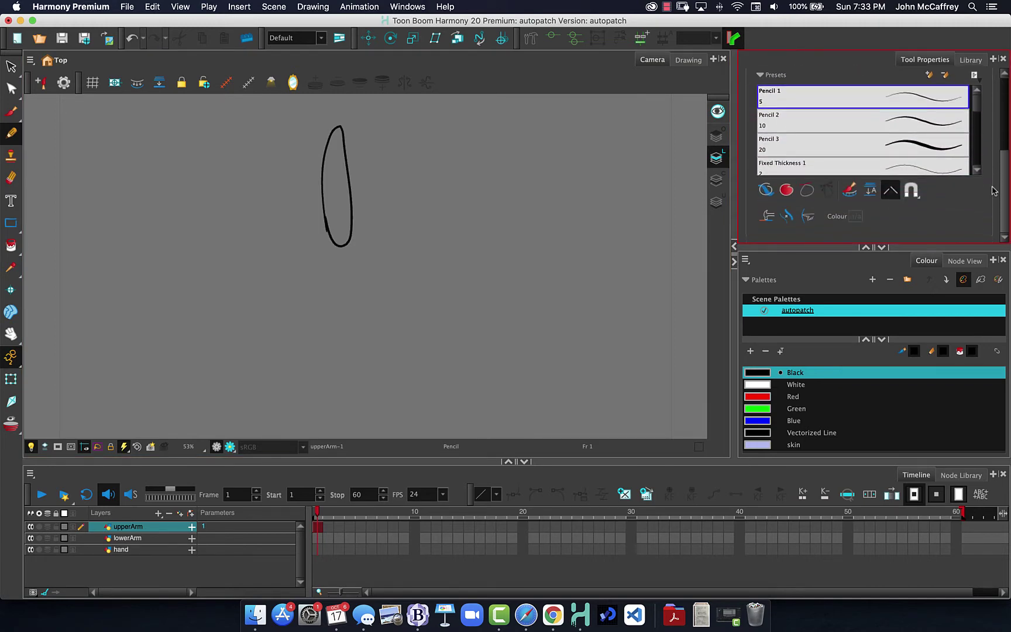
pyautogui.scroll(5, 993, 191)
pyautogui.scroll(-5, 993, 191)
pyautogui.scroll(5, 993, 191)
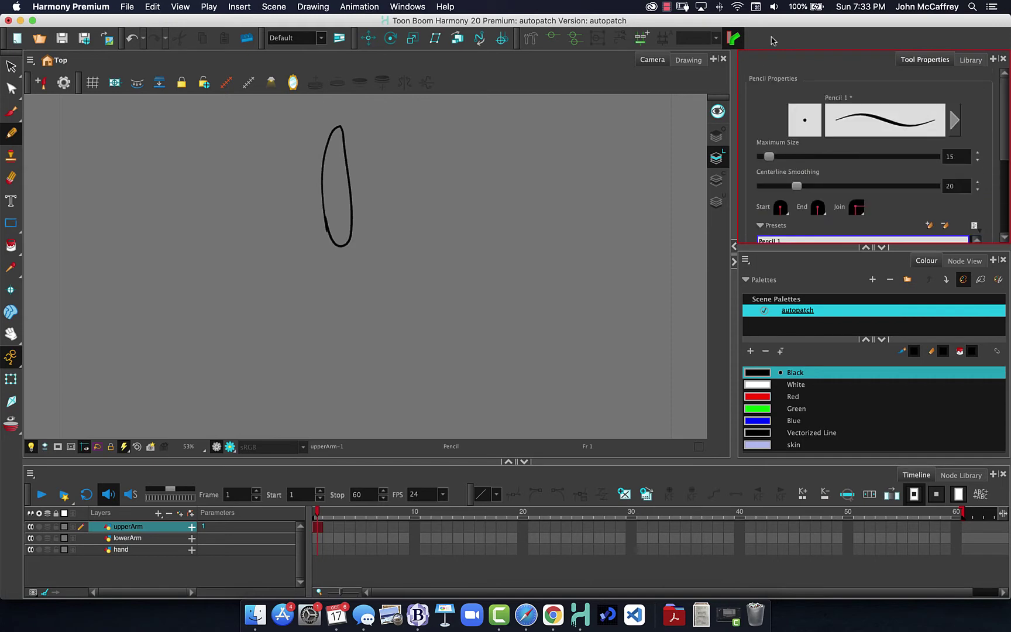
# Pick the skin colour on the Colour Art layer, then return to Line Art with the Select tool
pyautogui.click(10, 65)
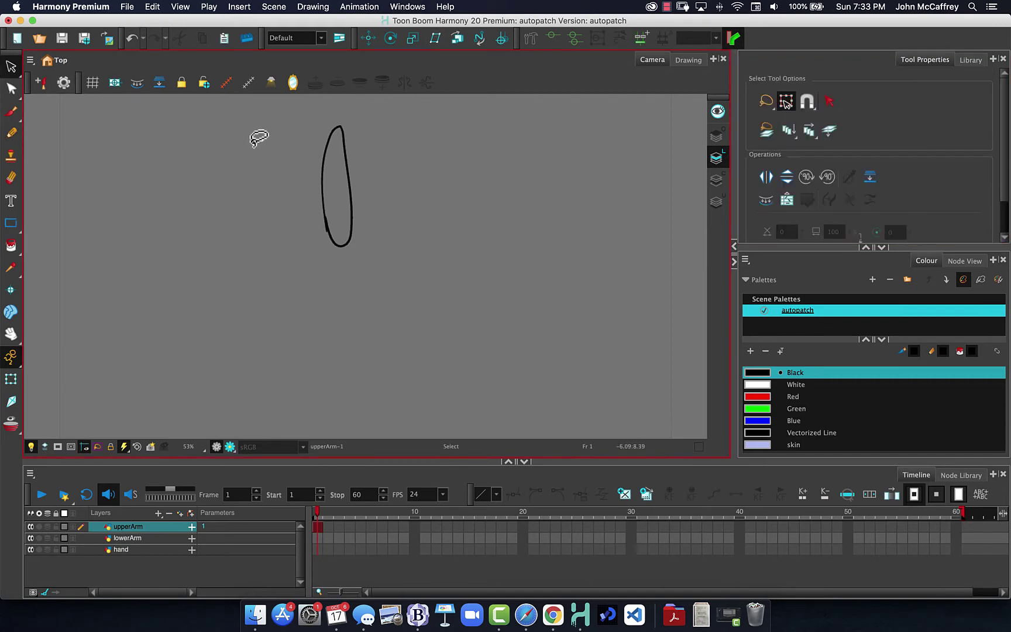
pyautogui.click(716, 179)
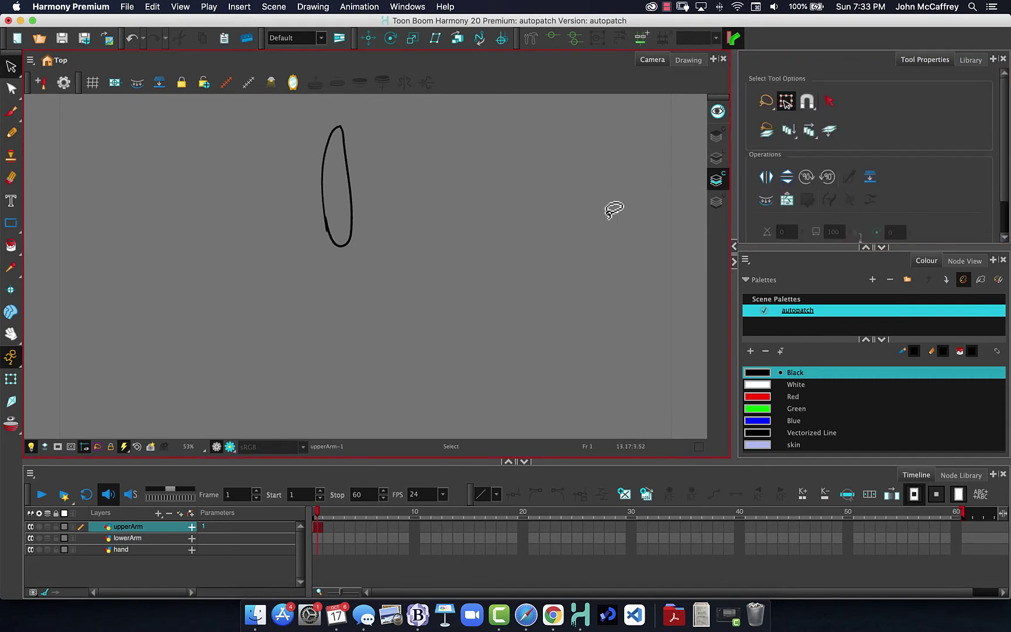
pyautogui.click(796, 444)
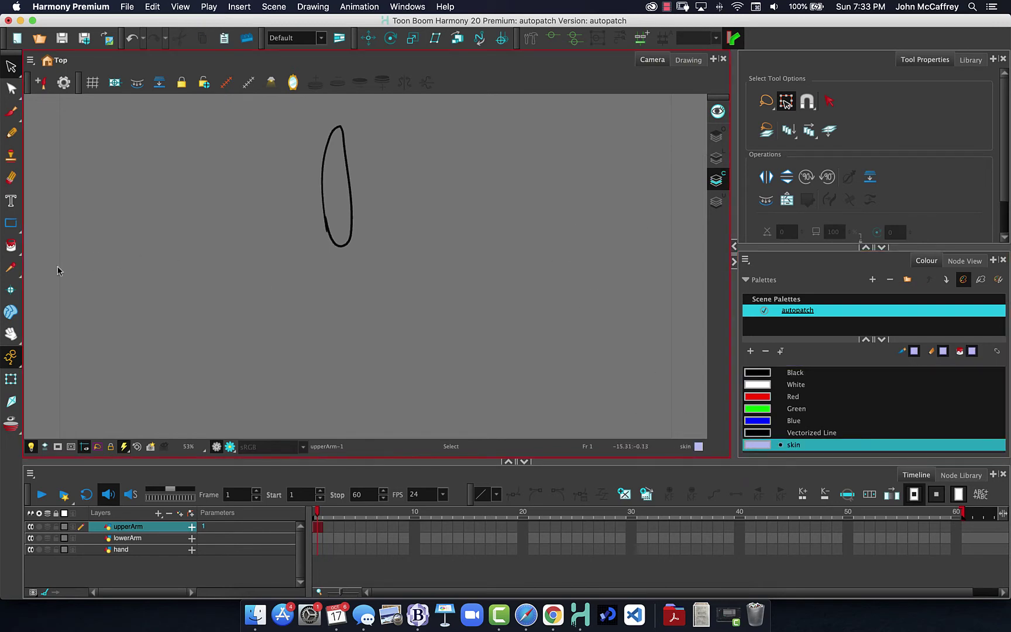
pyautogui.click(11, 245)
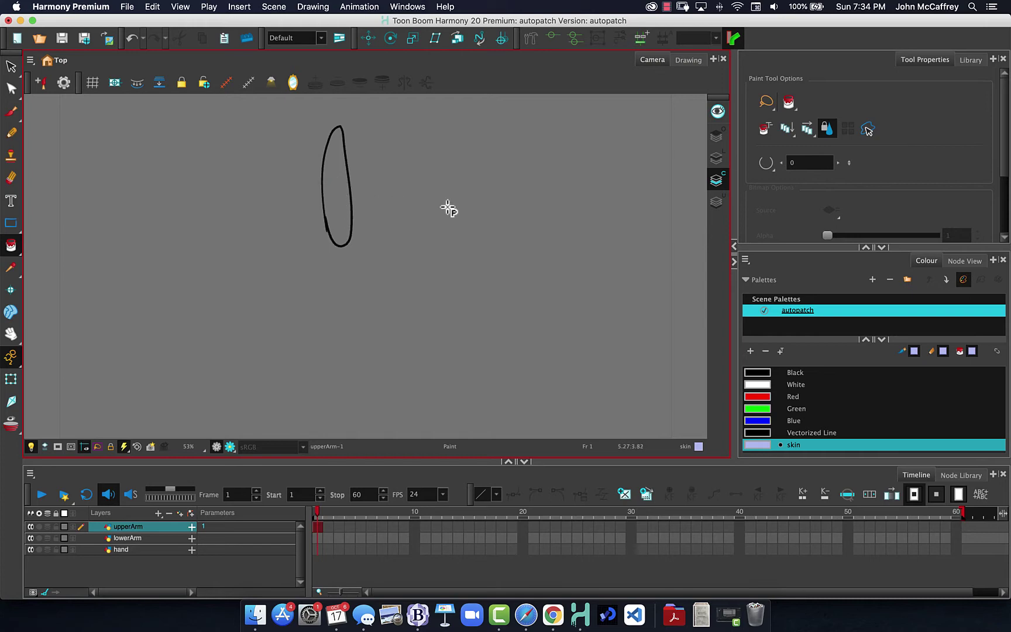
pyautogui.click(716, 158)
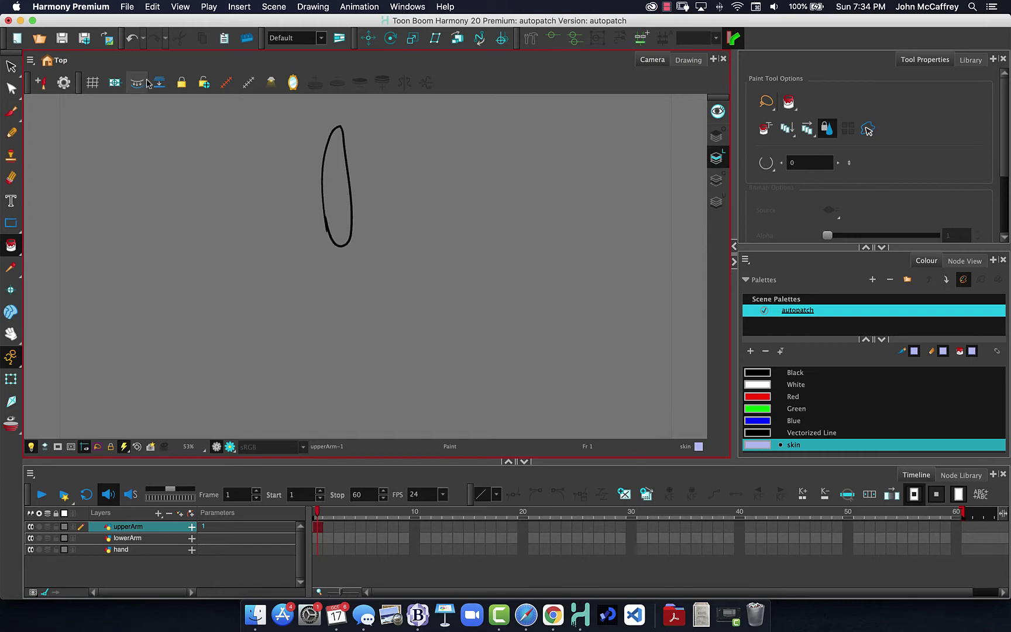
pyautogui.click(10, 66)
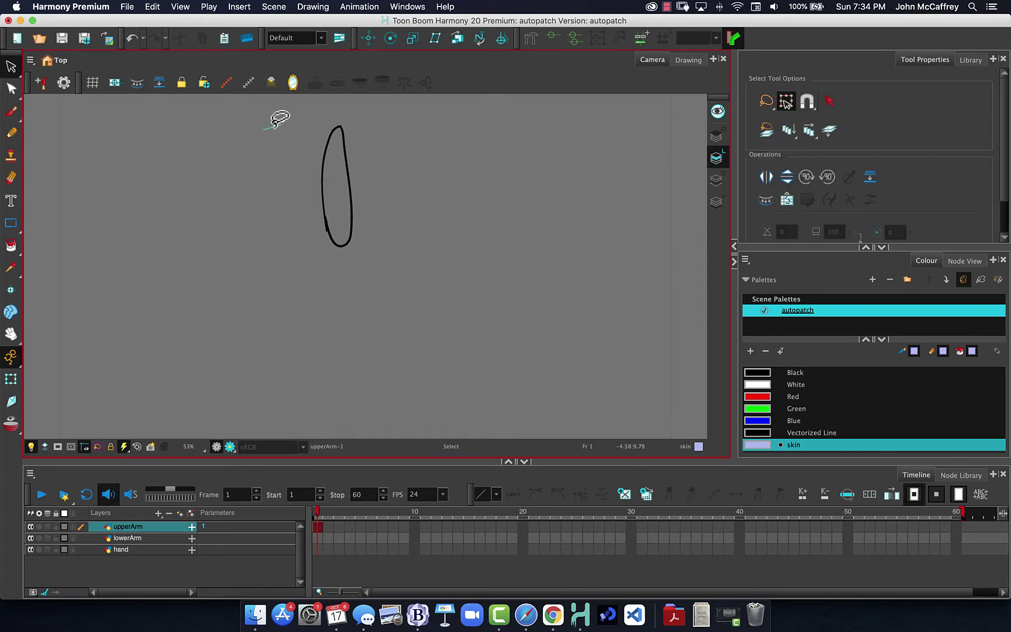
# Create colour art from the upper-arm outline and fill it with the skin colour
pyautogui.moveTo(292, 117)
pyautogui.mouseDown()
pyautogui.moveTo(180, 232)
pyautogui.moveTo(258, 131)
pyautogui.mouseUp()
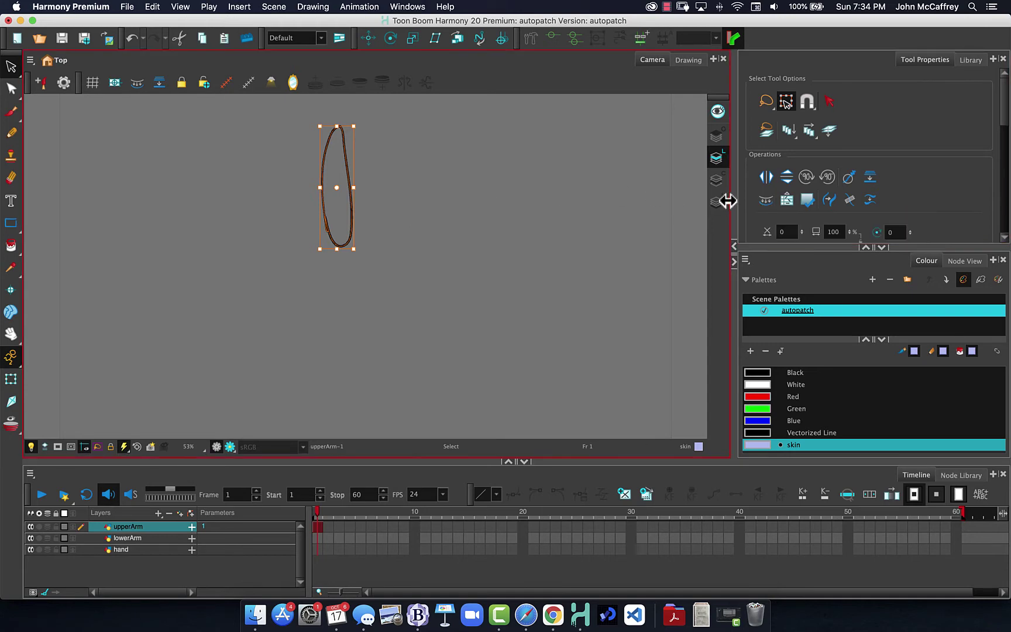
pyautogui.click(768, 202)
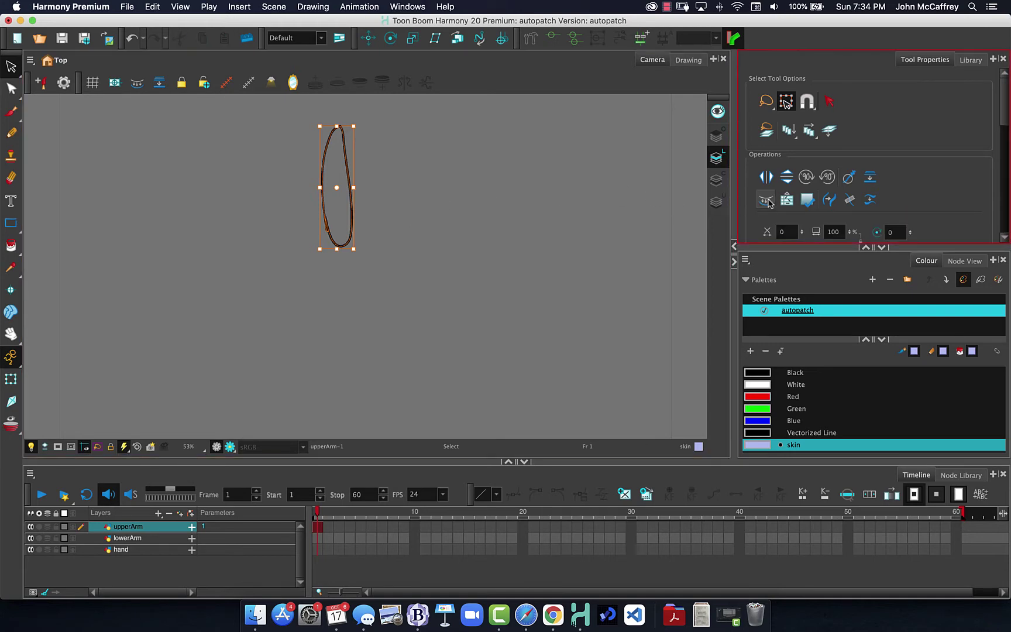
pyautogui.click(714, 179)
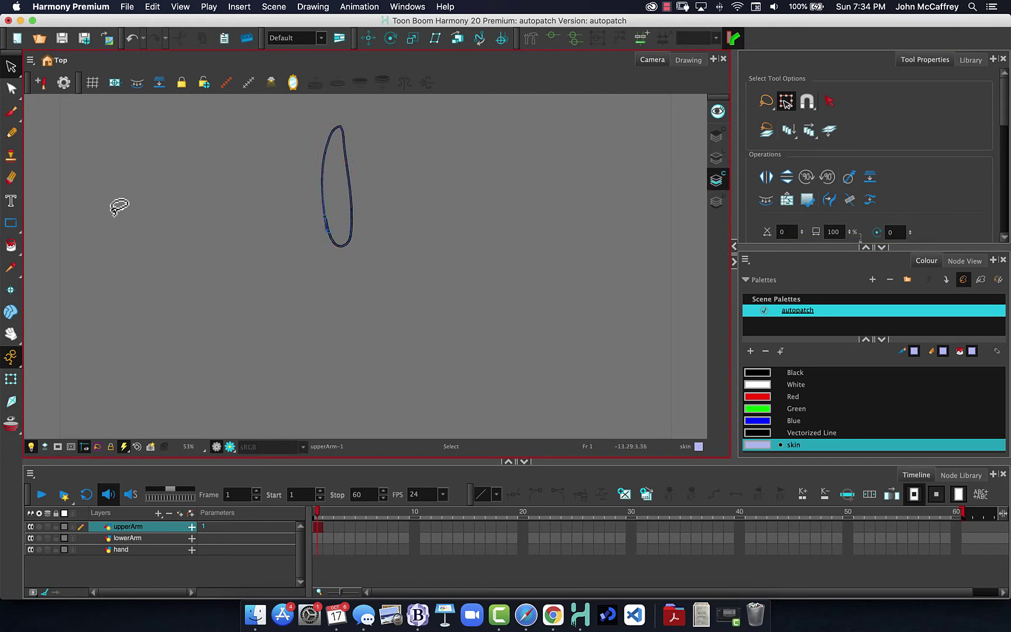
pyautogui.click(11, 245)
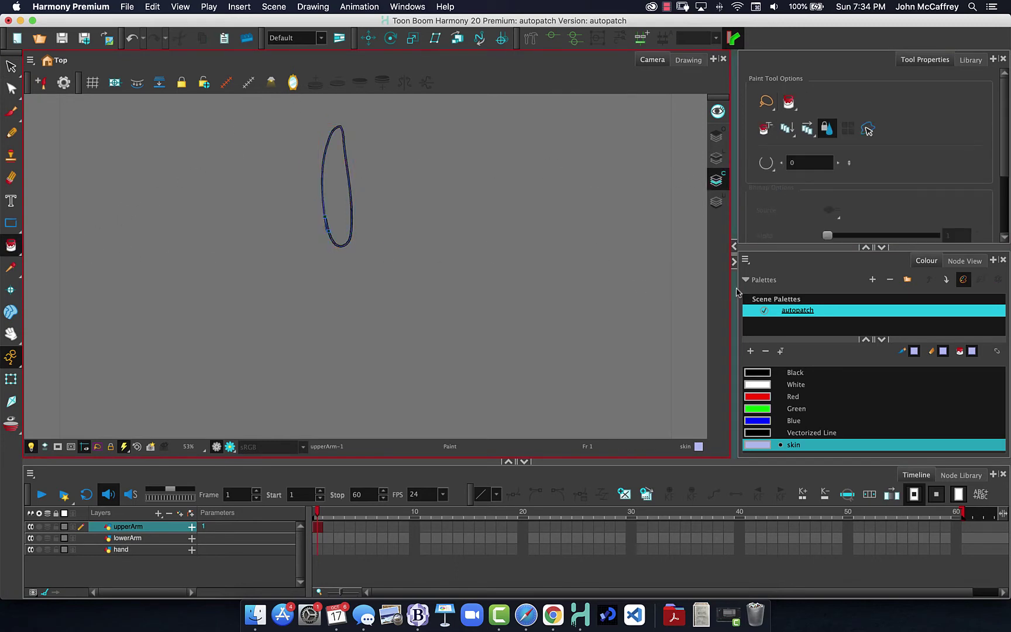
pyautogui.click(335, 185)
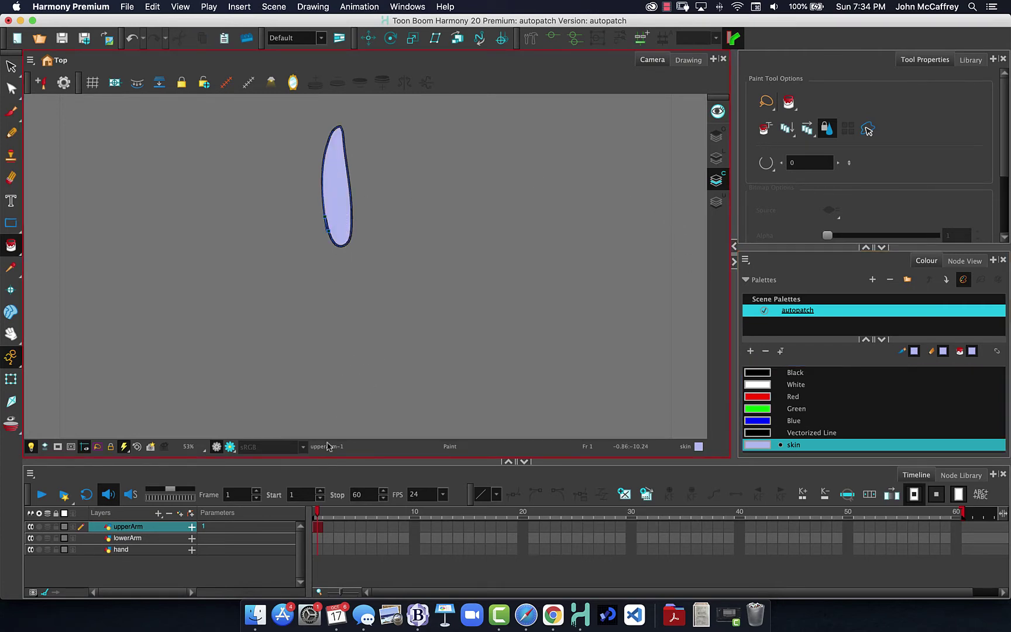
pyautogui.click(318, 538)
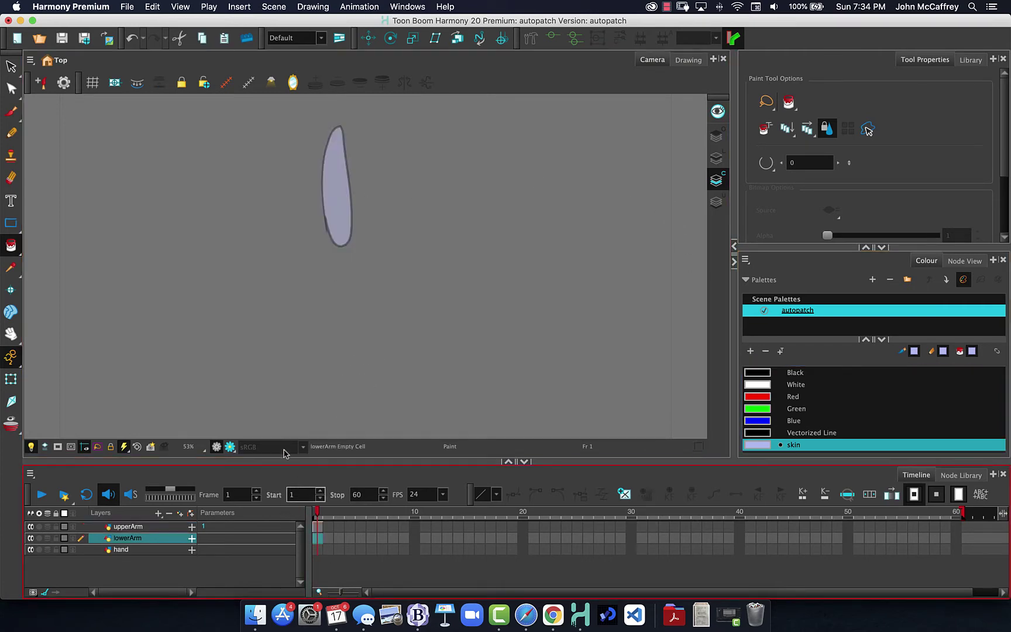
# Draw the closed lower-arm outline in Black with automatic colour art enabled
pyautogui.click(11, 133)
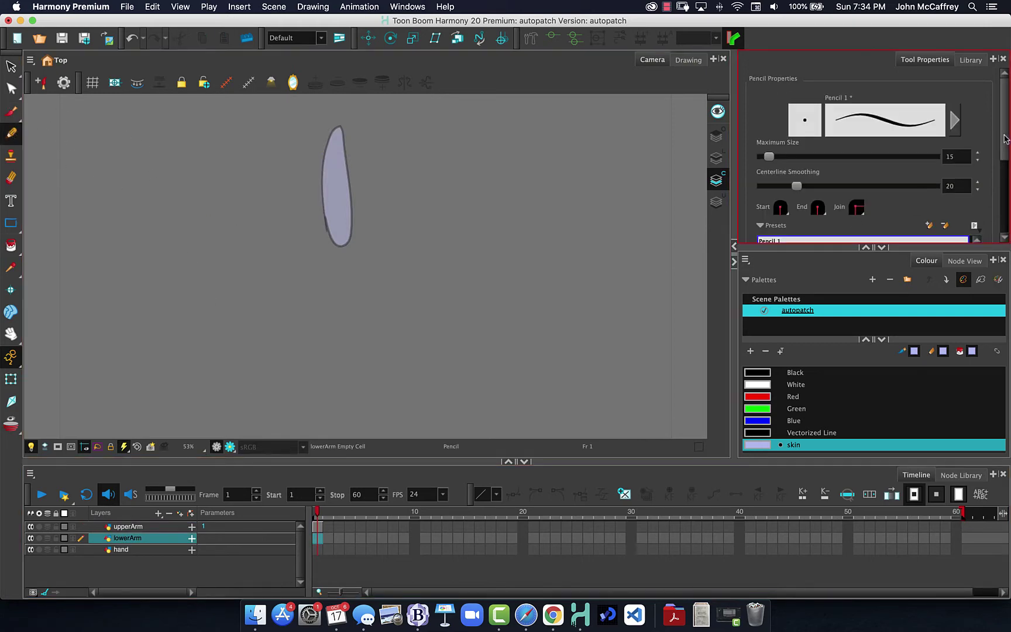
pyautogui.scroll(-3, 1003, 179)
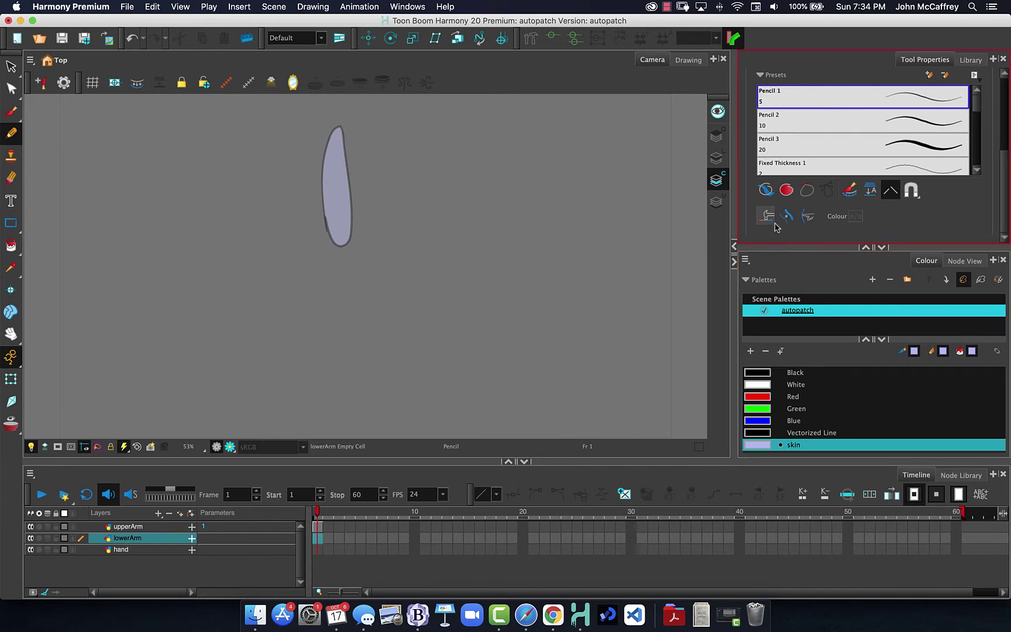
pyautogui.click(850, 193)
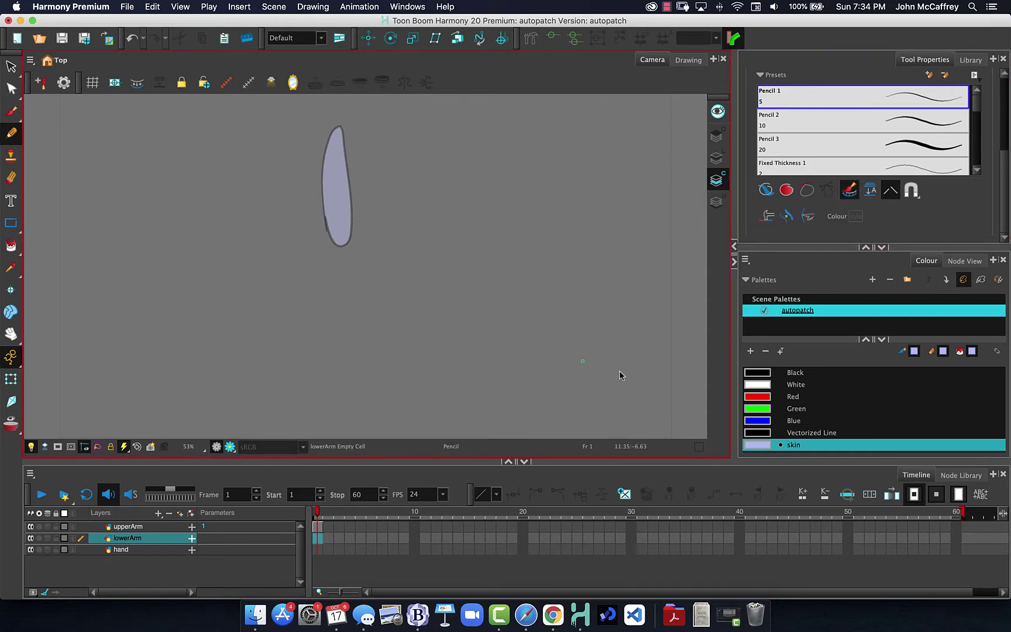
pyautogui.click(767, 373)
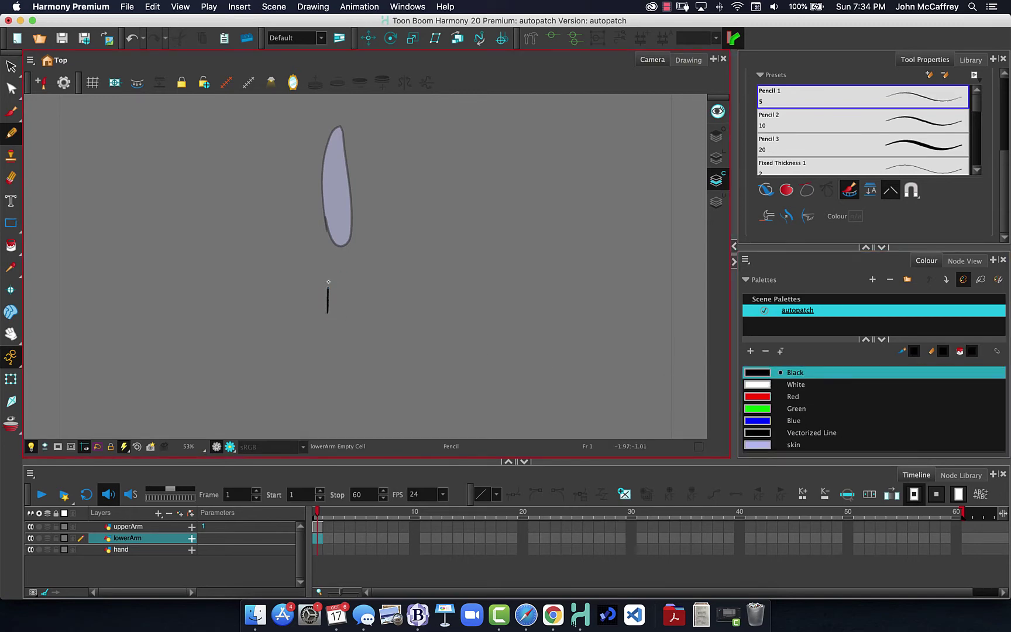
pyautogui.moveTo(328, 279)
pyautogui.mouseDown()
pyautogui.moveTo(329, 231)
pyautogui.moveTo(343, 217)
pyautogui.moveTo(353, 327)
pyautogui.mouseUp()
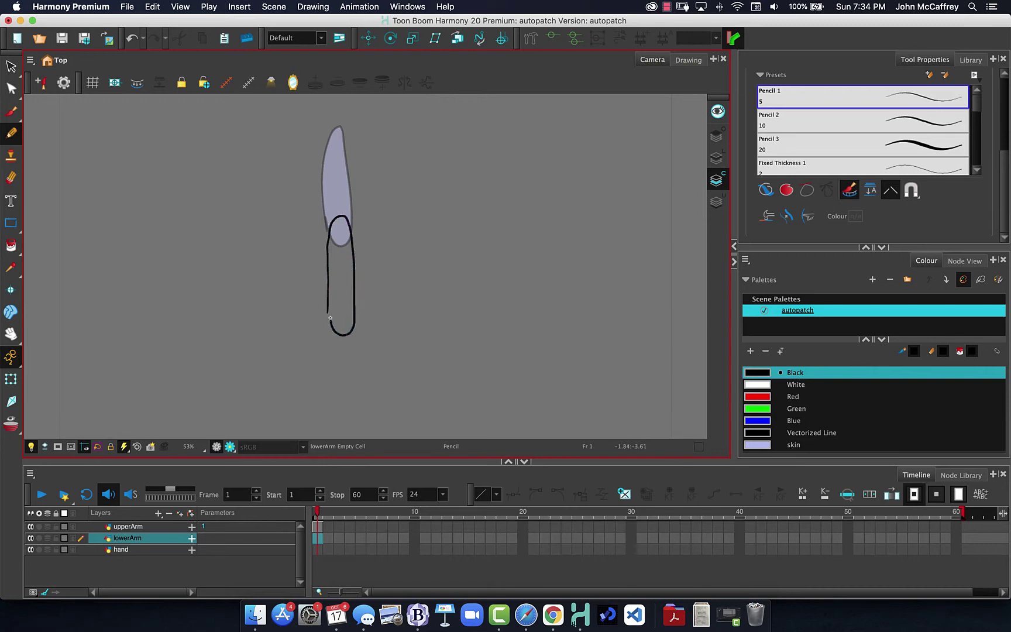
pyautogui.moveTo(327, 288); pyautogui.dragTo(327, 284)
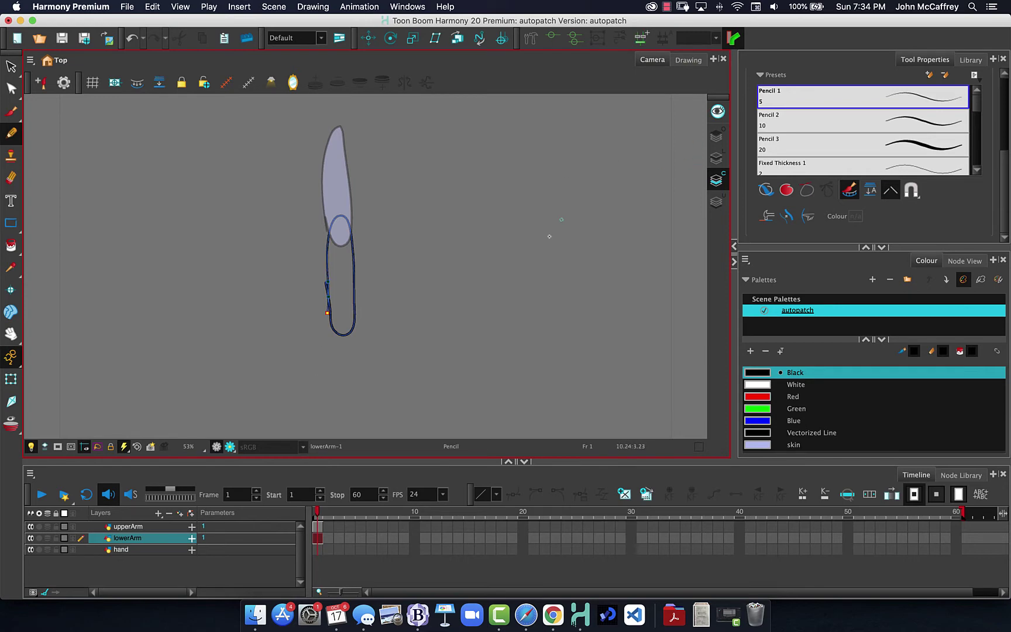
pyautogui.press('super+z')
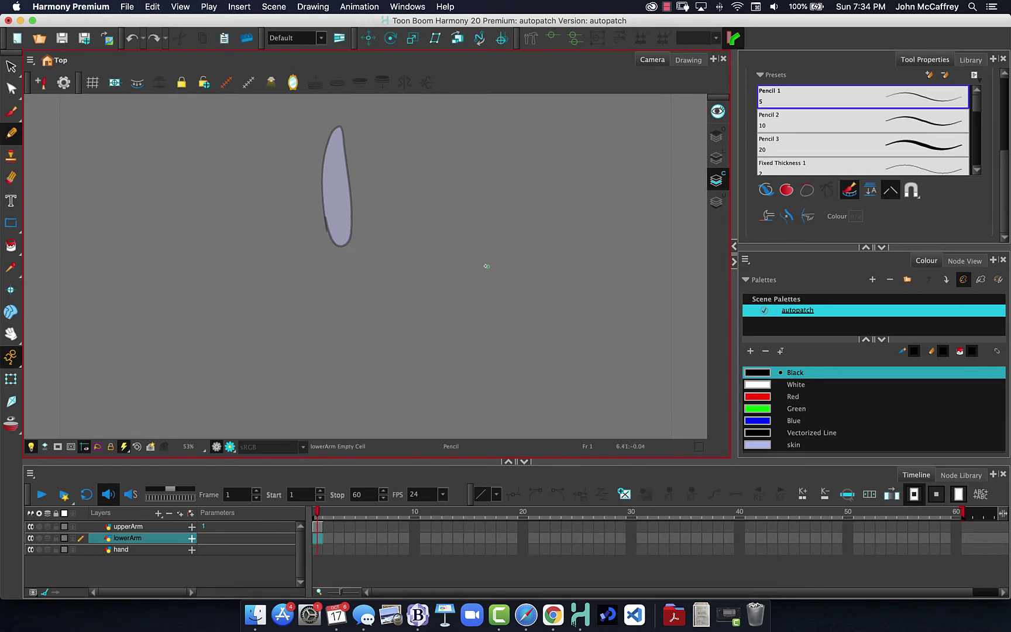
pyautogui.click(716, 158)
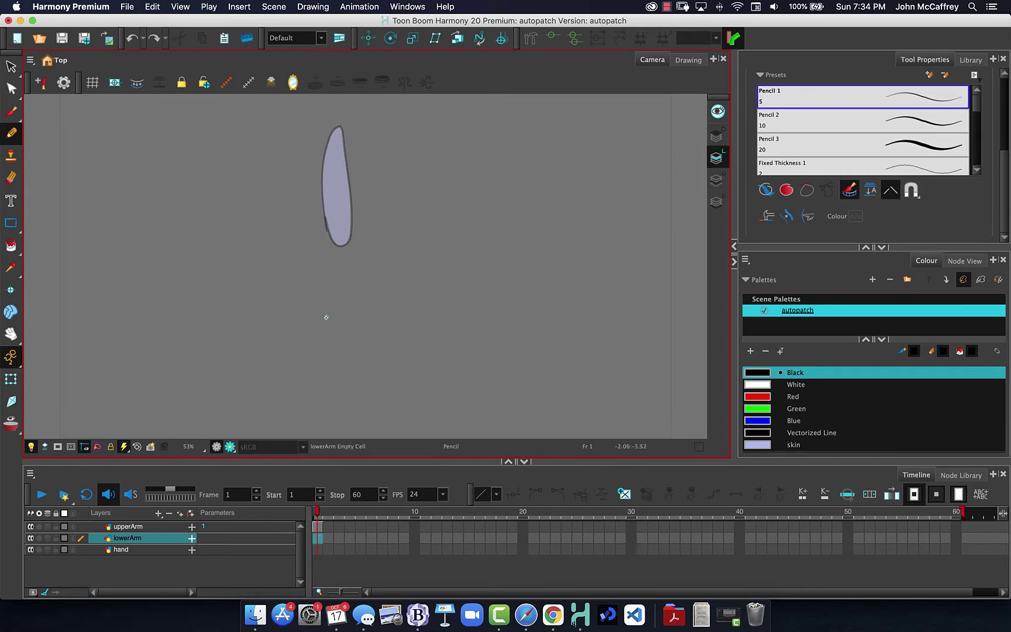
pyautogui.moveTo(333, 350)
pyautogui.mouseDown()
pyautogui.moveTo(324, 274)
pyautogui.moveTo(335, 220)
pyautogui.moveTo(349, 246)
pyautogui.mouseUp()
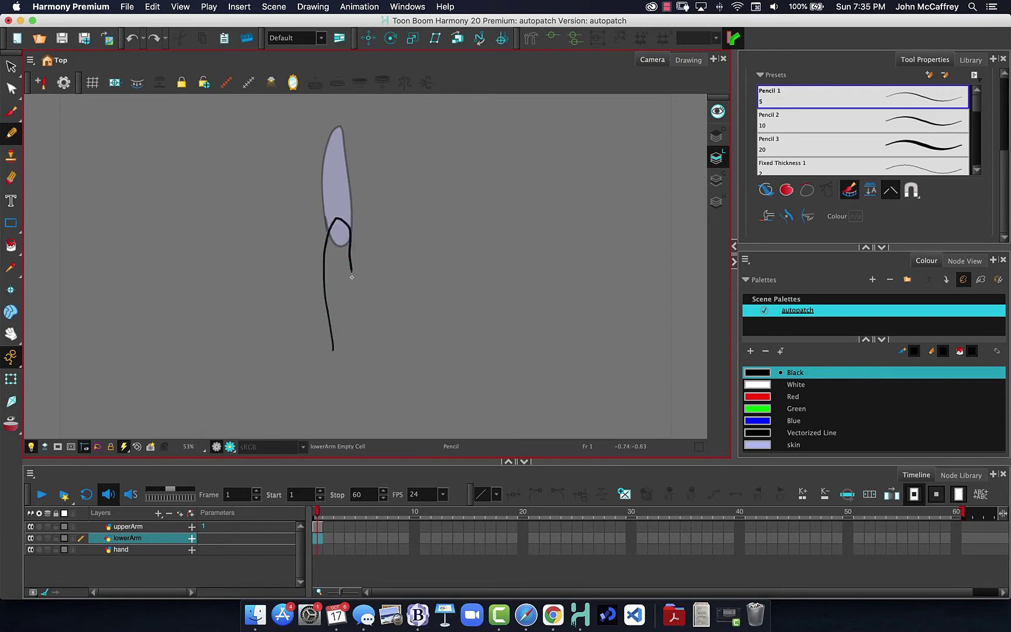
pyautogui.moveTo(353, 320)
pyautogui.mouseDown()
pyautogui.moveTo(347, 343)
pyautogui.moveTo(334, 342)
pyautogui.mouseUp()
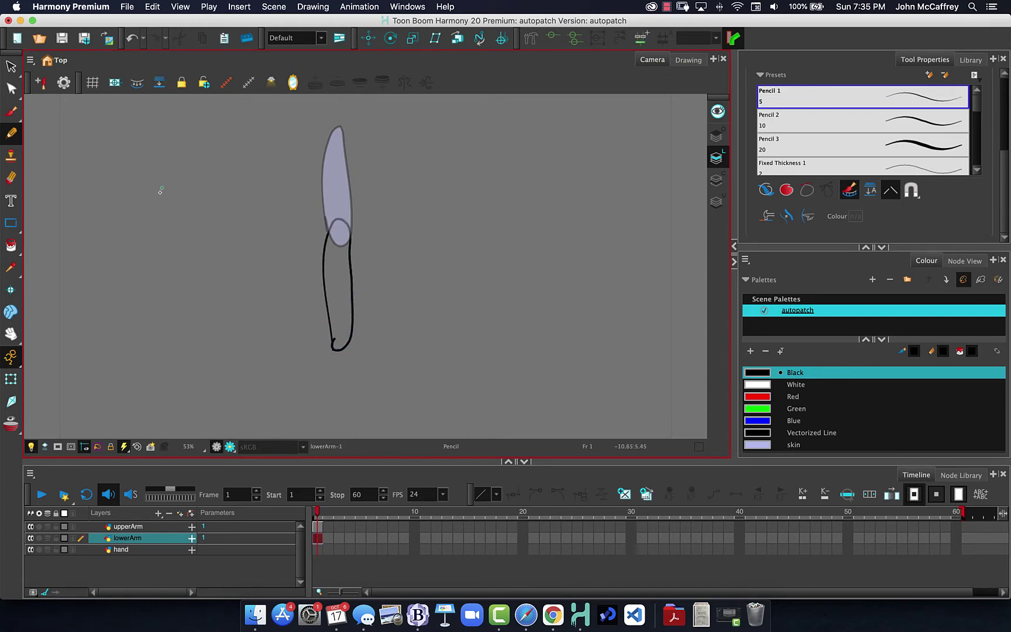
# Fill the lower arm with the skin colour using the plain Paint fill
pyautogui.press('l')
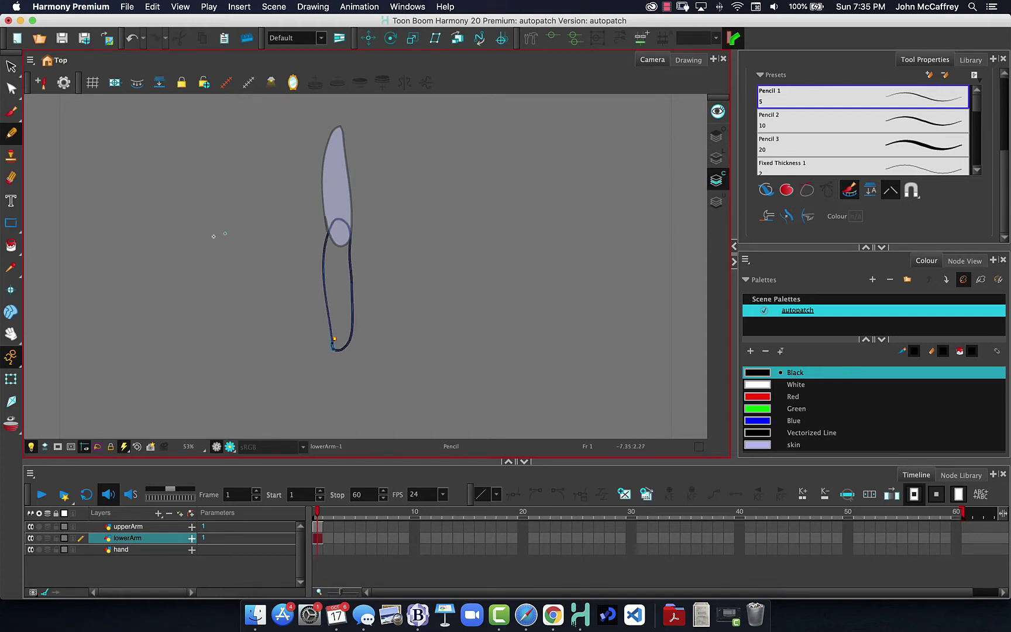
pyautogui.click(19, 252)
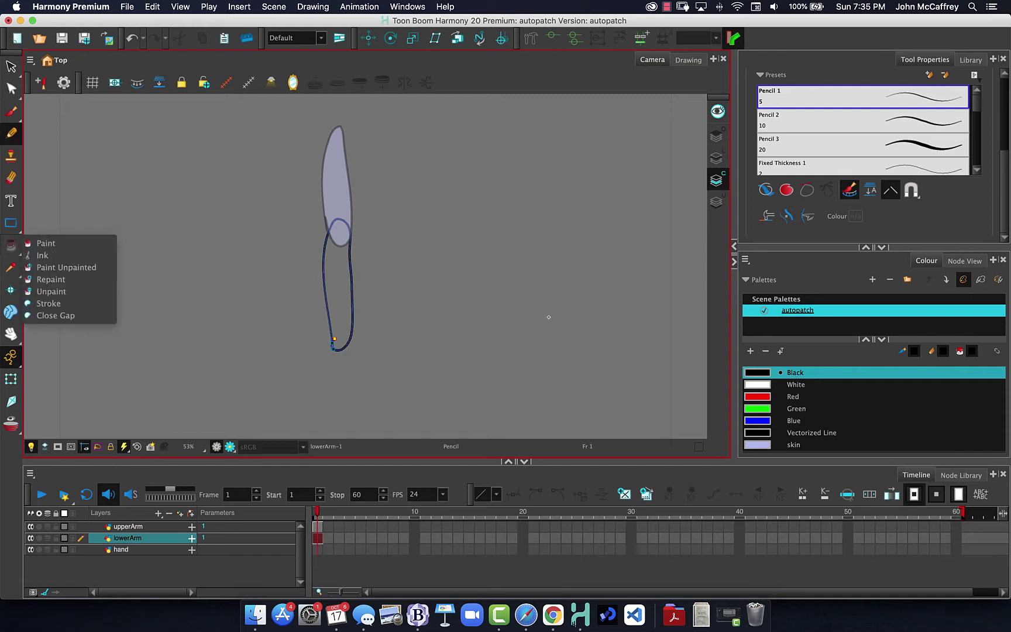
pyautogui.click(45, 242)
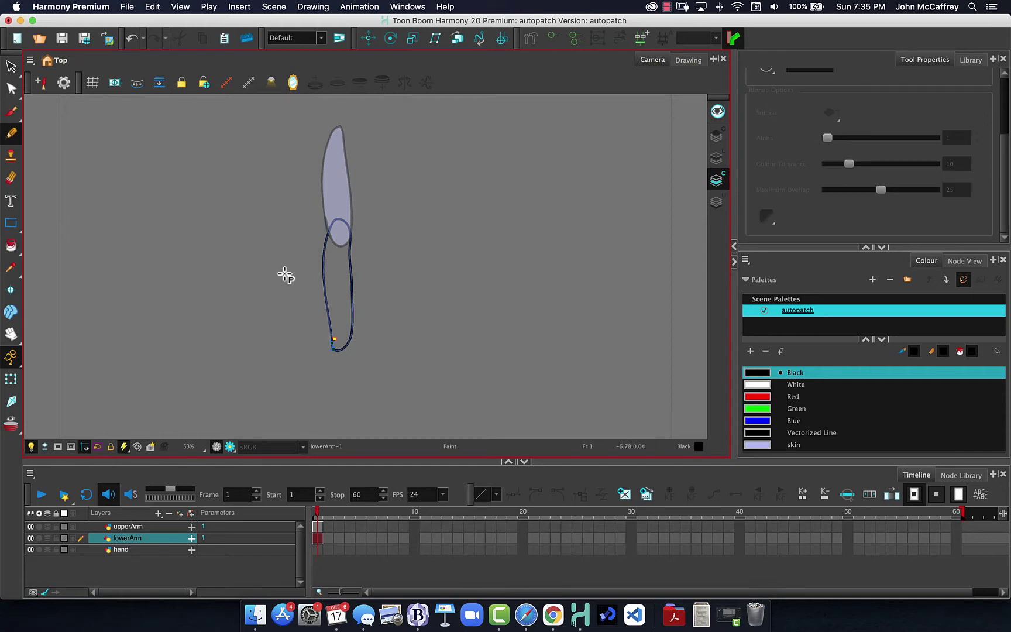
pyautogui.click(764, 446)
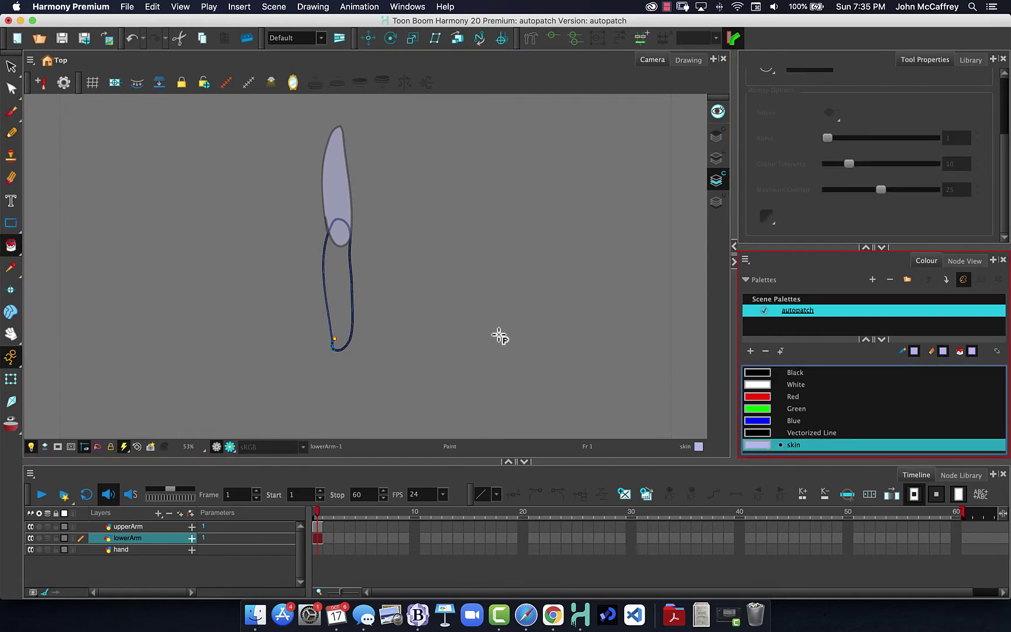
pyautogui.click(353, 278)
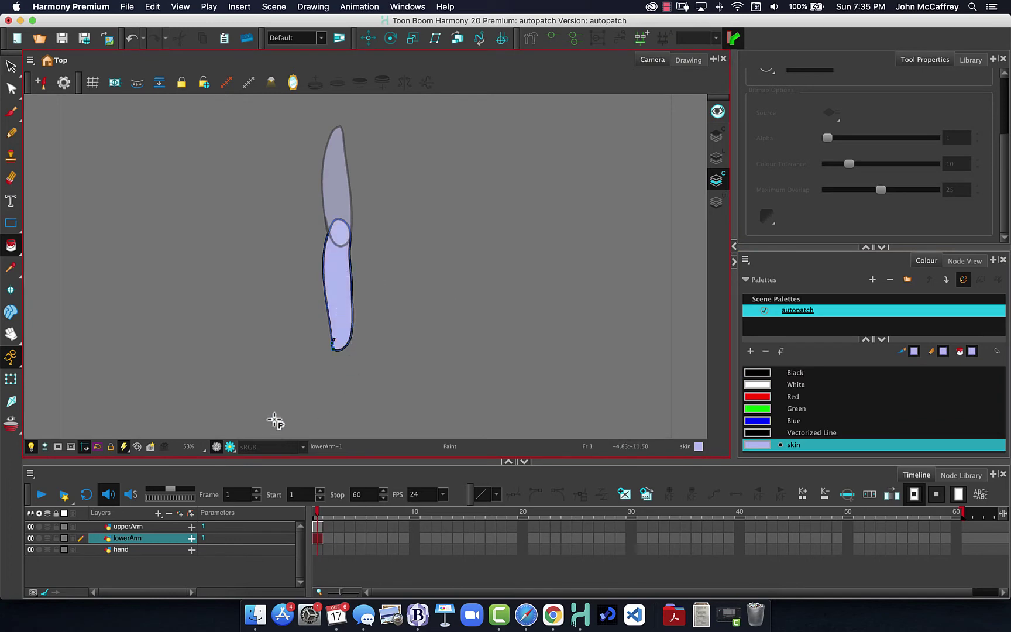
pyautogui.click(717, 156)
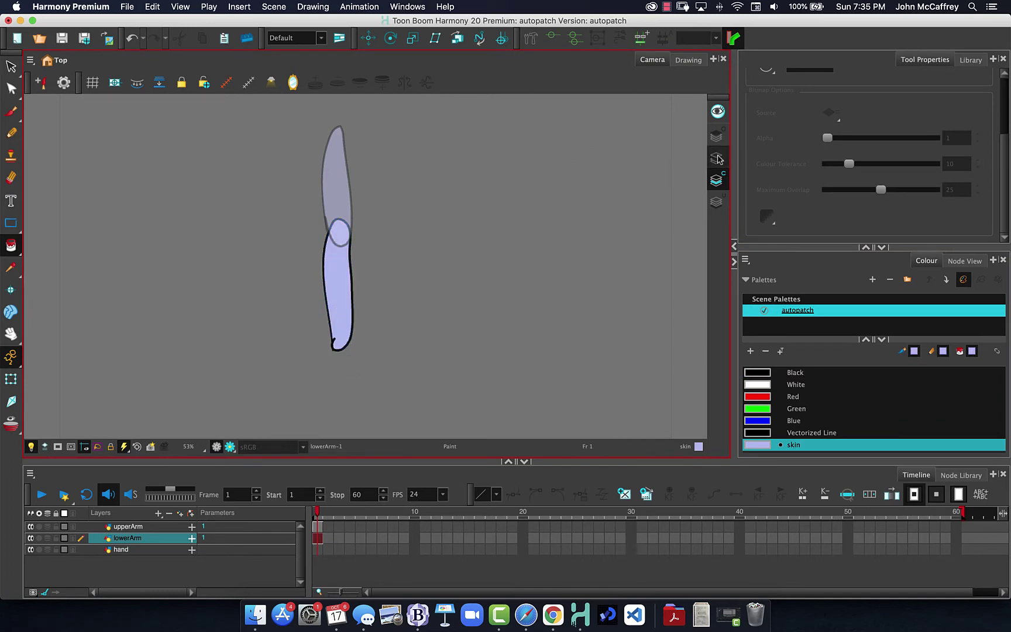
# Draw a black hand outline with fingers at the wrist on the hand layer, resetting view rotation afterwards
pyautogui.click(10, 133)
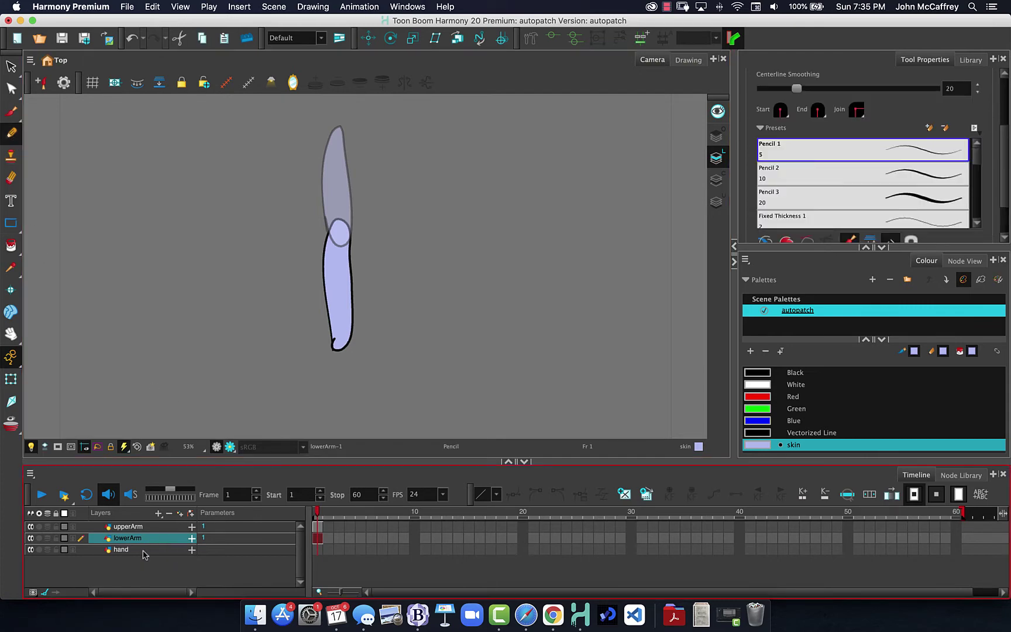
pyautogui.click(171, 549)
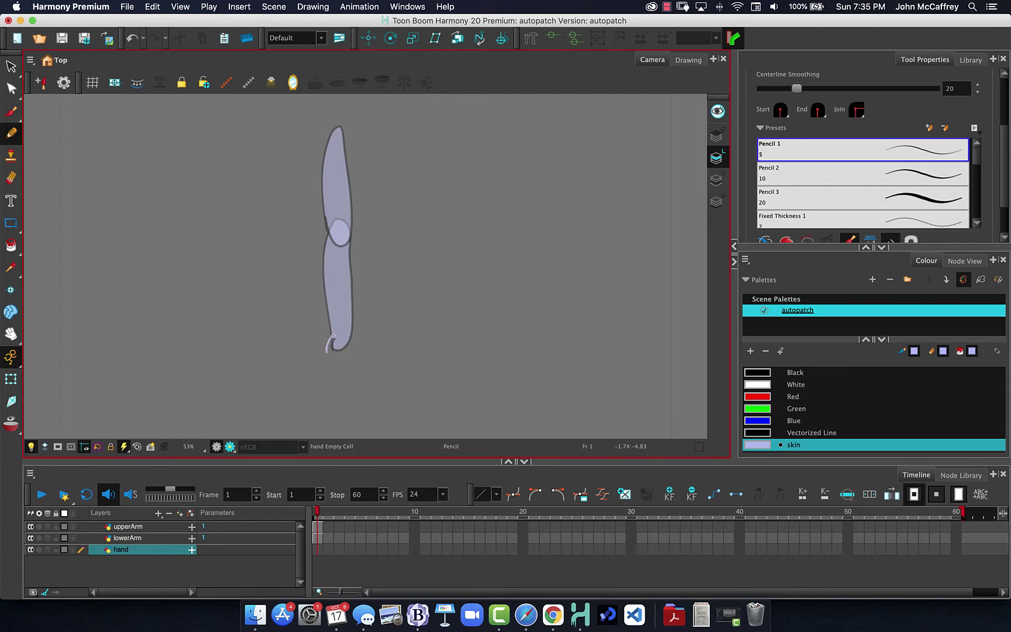
pyautogui.moveTo(344, 331); pyautogui.dragTo(345, 337)
pyautogui.hotkey('ctrl', 'z')
pyautogui.click(751, 373)
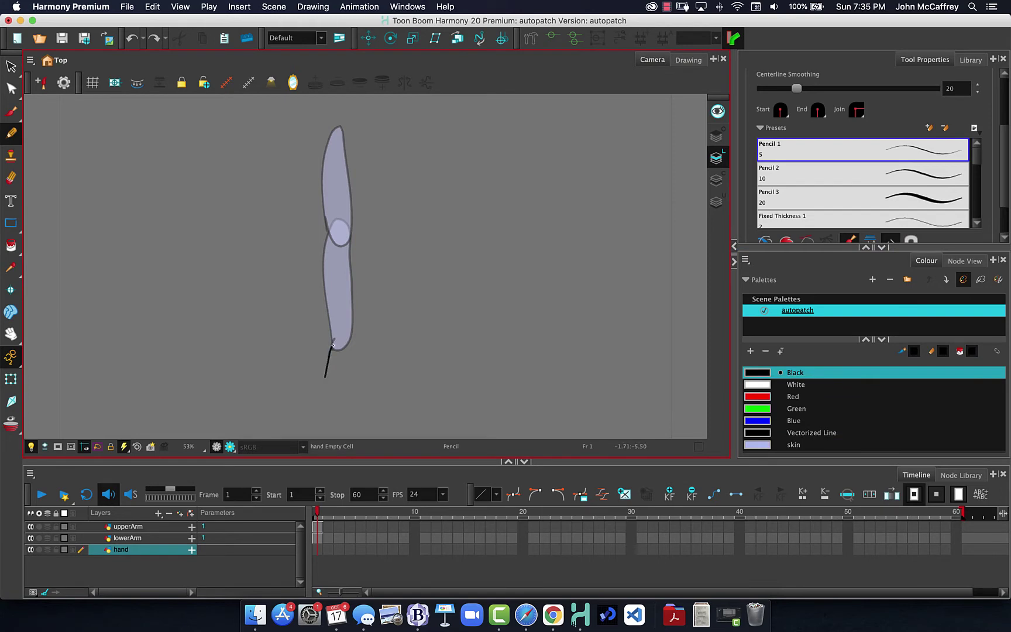
pyautogui.hotkey('ctrl', 'z')
pyautogui.moveTo(349, 332)
pyautogui.mouseDown()
pyautogui.moveTo(334, 311)
pyautogui.moveTo(323, 342)
pyautogui.moveTo(425, 307)
pyautogui.moveTo(454, 216)
pyautogui.mouseUp()
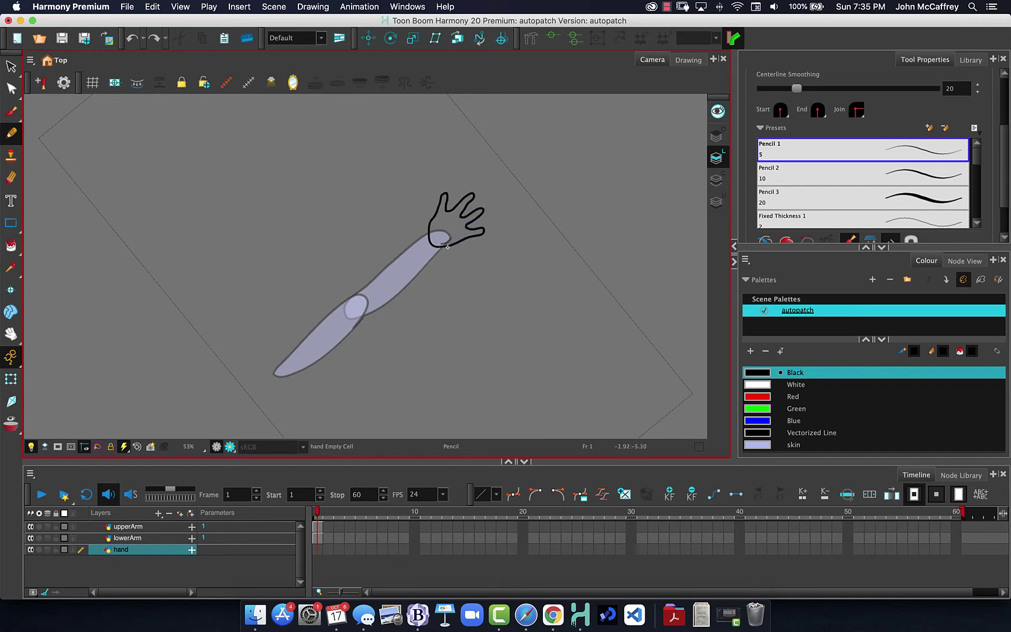
pyautogui.moveTo(444, 247); pyautogui.dragTo(425, 241)
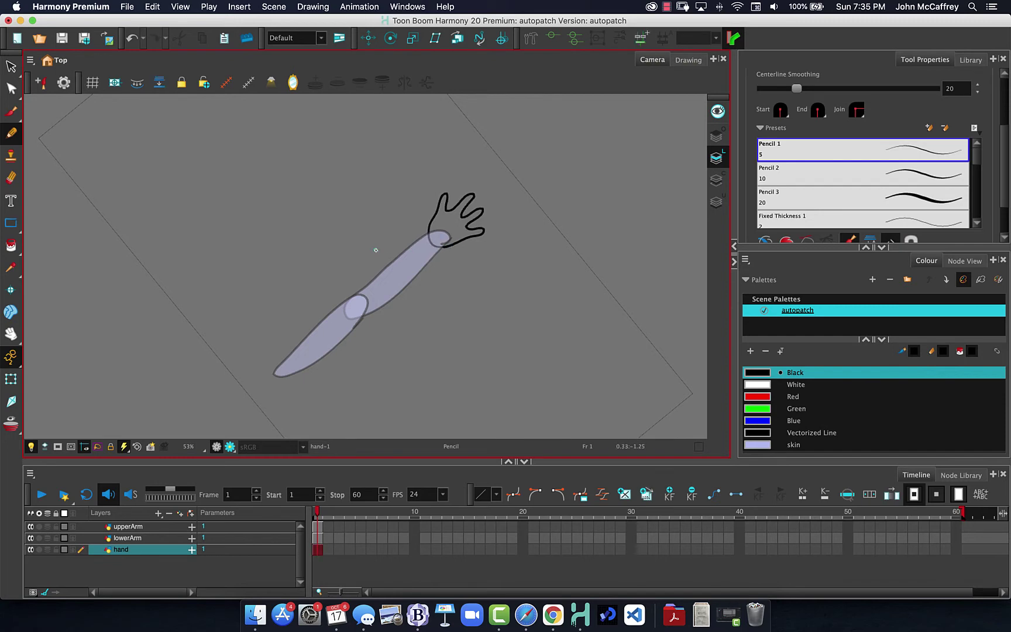
pyautogui.moveTo(356, 253); pyautogui.dragTo(360, 203)
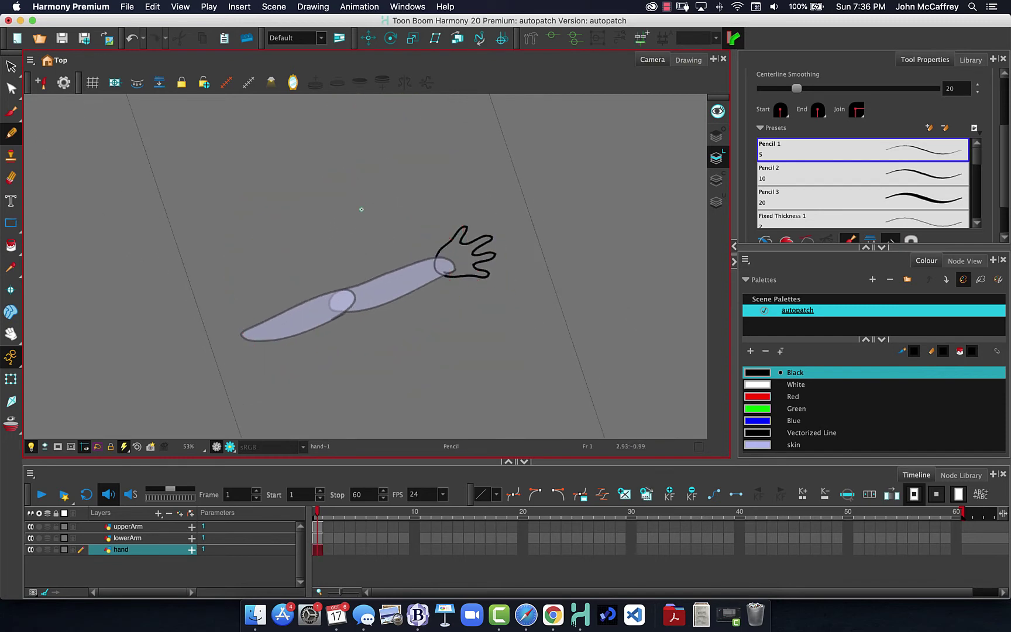
pyautogui.hotkey('shift', 'x')
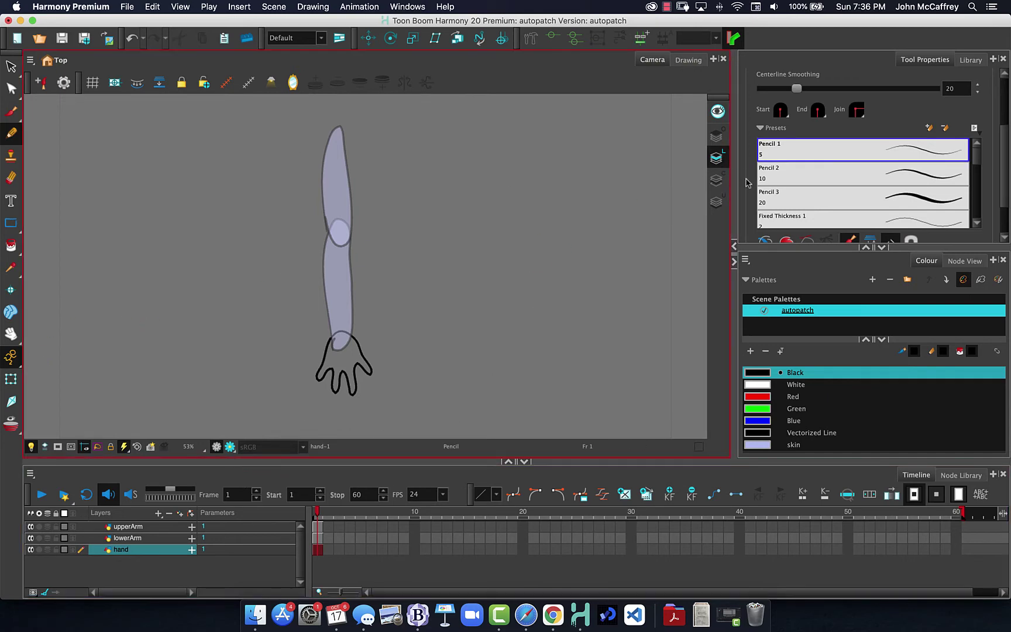
# Fill the hand with the skin colour and restore the all-layers display
pyautogui.click(716, 180)
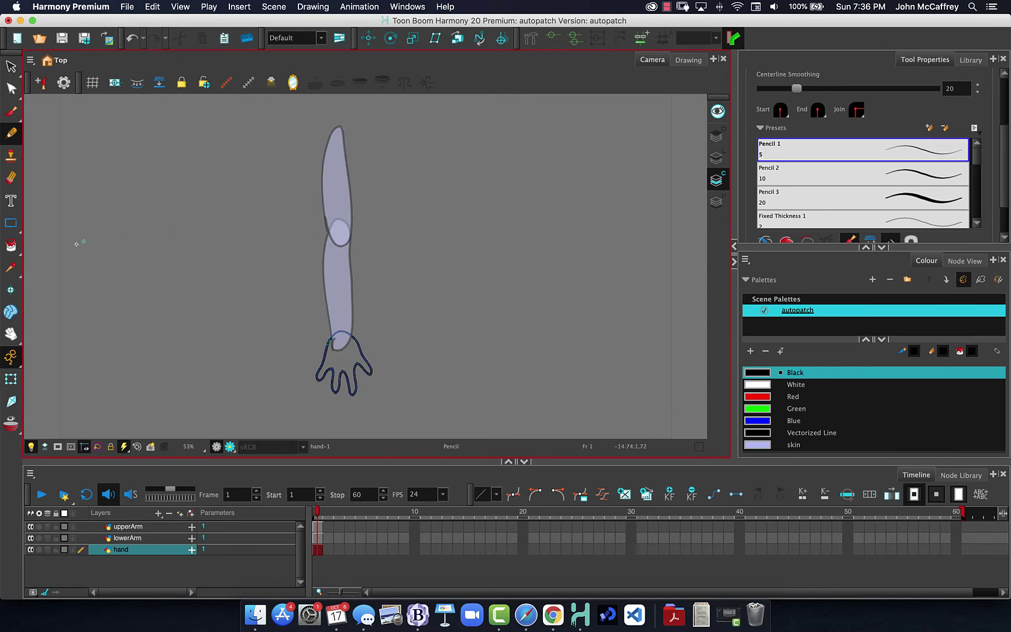
pyautogui.click(10, 245)
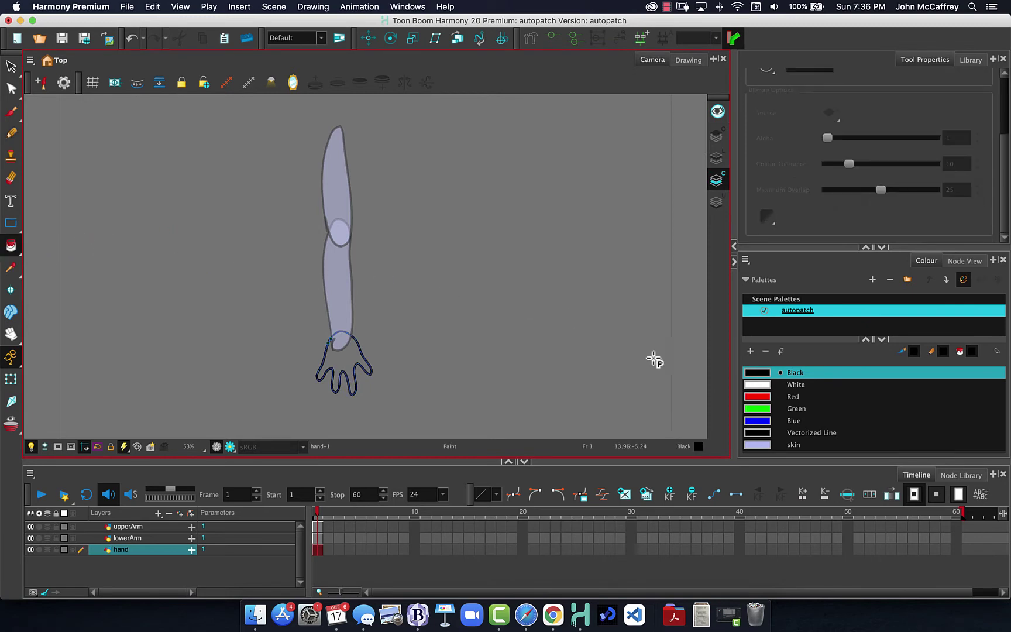
pyautogui.click(756, 446)
pyautogui.click(342, 368)
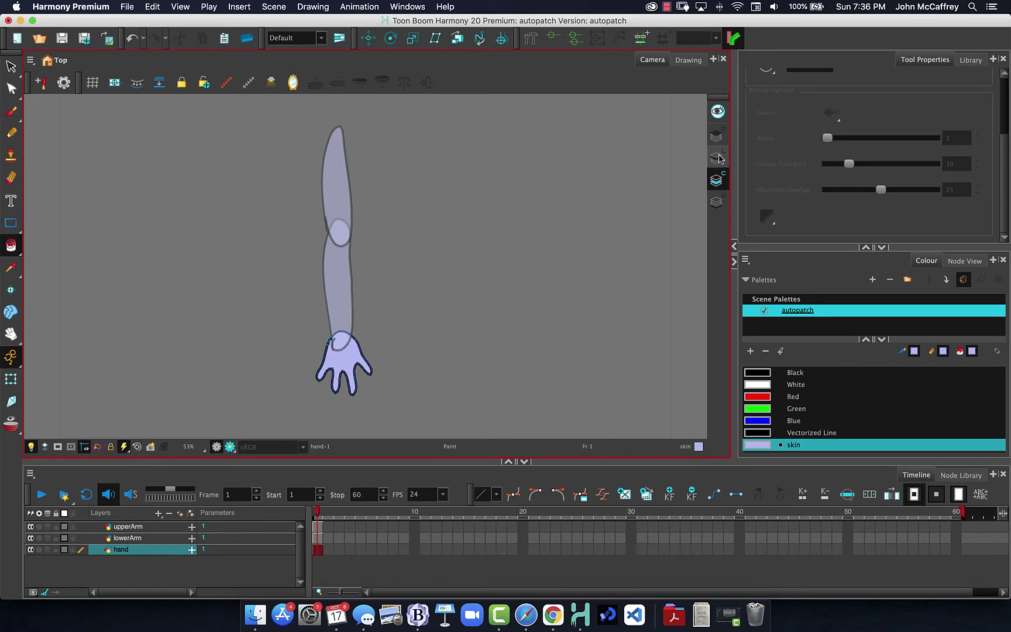
pyautogui.click(718, 157)
pyautogui.click(10, 66)
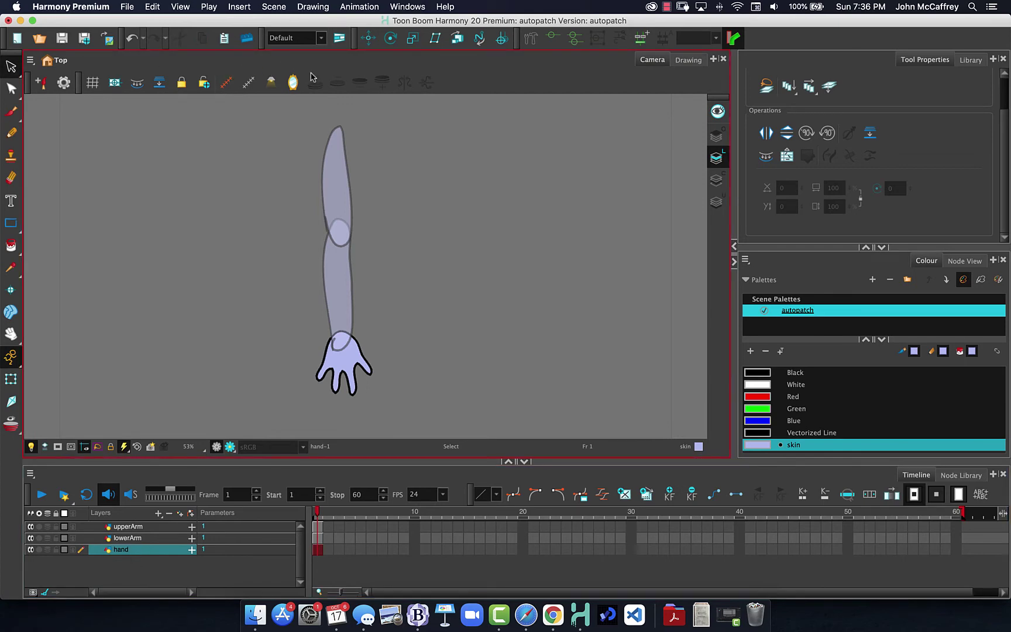
# Add a peg above each of the upperArm, lowerArm and hand layers
pyautogui.click(391, 38)
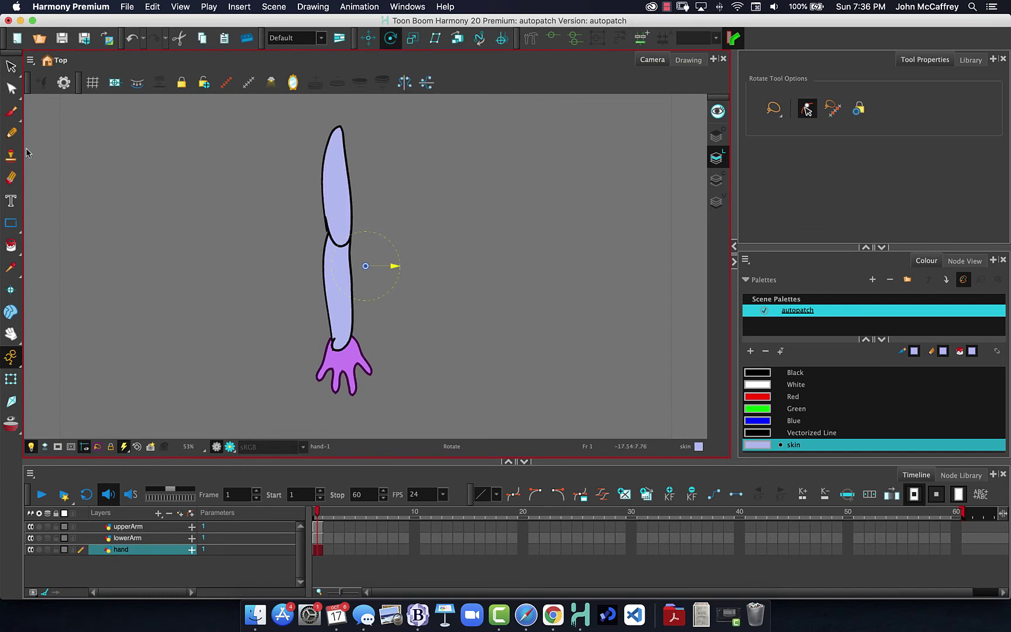
pyautogui.click(129, 564)
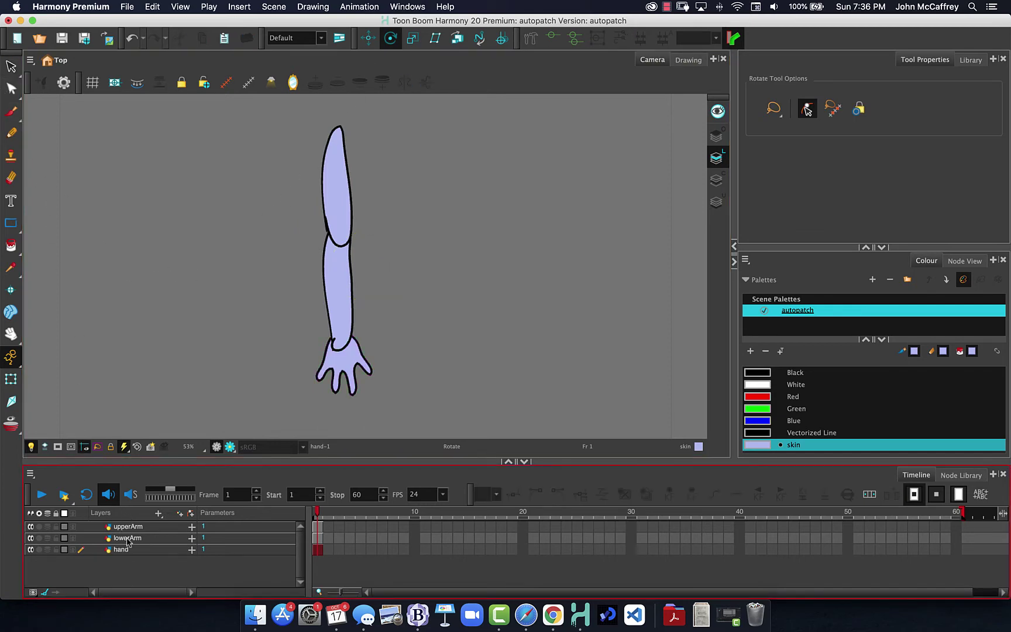
pyautogui.click(136, 528)
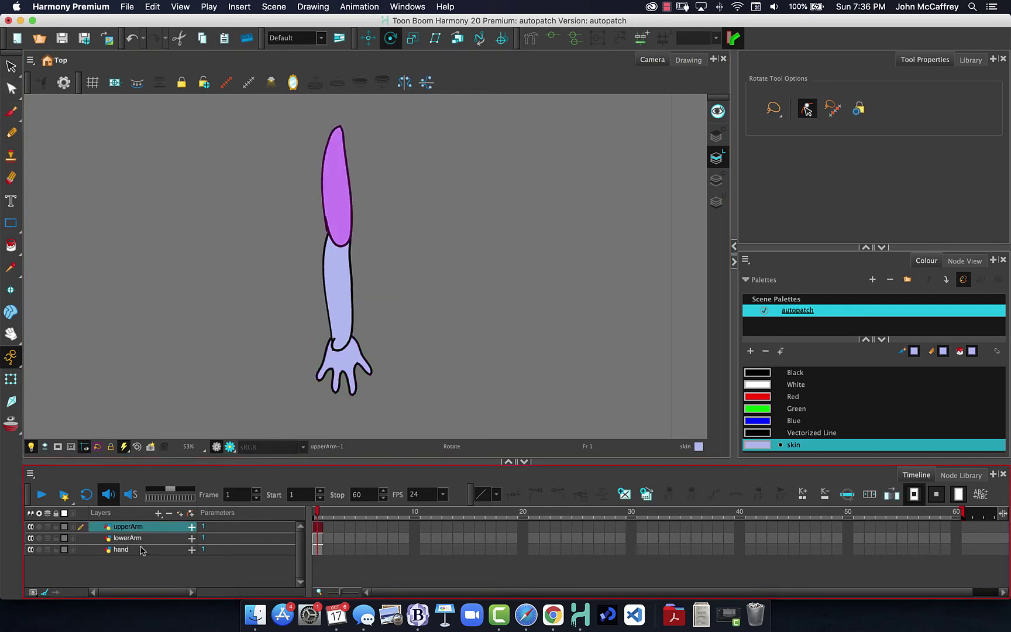
pyautogui.keyDown('shift'); pyautogui.click(139, 549); pyautogui.keyUp('shift')
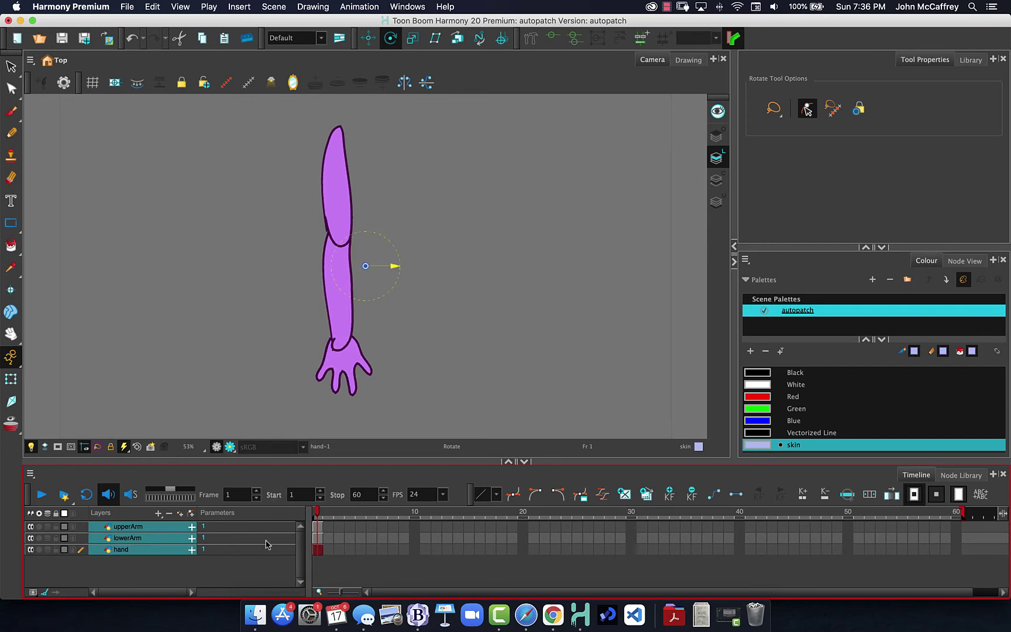
pyautogui.click(191, 515)
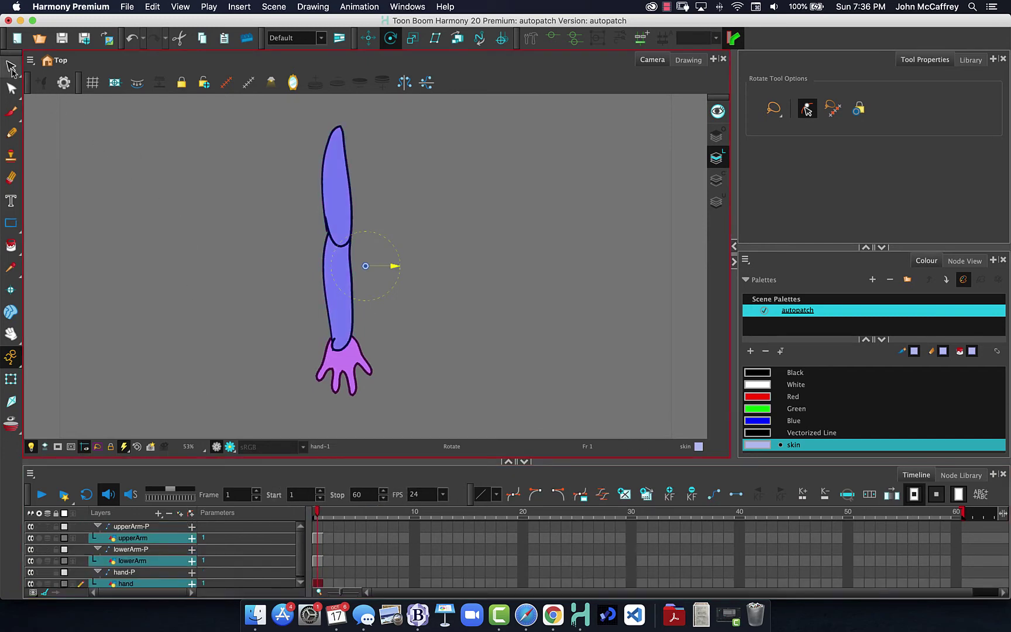
# Move the hand peg's pivot to the wrist
pyautogui.click(874, 68)
pyautogui.click(433, 261)
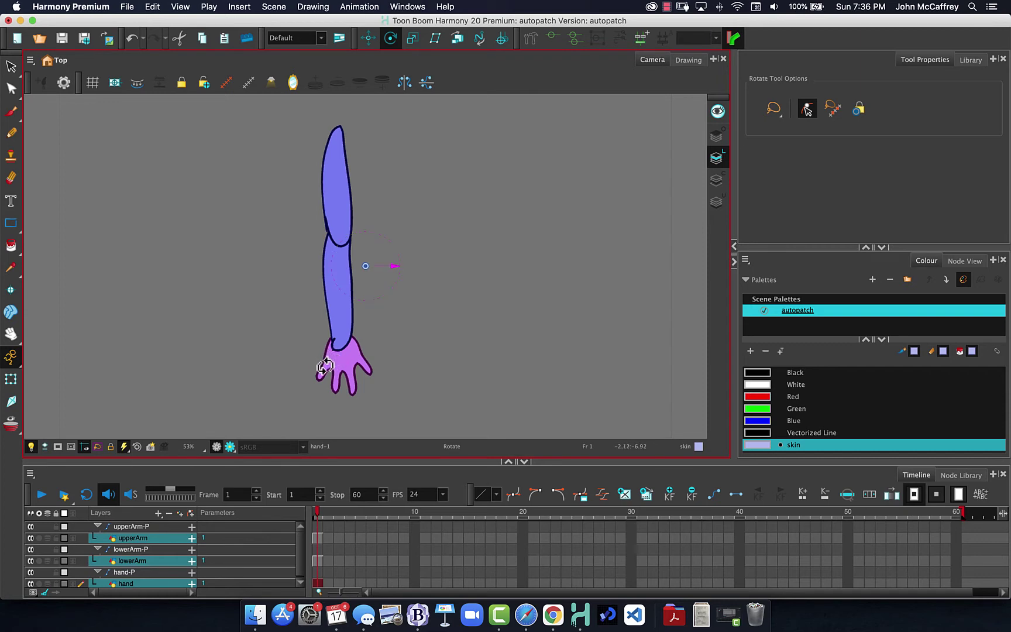
pyautogui.click(161, 483)
pyautogui.click(158, 375)
pyautogui.click(163, 389)
pyautogui.click(344, 355)
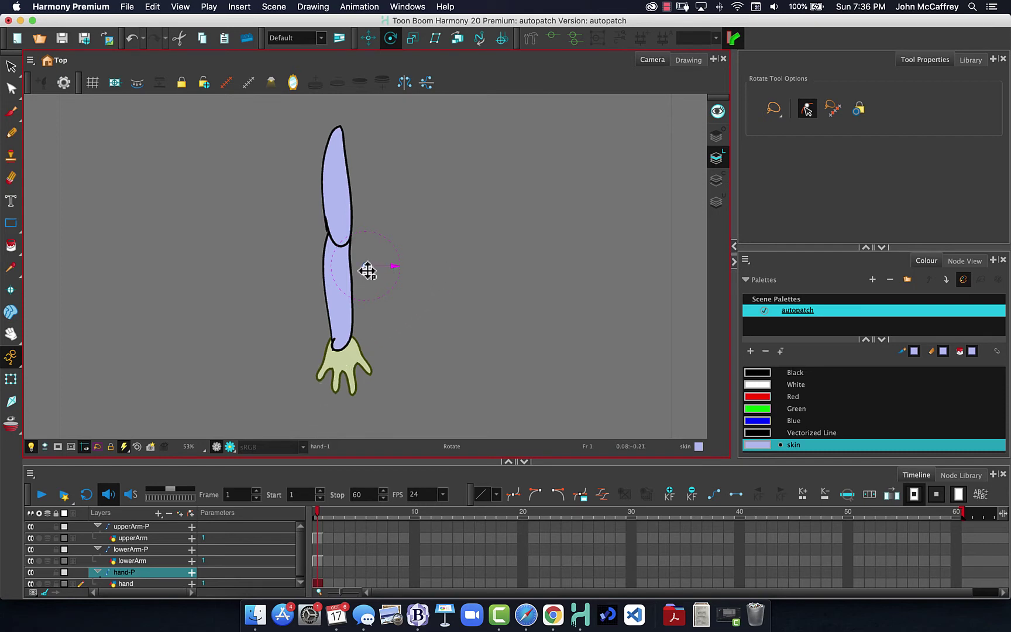
pyautogui.moveTo(363, 264); pyautogui.dragTo(349, 323)
pyautogui.press('super+z')
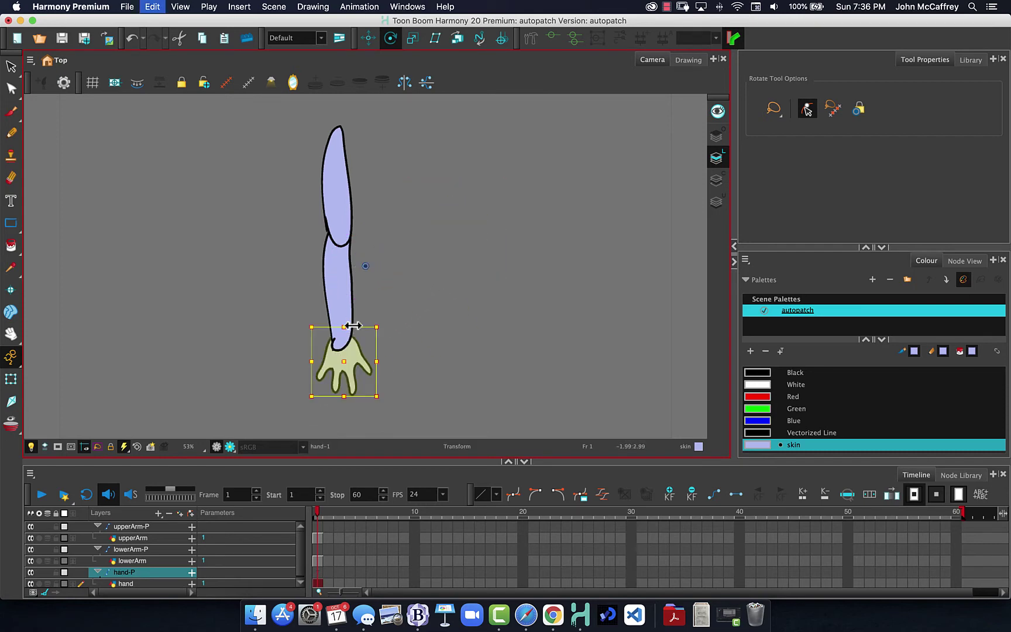
pyautogui.moveTo(366, 266); pyautogui.dragTo(342, 340)
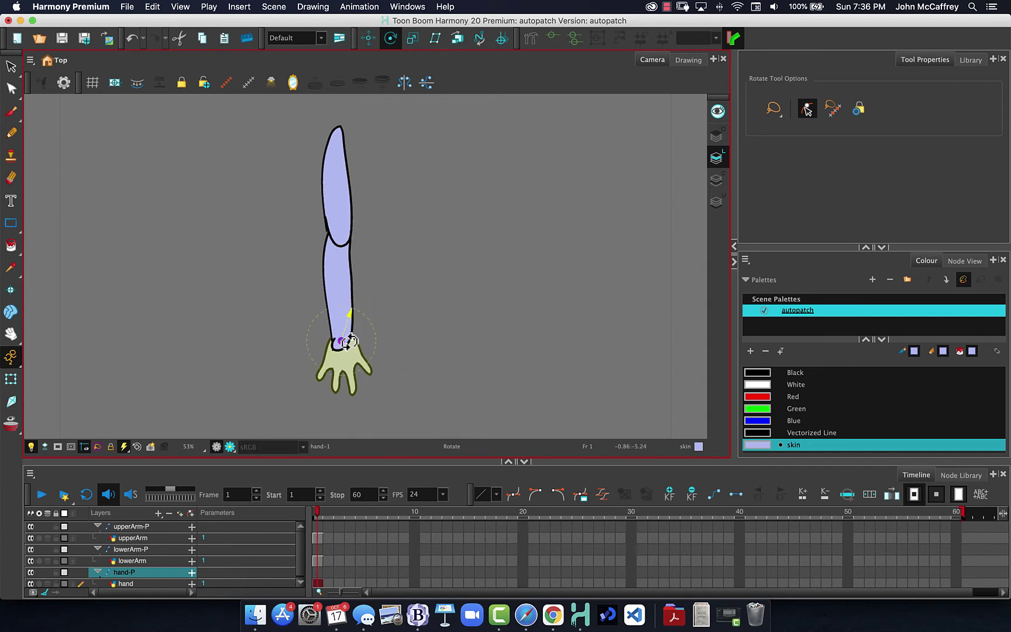
# Set the lower arm peg's pivot at the elbow and the upper arm peg's at the shoulder
pyautogui.click(343, 266)
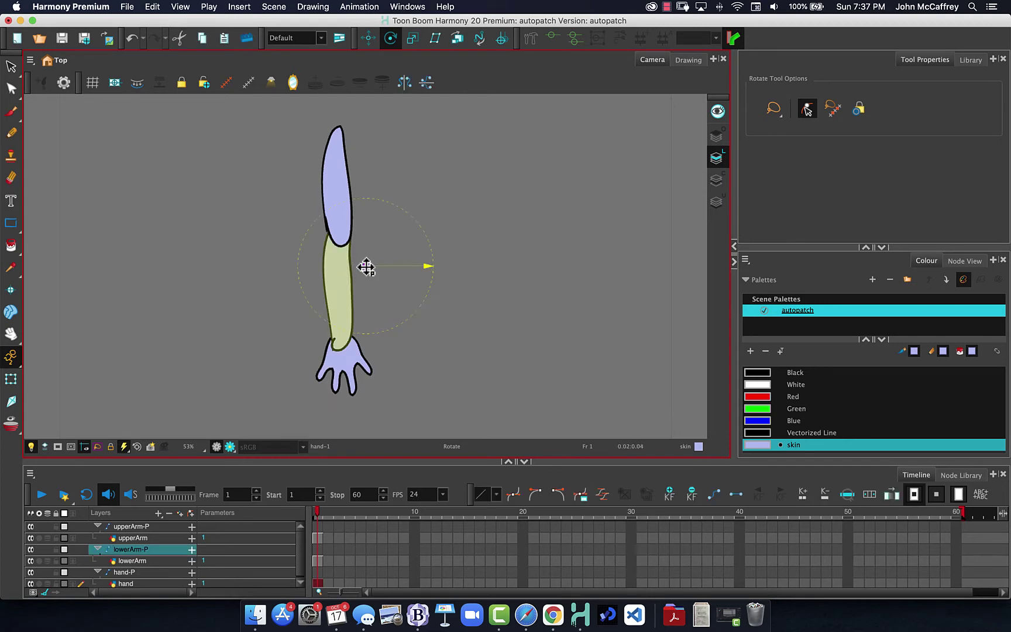
pyautogui.moveTo(365, 268); pyautogui.dragTo(339, 232)
pyautogui.press('Escape')
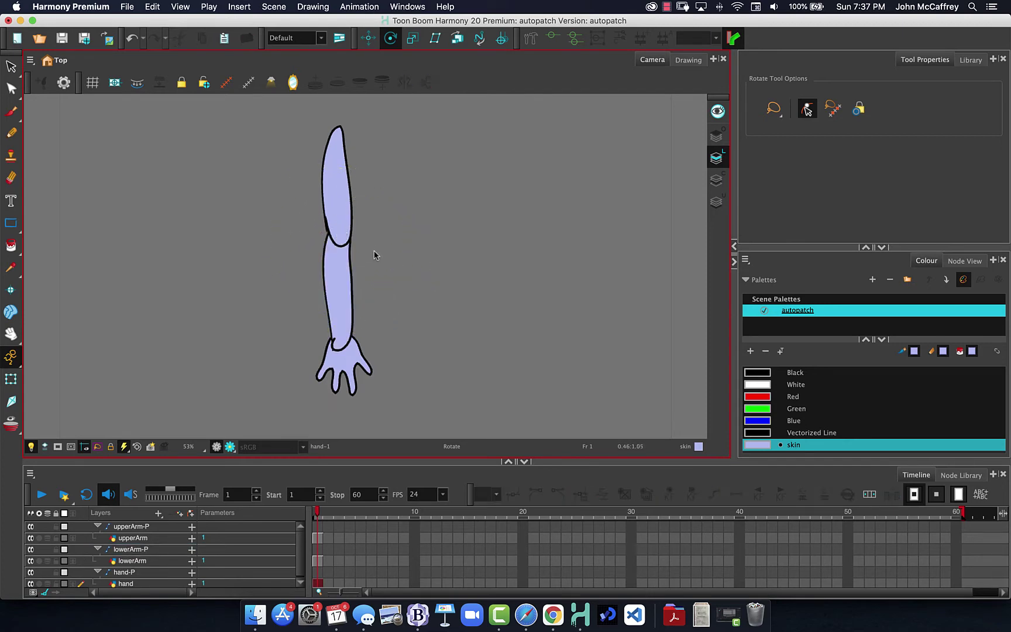
pyautogui.click(338, 204)
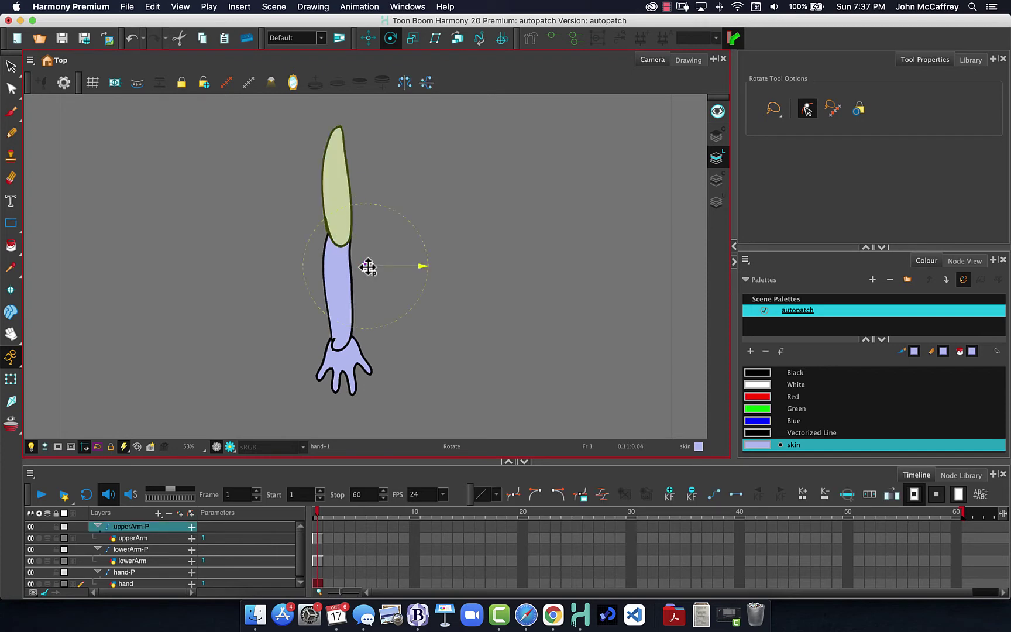
pyautogui.moveTo(368, 267); pyautogui.dragTo(338, 138)
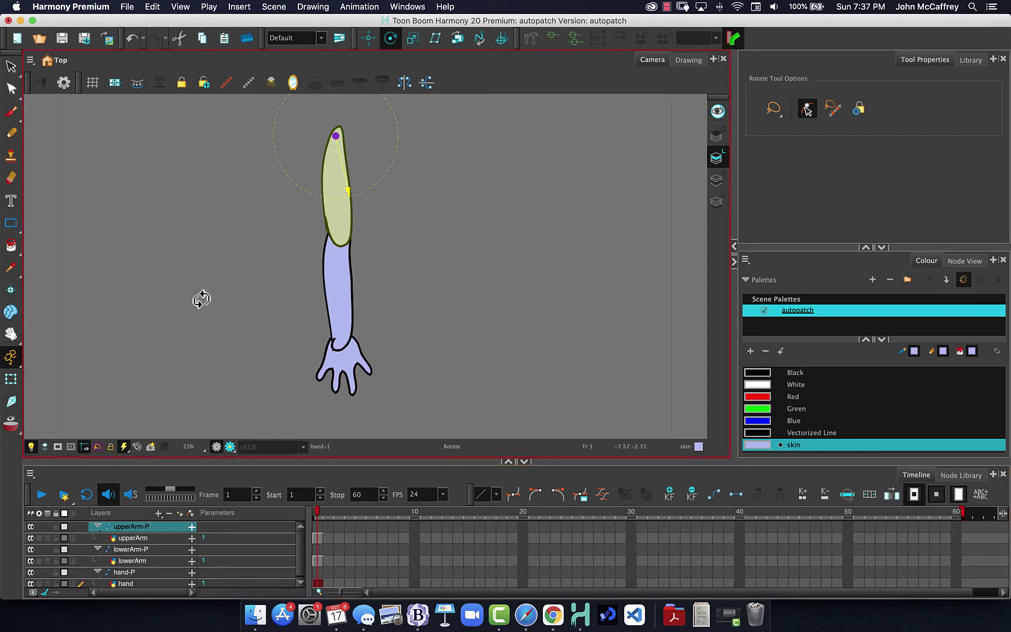
pyautogui.click(968, 261)
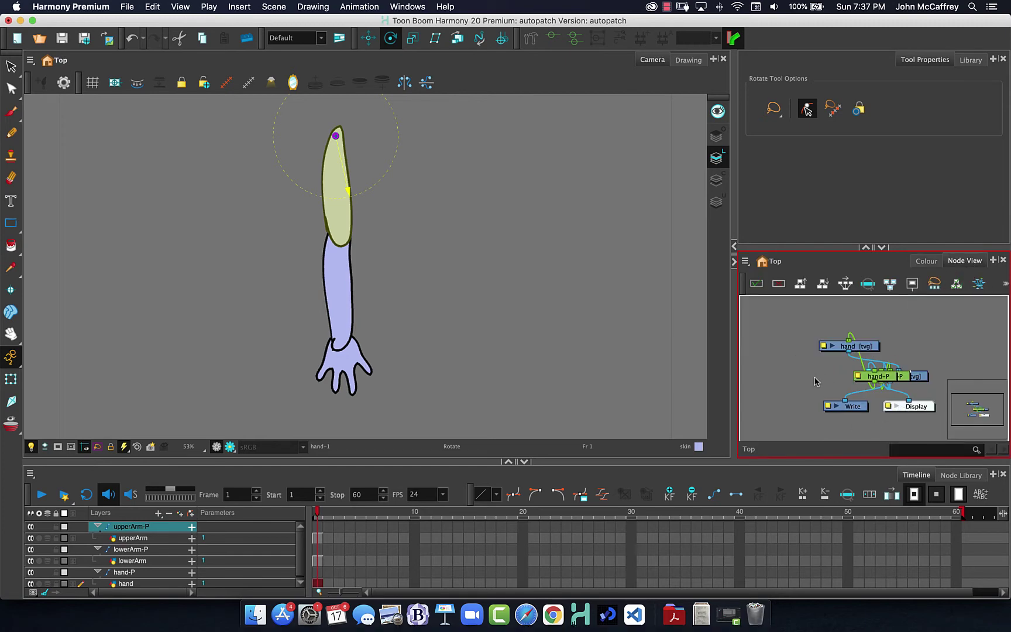
pyautogui.press('`')
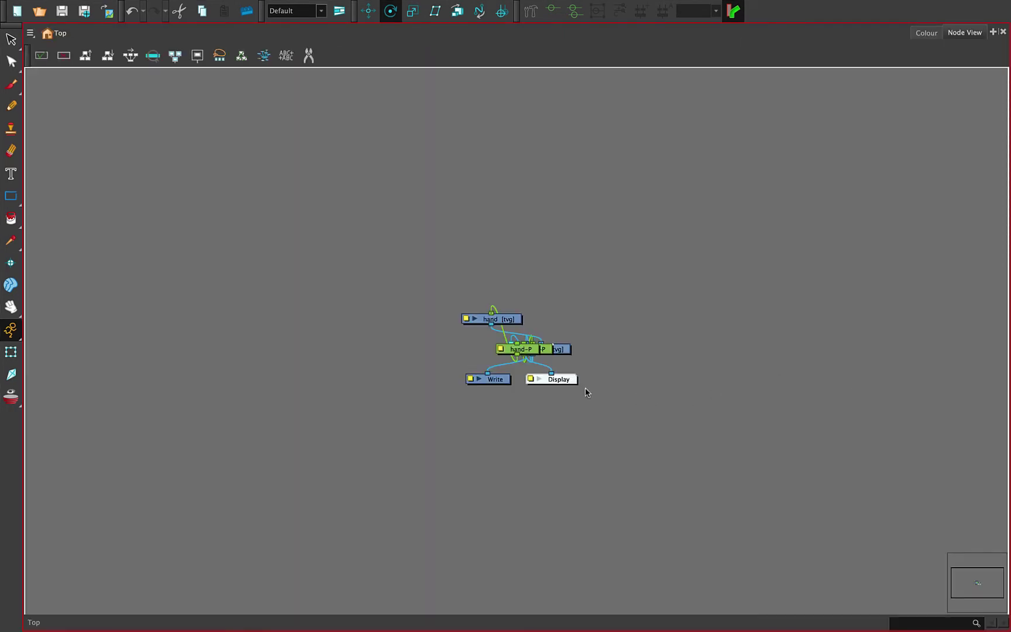
pyautogui.click(565, 380)
pyautogui.click(85, 55)
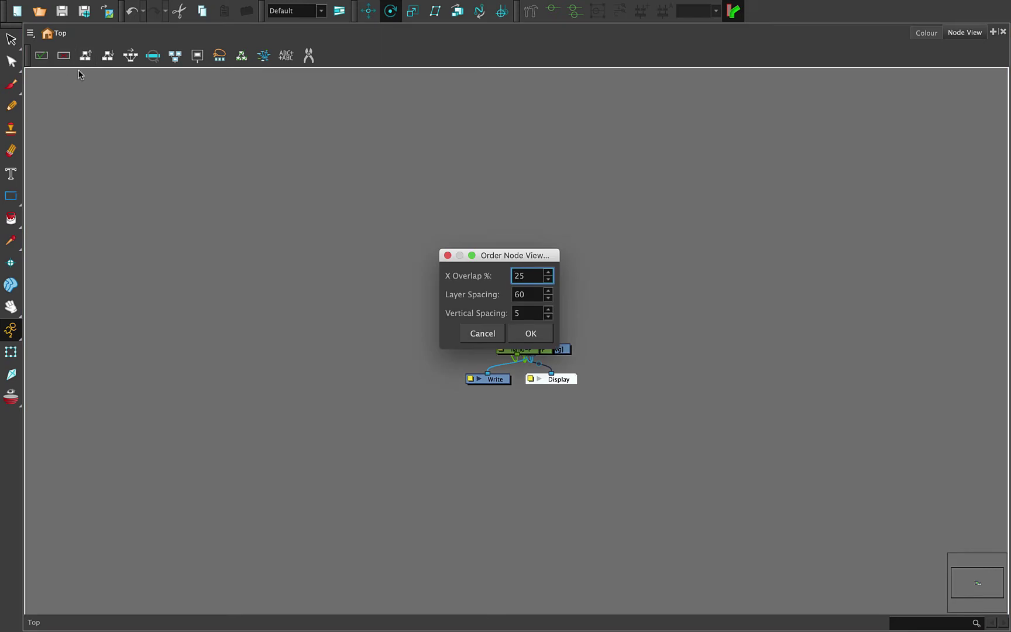
pyautogui.click(537, 337)
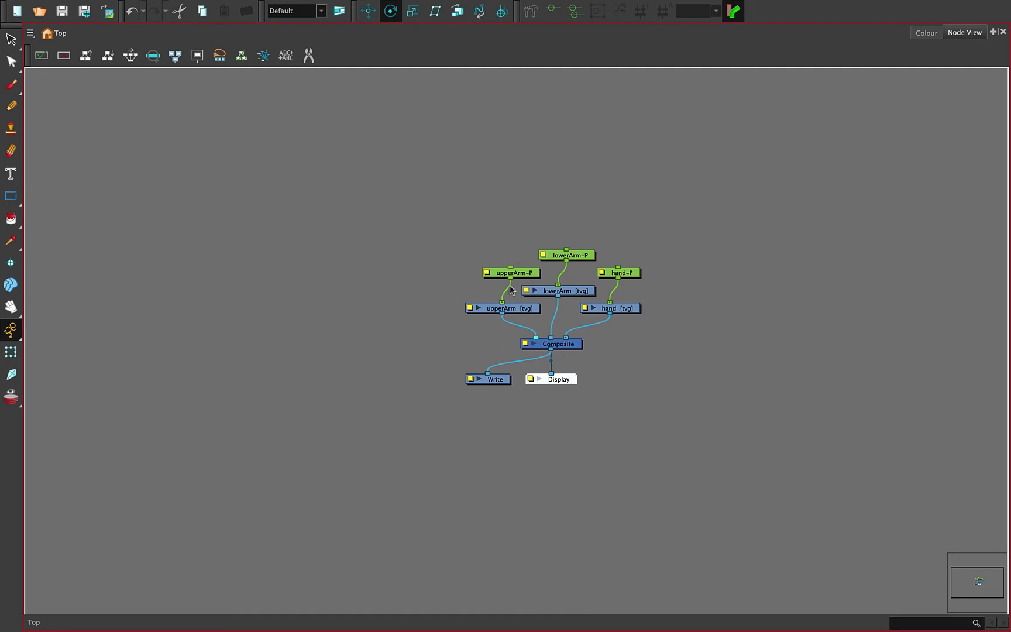
pyautogui.scroll(-3, 519, 302)
pyautogui.scroll(5, 517, 300)
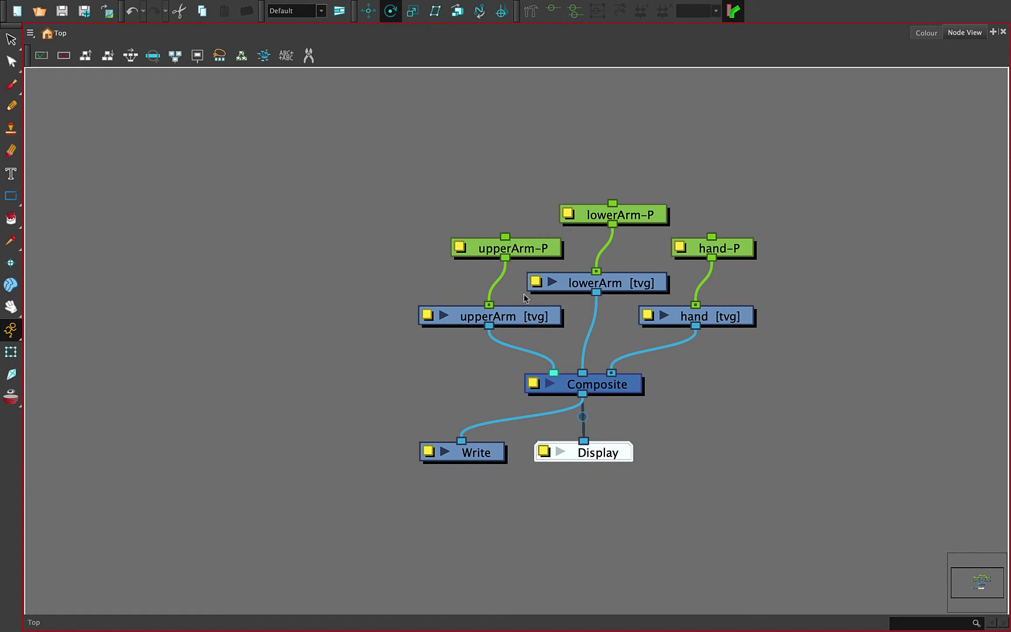
pyautogui.click(636, 214)
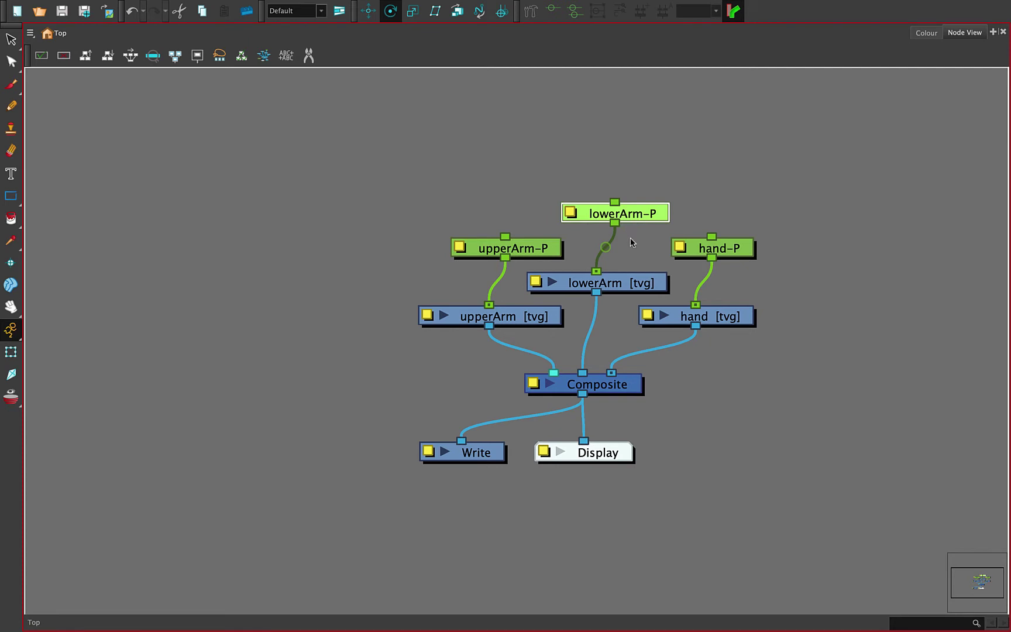
# Add parent pegs above lowerArm-P and upperArm-P
pyautogui.hotkey('ctrl', 'p')
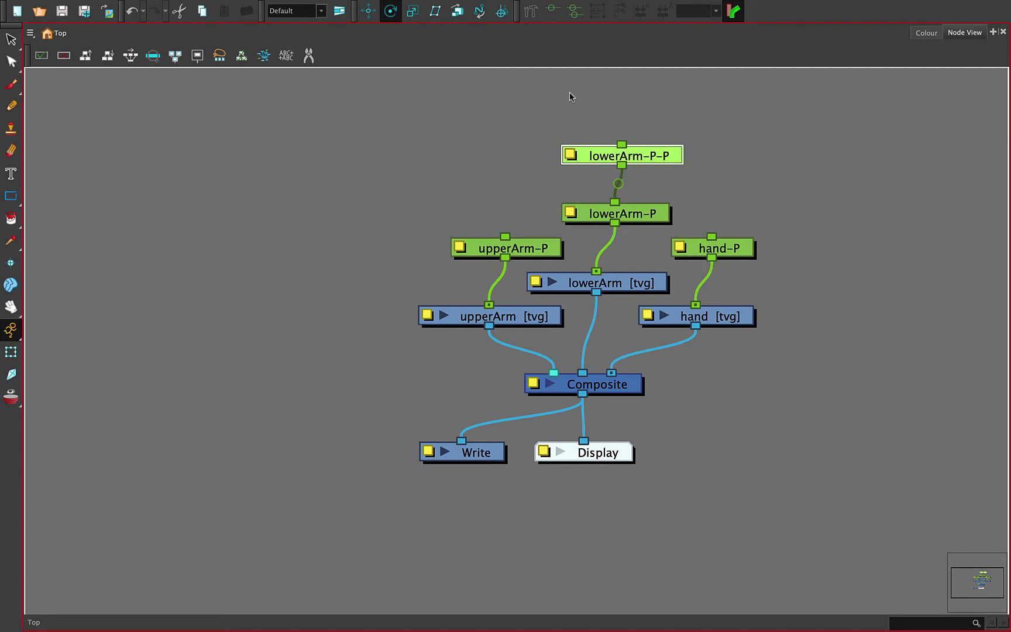
pyautogui.click(516, 248)
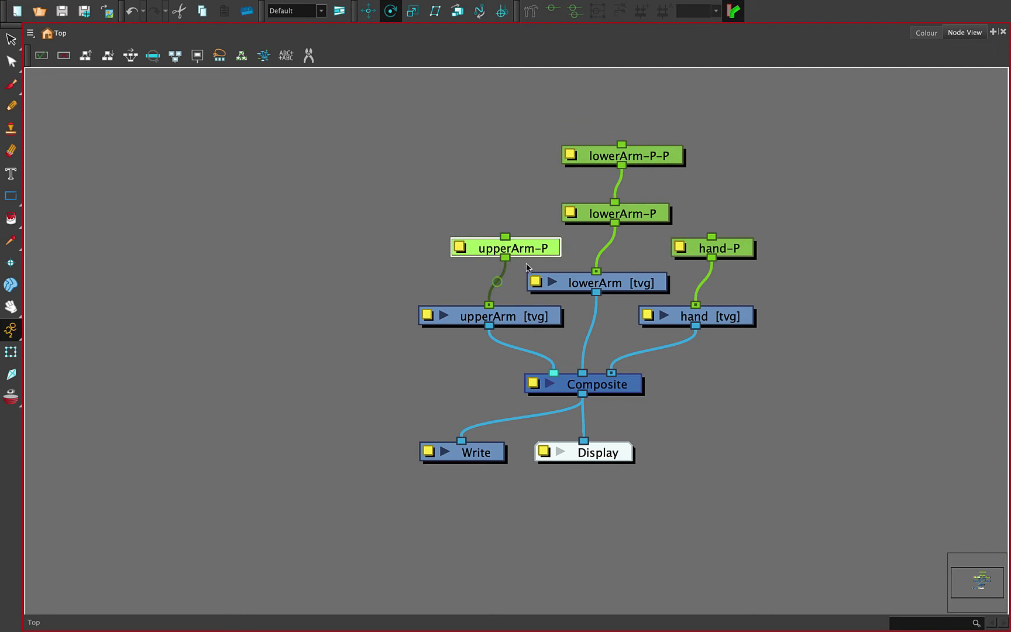
pyautogui.hotkey('ctrl', 'shift', 'p')
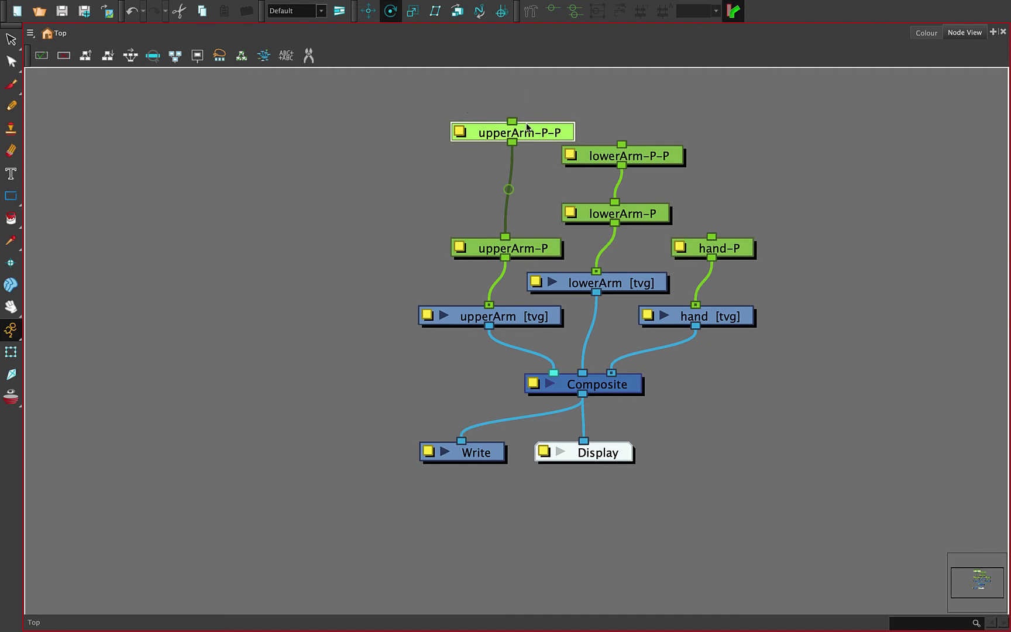
# Connect upperArm-P-P to drive lowerArm-P-P, tidy the graph, and exit the maximized Node View
pyautogui.moveTo(526, 130); pyautogui.dragTo(519, 87)
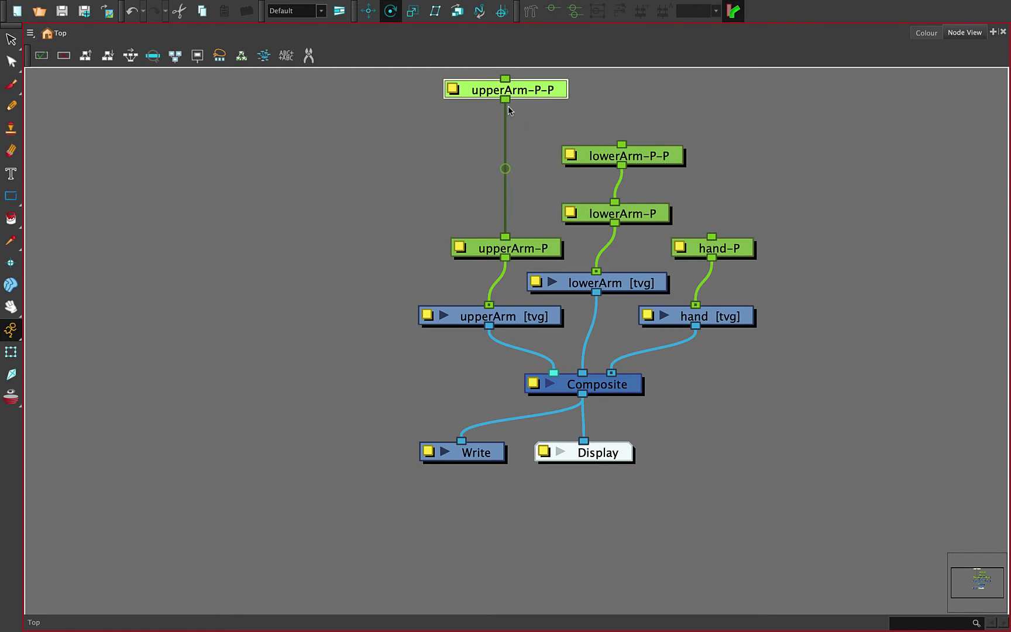
pyautogui.moveTo(505, 100); pyautogui.dragTo(711, 237)
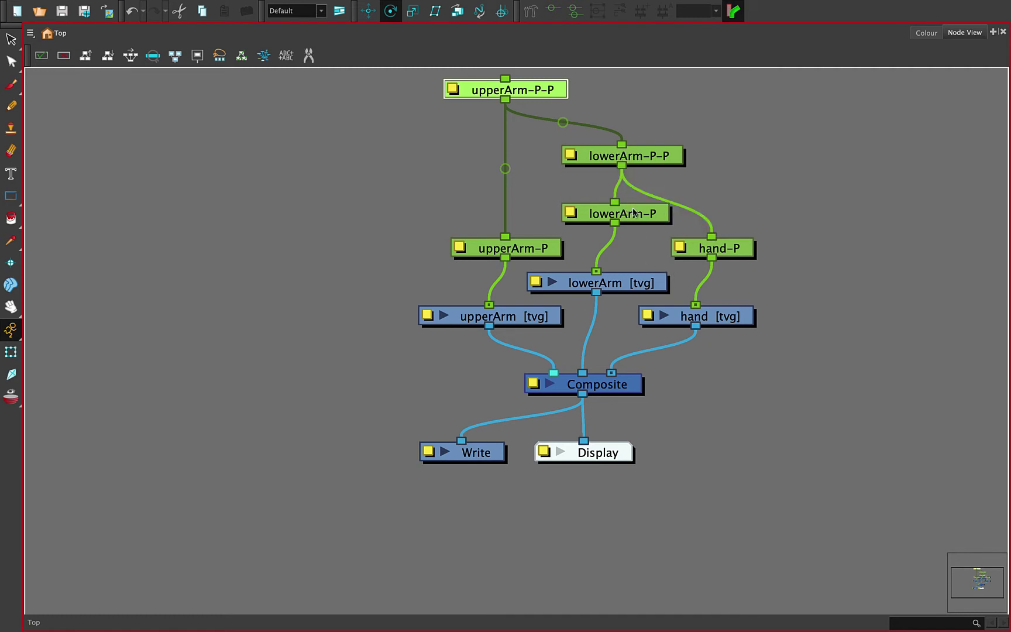
pyautogui.moveTo(634, 209); pyautogui.dragTo(637, 220)
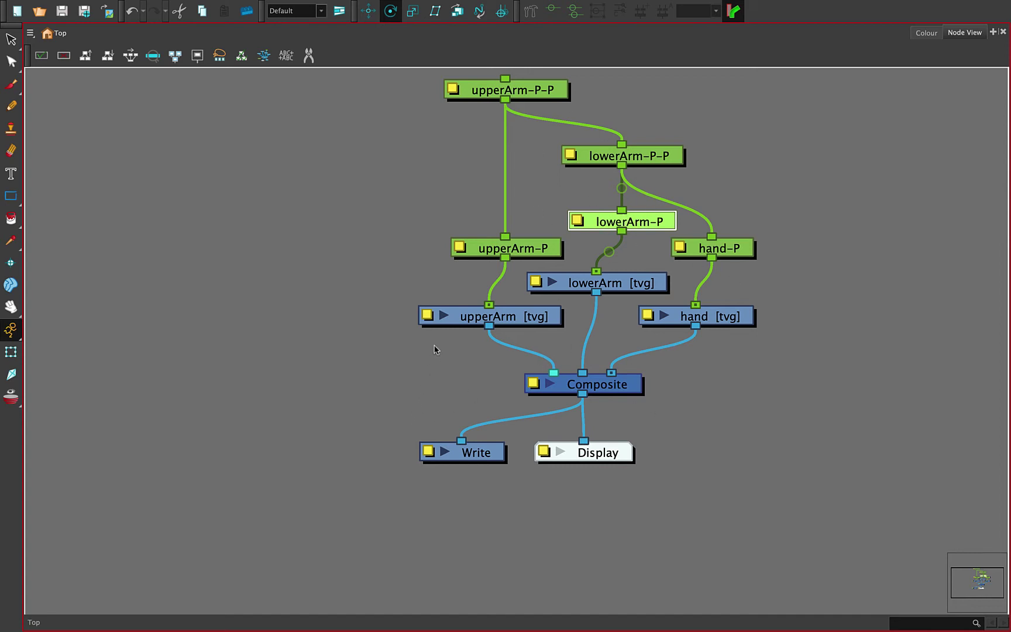
pyautogui.moveTo(532, 91); pyautogui.dragTo(543, 106)
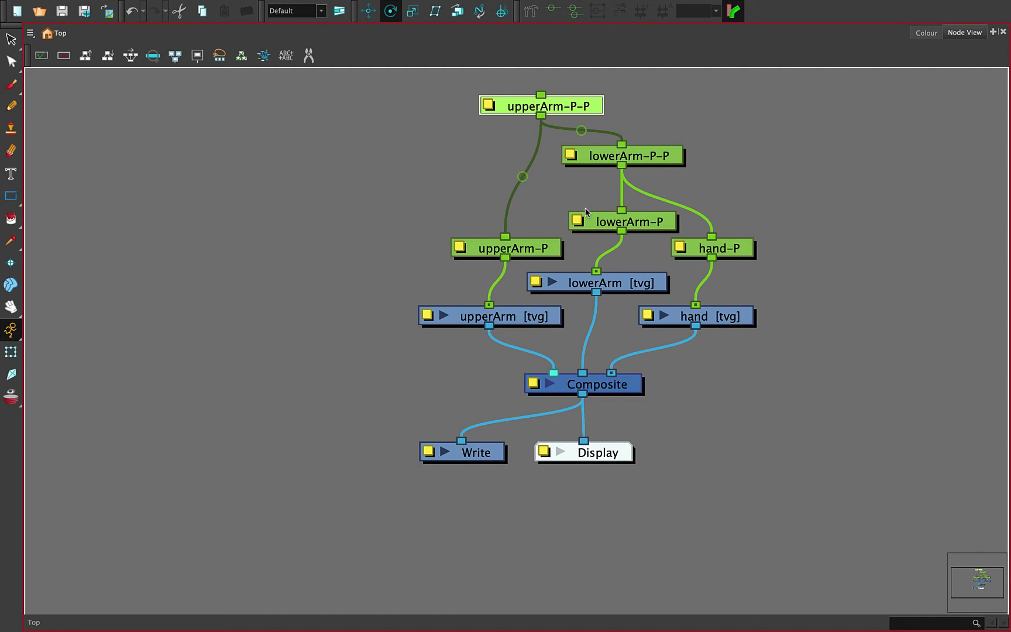
pyautogui.press('super+f')
# Move upperArm-P-P's pivot to the shoulder and lowerArm-P-P's pivot to the elbow
pyautogui.press('`')
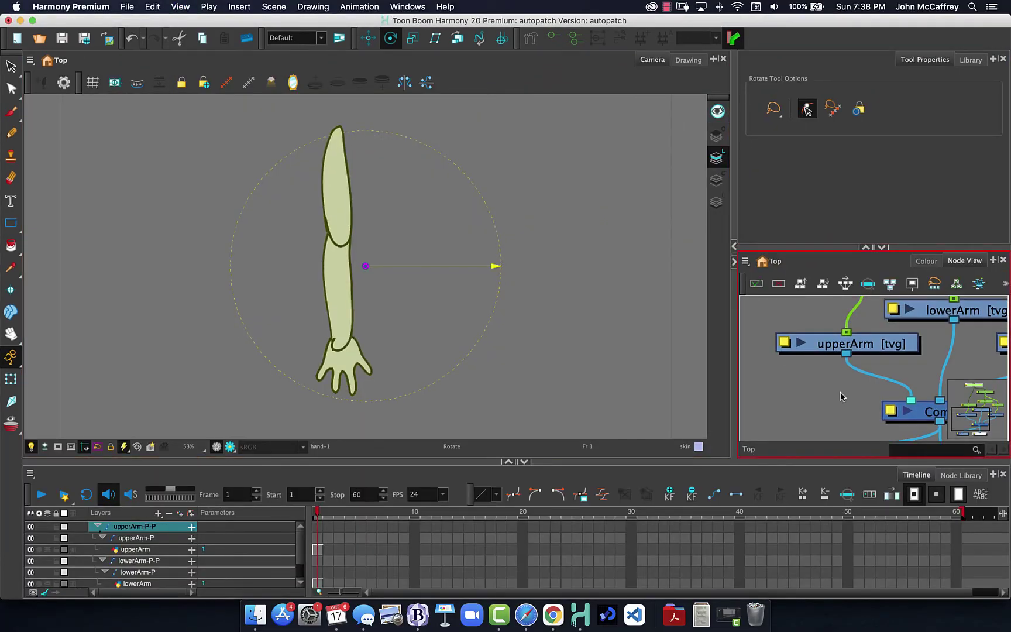
pyautogui.scroll(-4, 842, 390)
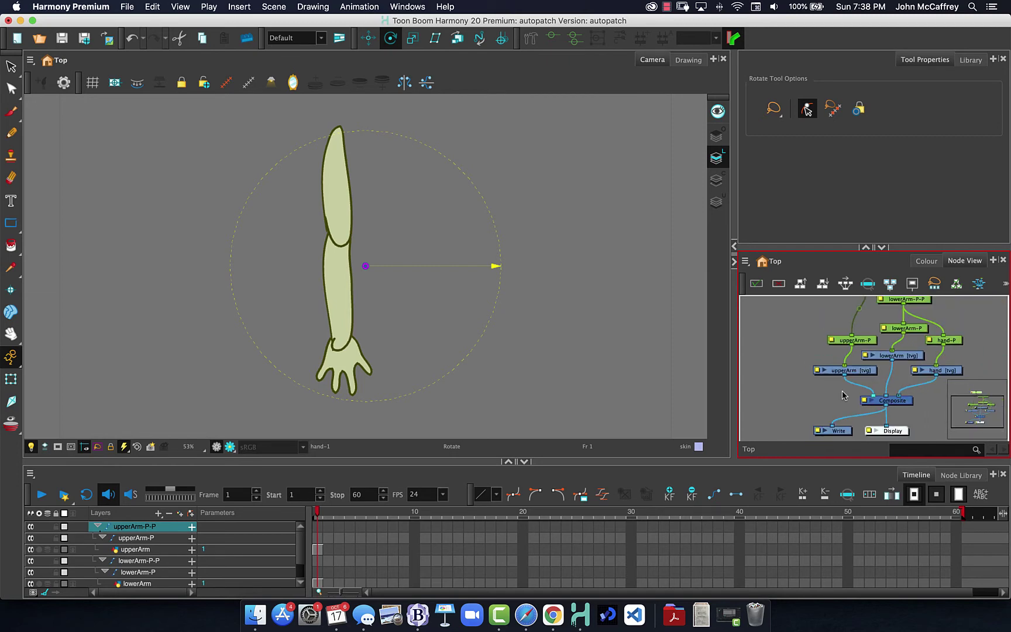
pyautogui.scroll(-2, 810, 330)
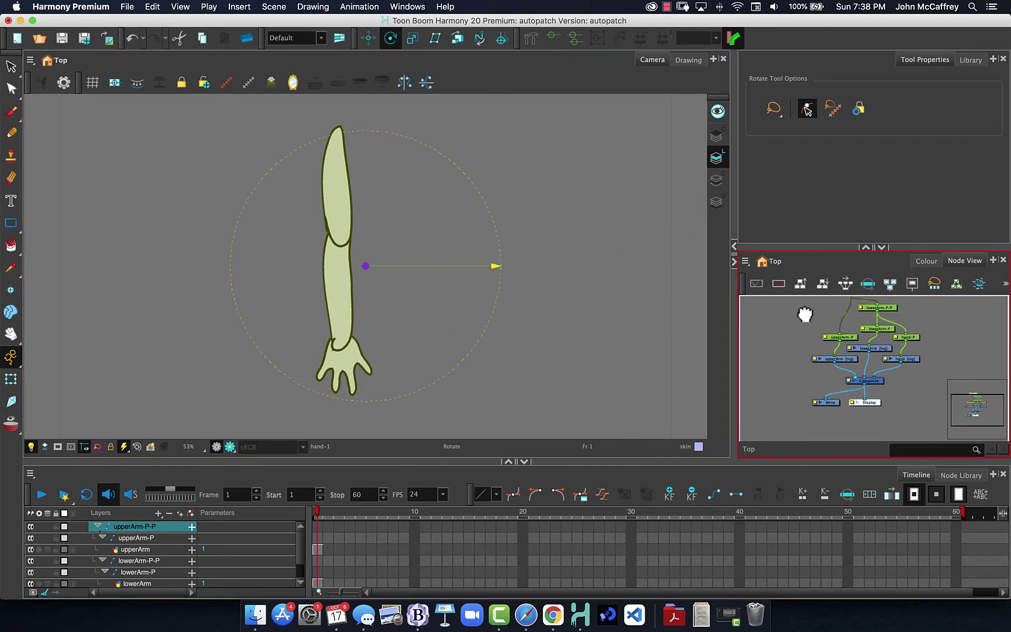
pyautogui.scroll(2, 801, 318)
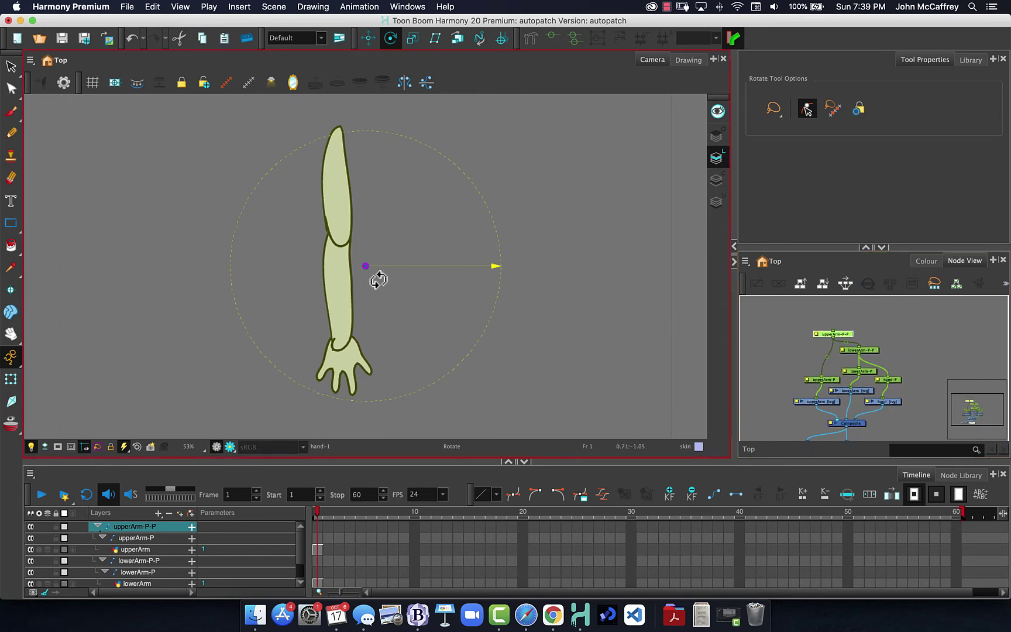
pyautogui.moveTo(363, 268); pyautogui.dragTo(336, 139)
pyautogui.click(865, 351)
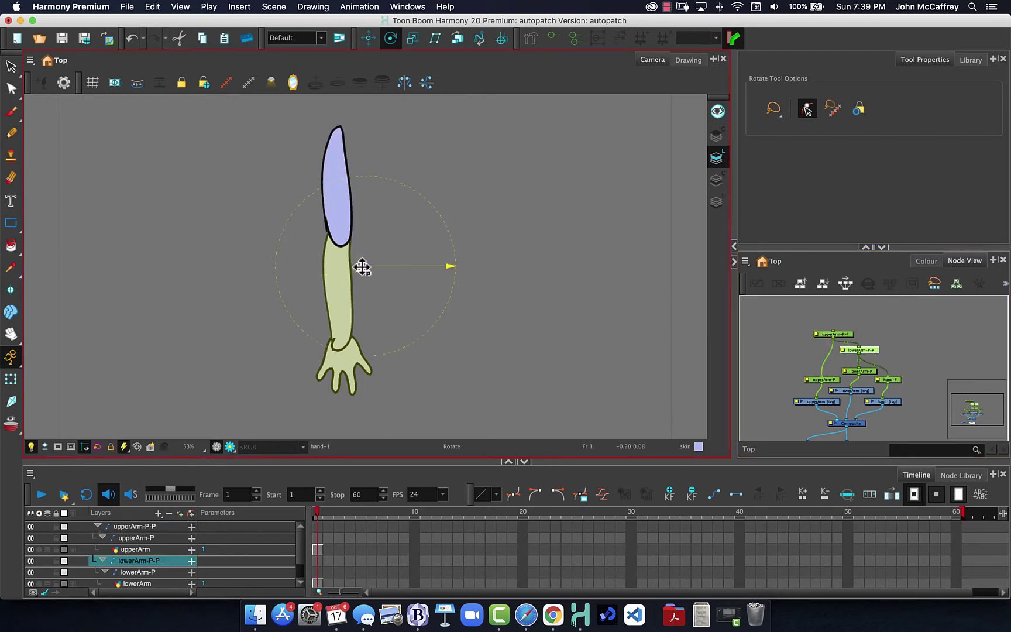
pyautogui.moveTo(365, 266); pyautogui.dragTo(341, 237)
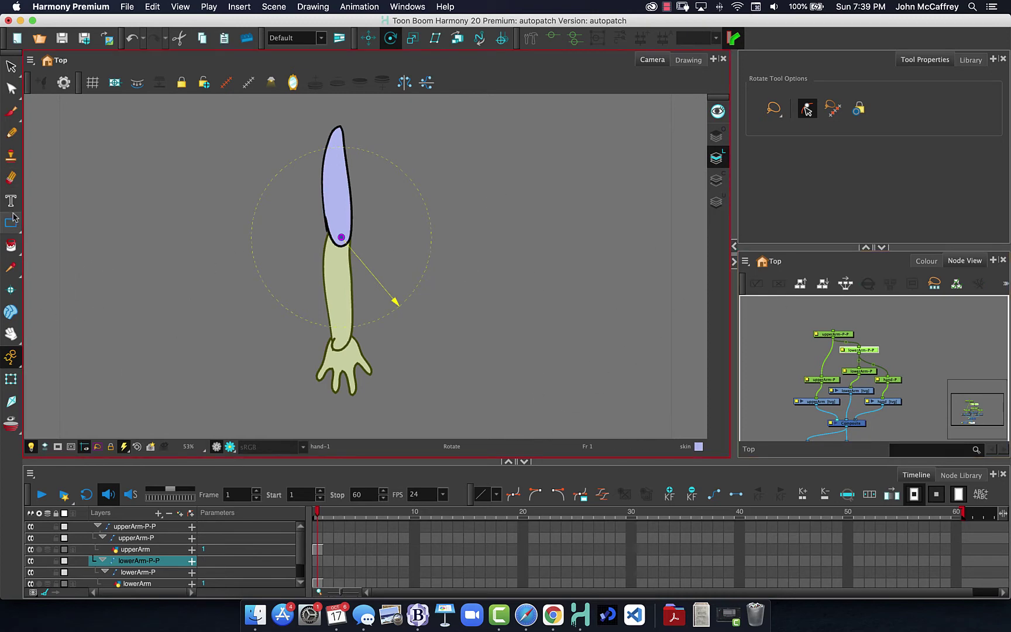
# Bend the lower arm upward at the elbow and turn the hand down at the wrist
pyautogui.click(10, 378)
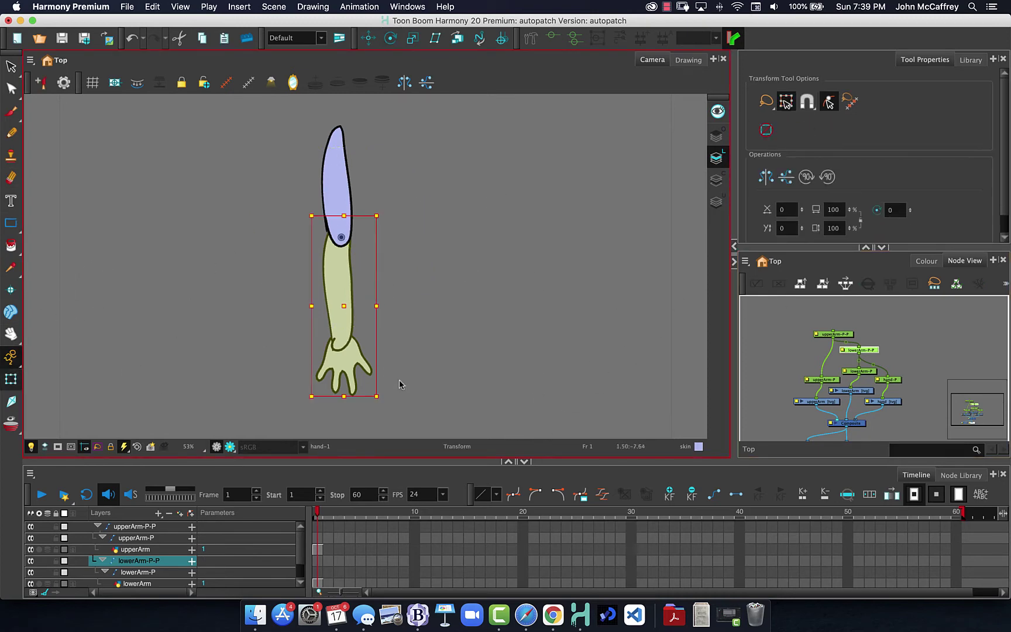
pyautogui.moveTo(384, 402); pyautogui.dragTo(508, 266)
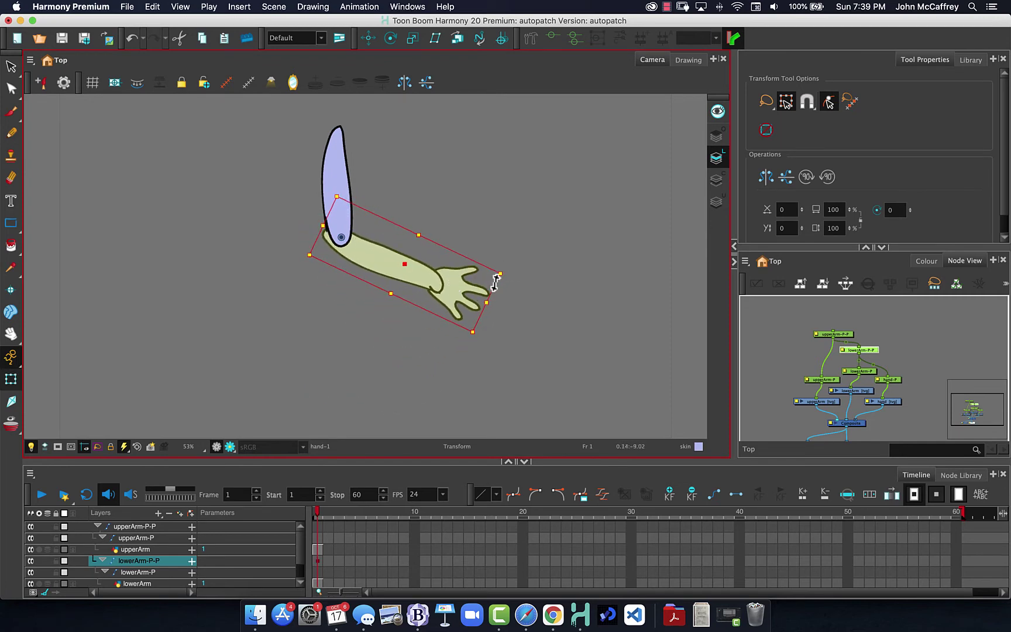
pyautogui.click(520, 324)
pyautogui.click(459, 288)
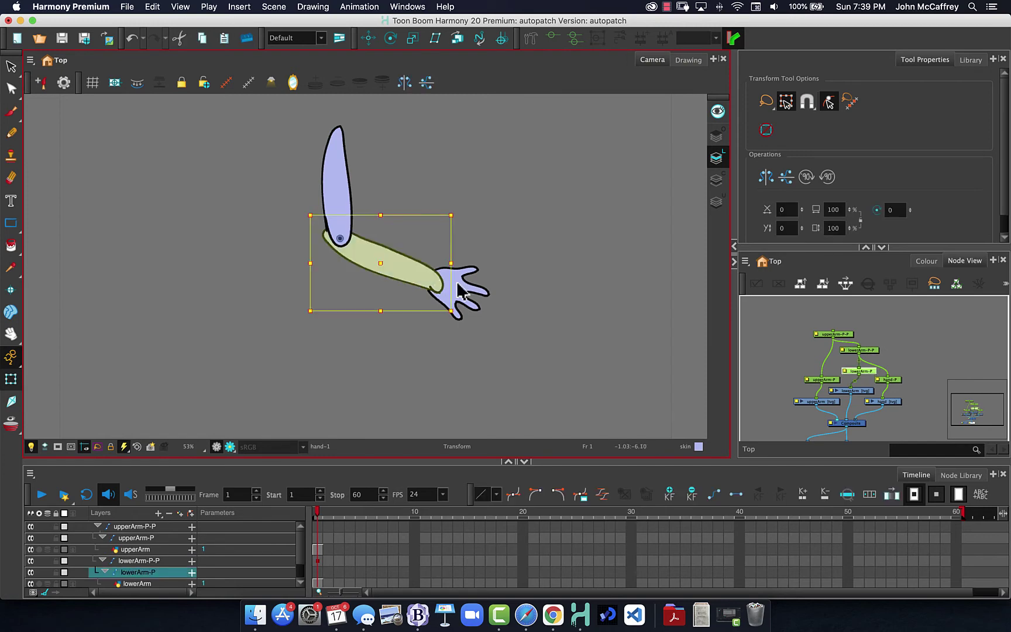
pyautogui.click(461, 289)
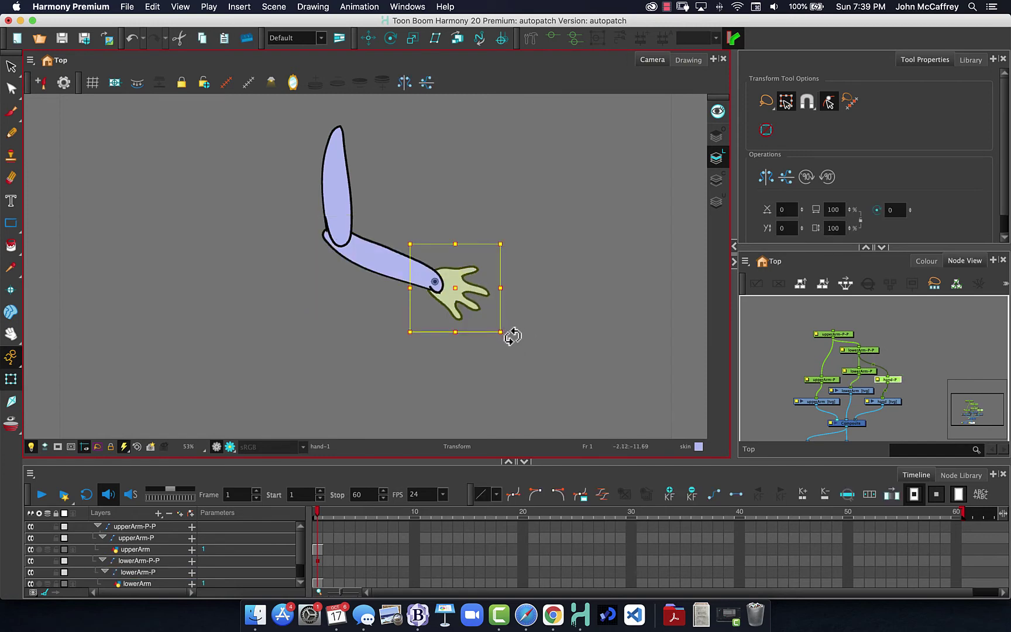
pyautogui.moveTo(512, 338); pyautogui.dragTo(462, 380)
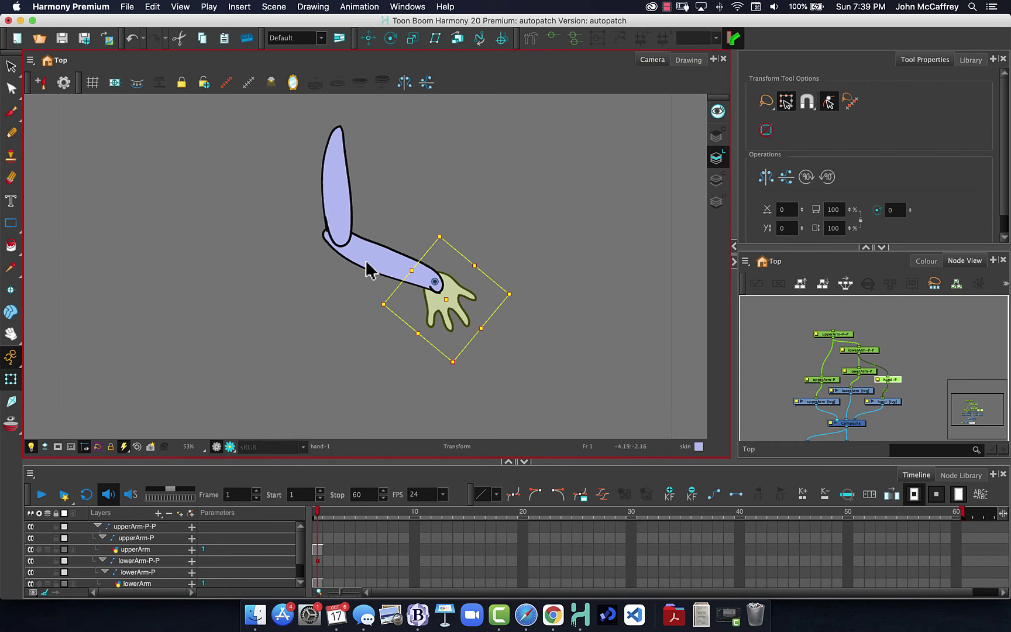
# Swing the whole arm clockwise from the shoulder via its parent peg
pyautogui.click(343, 185)
pyautogui.press('b')
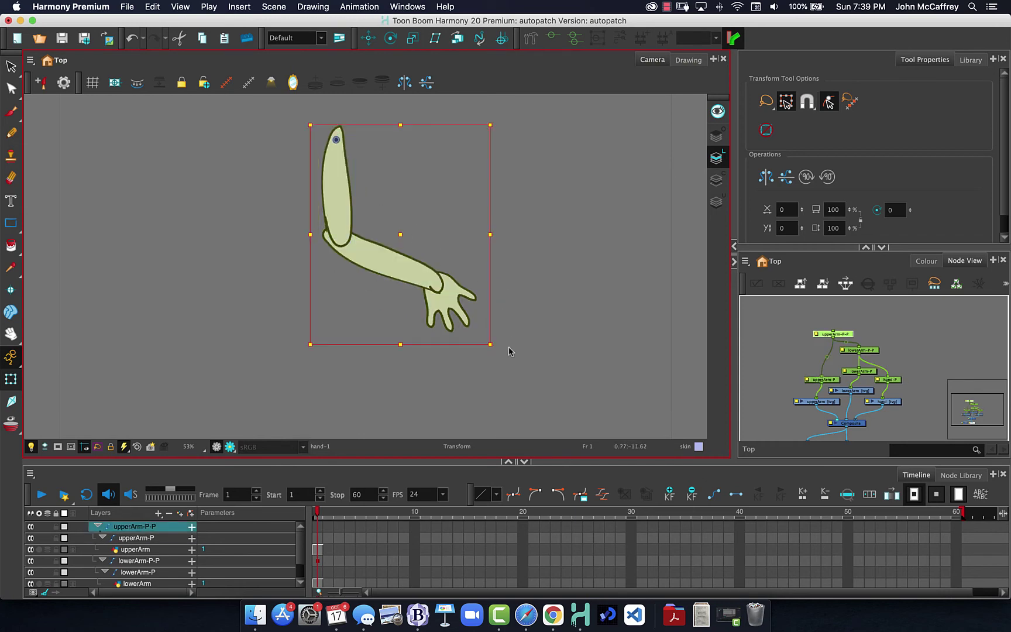
pyautogui.moveTo(500, 347); pyautogui.dragTo(353, 354)
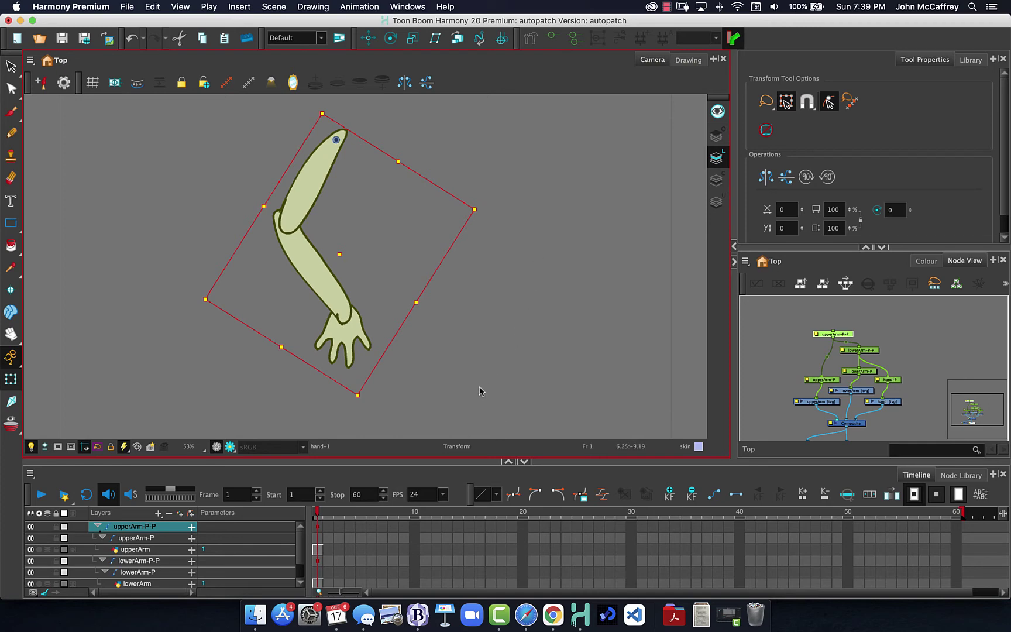
pyautogui.click(434, 473)
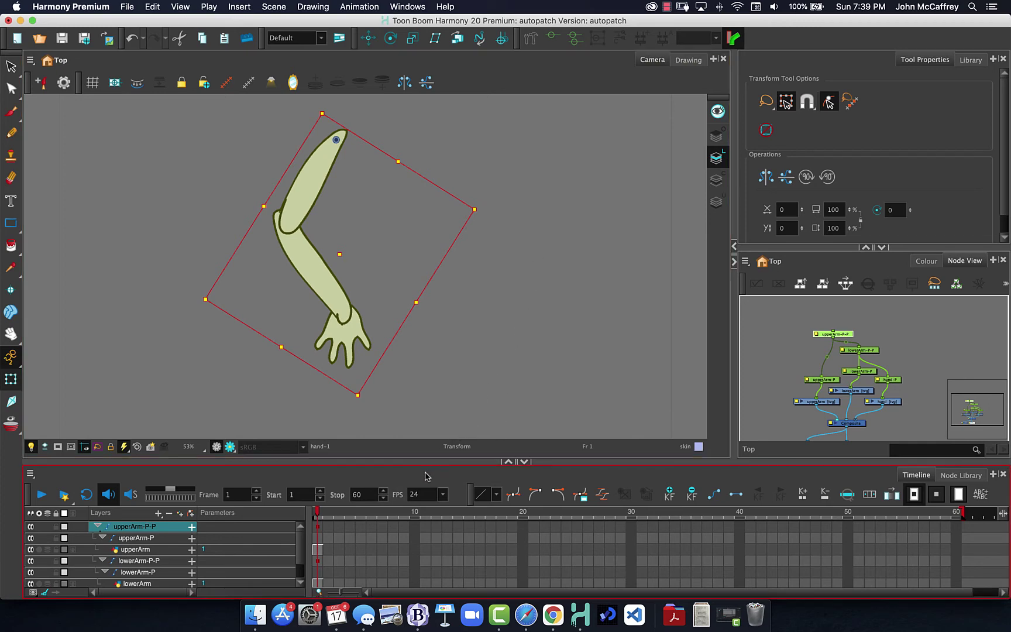
# Delete upperArm-P-P's frame 1 keyframe so the arm returns to its straight rest pose
pyautogui.click(97, 525)
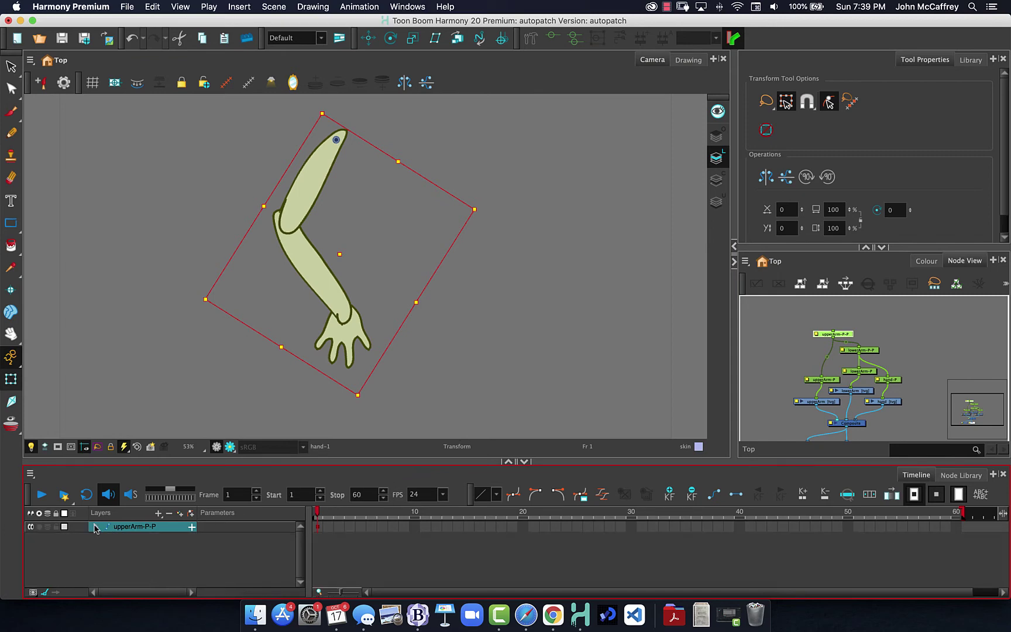
pyautogui.click(316, 529)
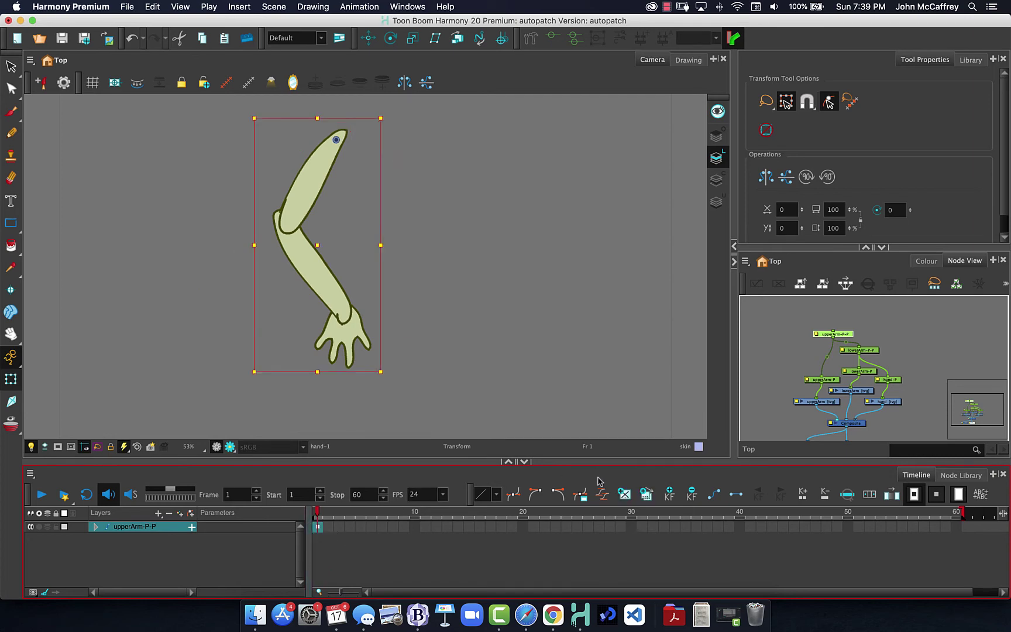
pyautogui.click(692, 494)
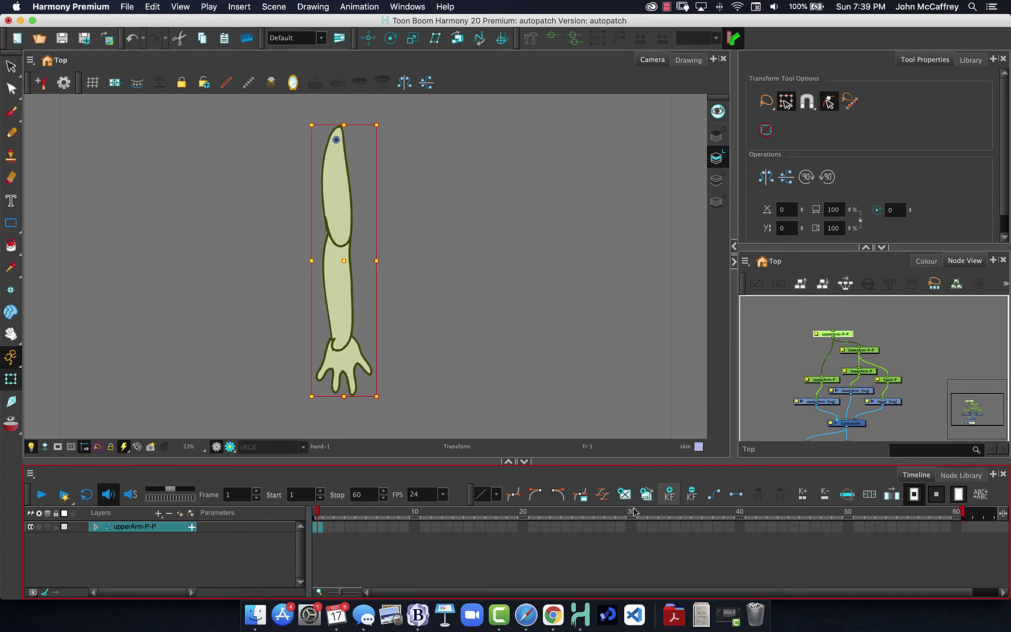
pyautogui.click(437, 307)
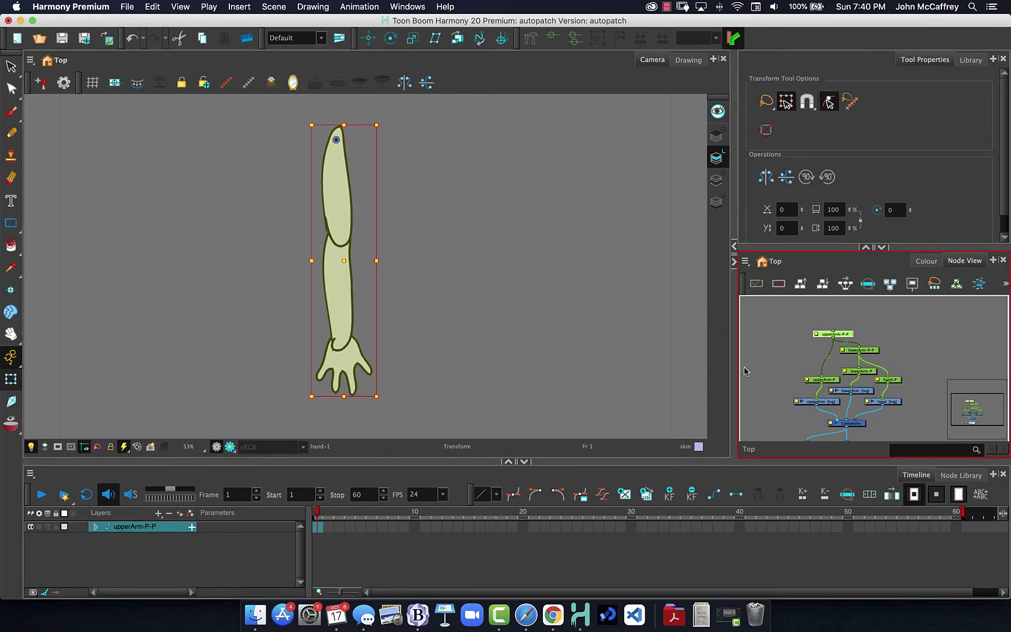
# Search the Node Library for 'auto' and drag an Auto-Patch node into the Node View
pyautogui.click(961, 475)
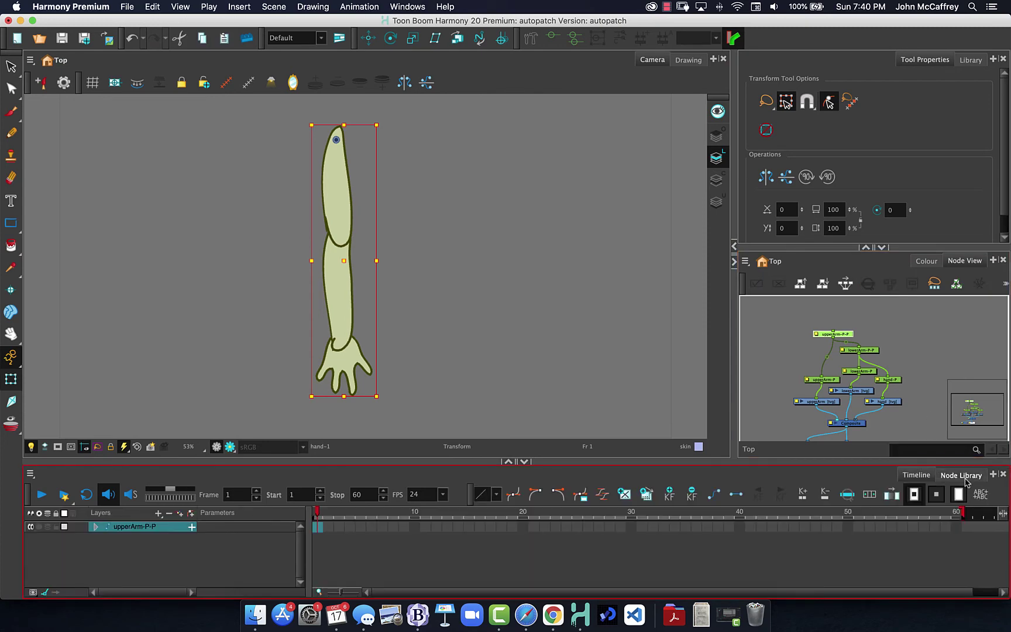
pyautogui.click(967, 478)
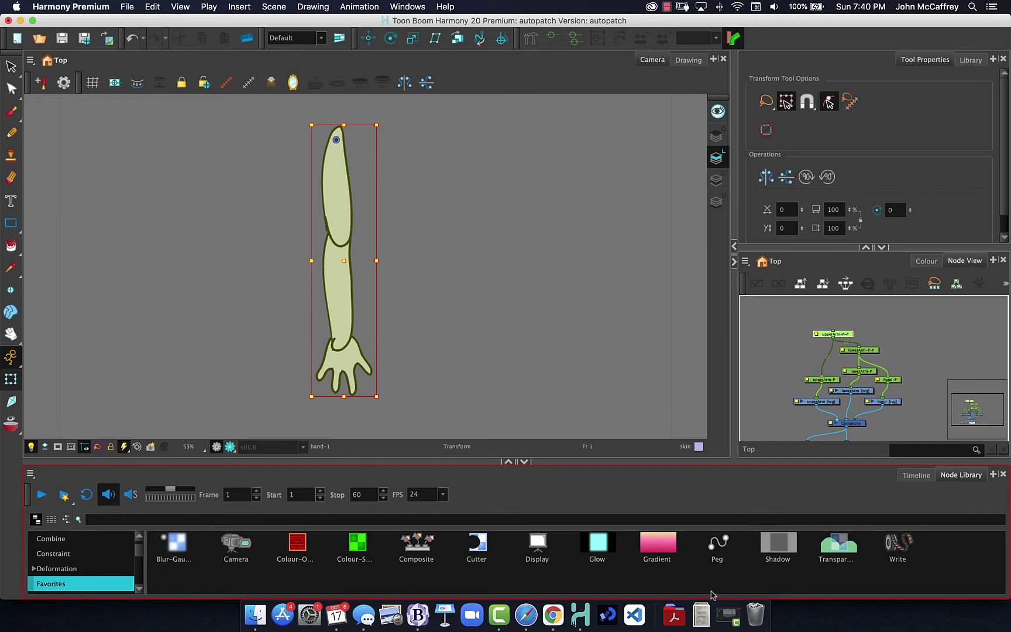
pyautogui.scroll(-3, 101, 551)
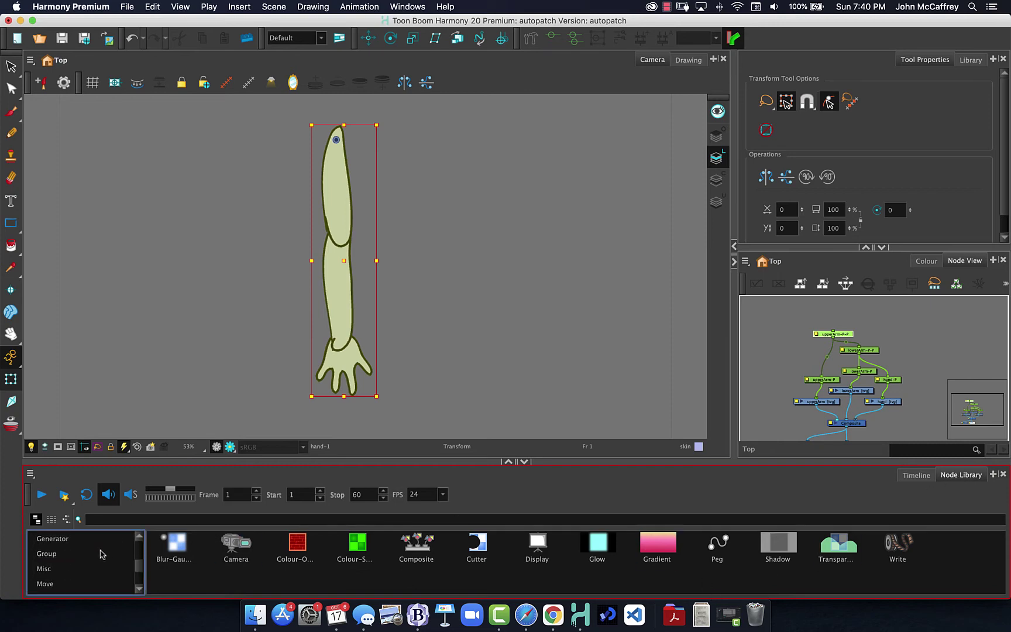
pyautogui.scroll(4, 99, 550)
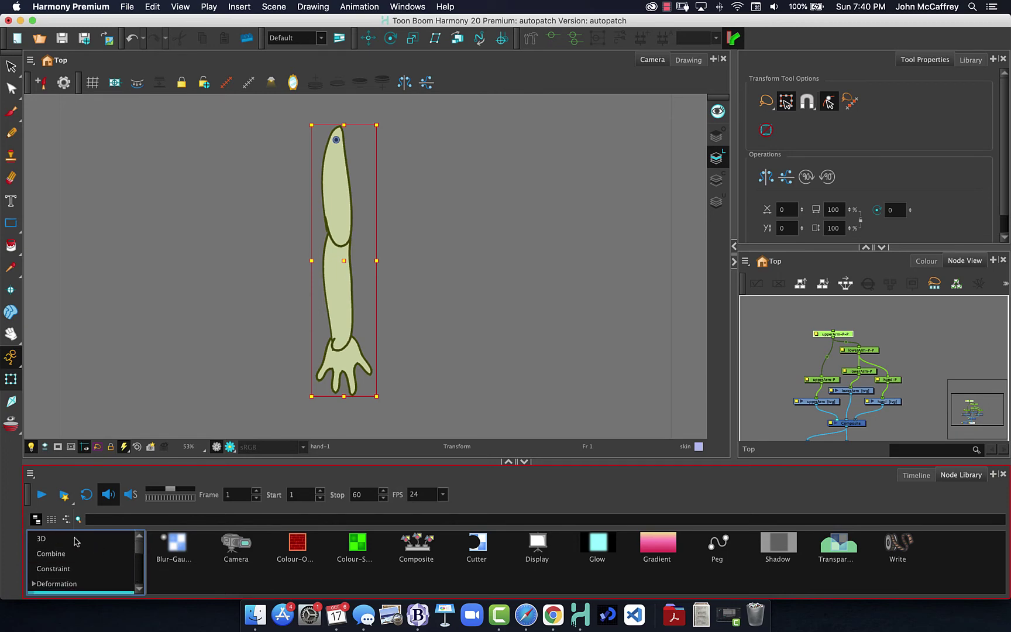
pyautogui.click(98, 518)
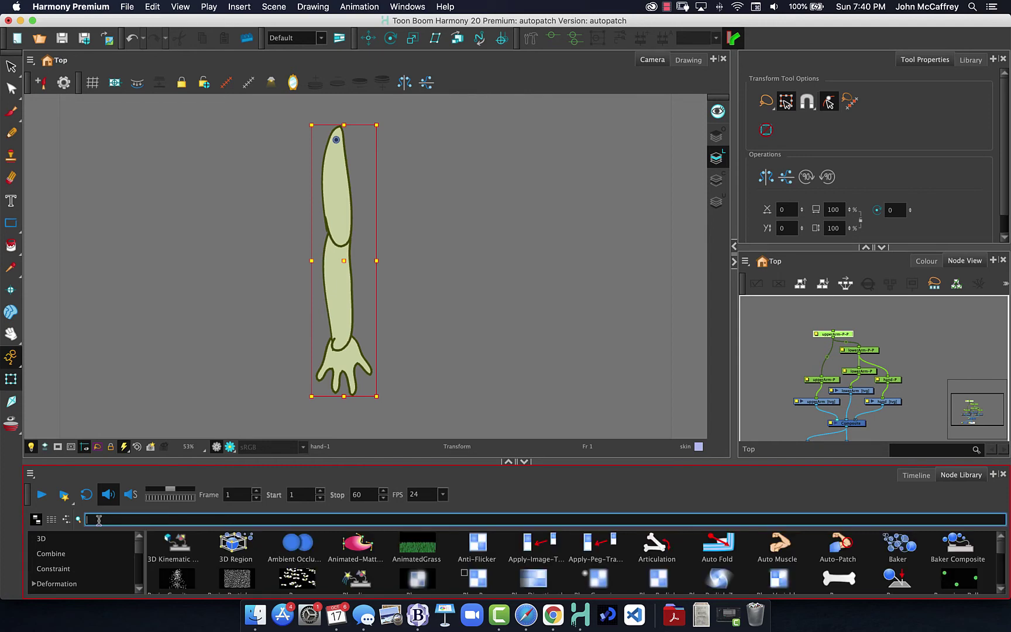
pyautogui.write('auto')
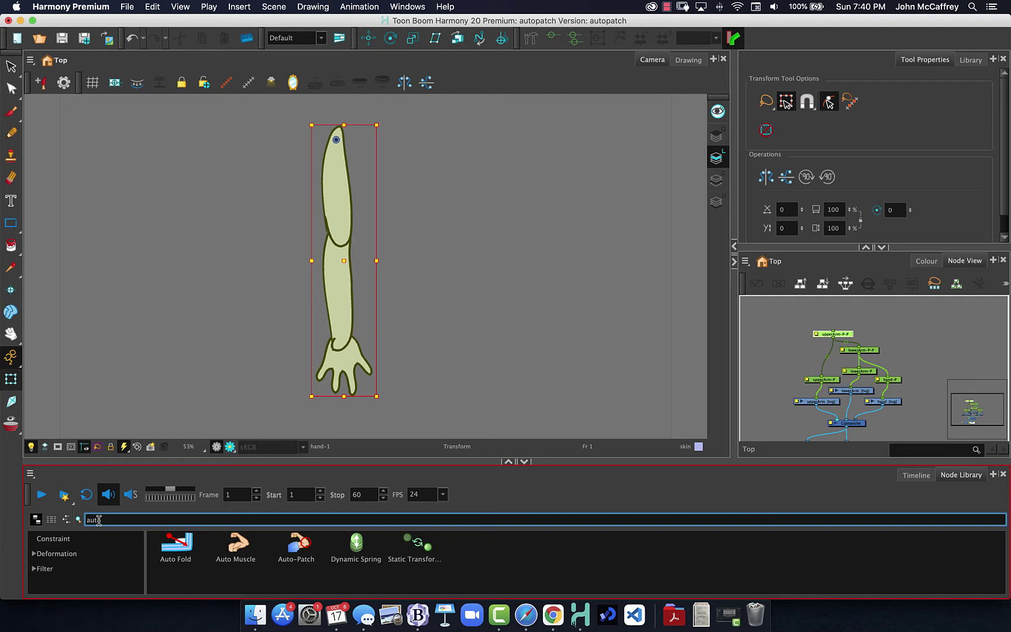
pyautogui.click(299, 554)
pyautogui.moveTo(299, 545); pyautogui.dragTo(790, 355)
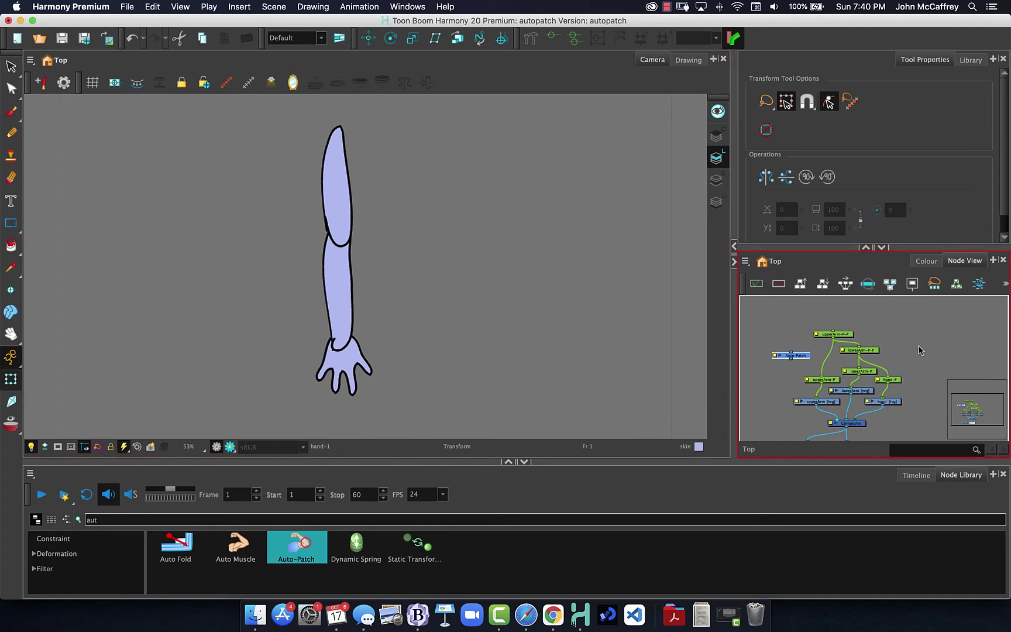
# Maximize the Node View and zoom and pan so the arm network and Auto-Patch fill the window
pyautogui.hotkey('alt', 'f')
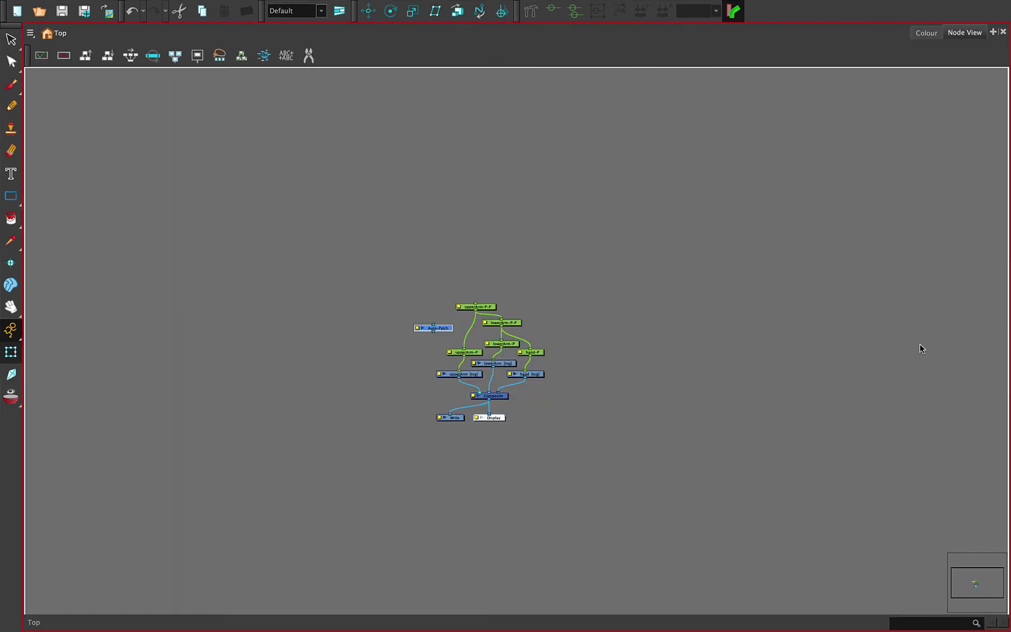
pyautogui.scroll(3, 919, 349)
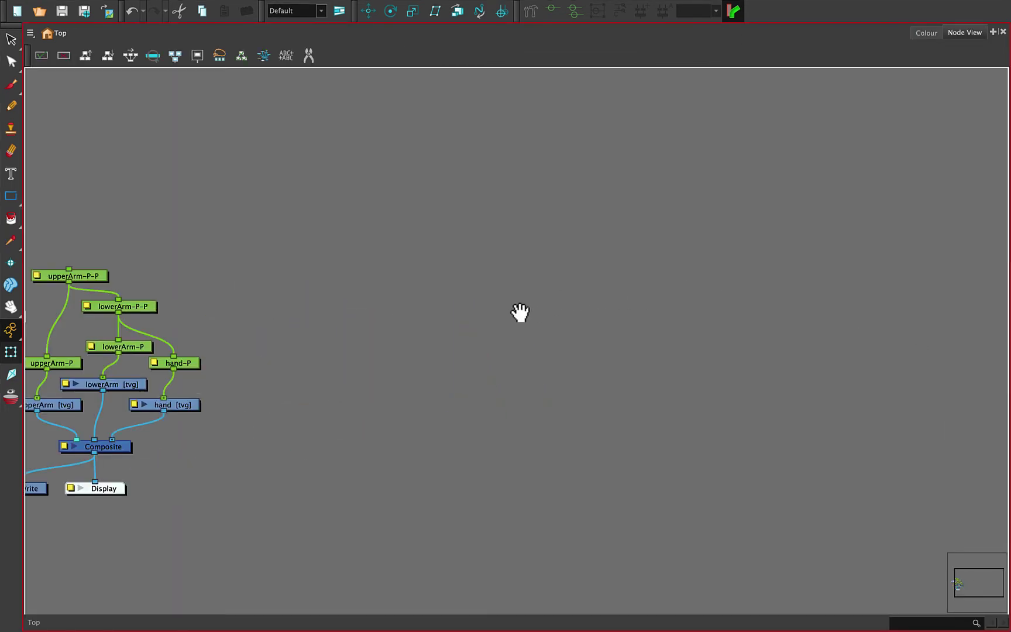
pyautogui.moveTo(519, 313); pyautogui.dragTo(913, 243)
pyautogui.scroll(2, 747, 305)
pyautogui.scroll(1, 743, 304)
pyautogui.click(645, 272)
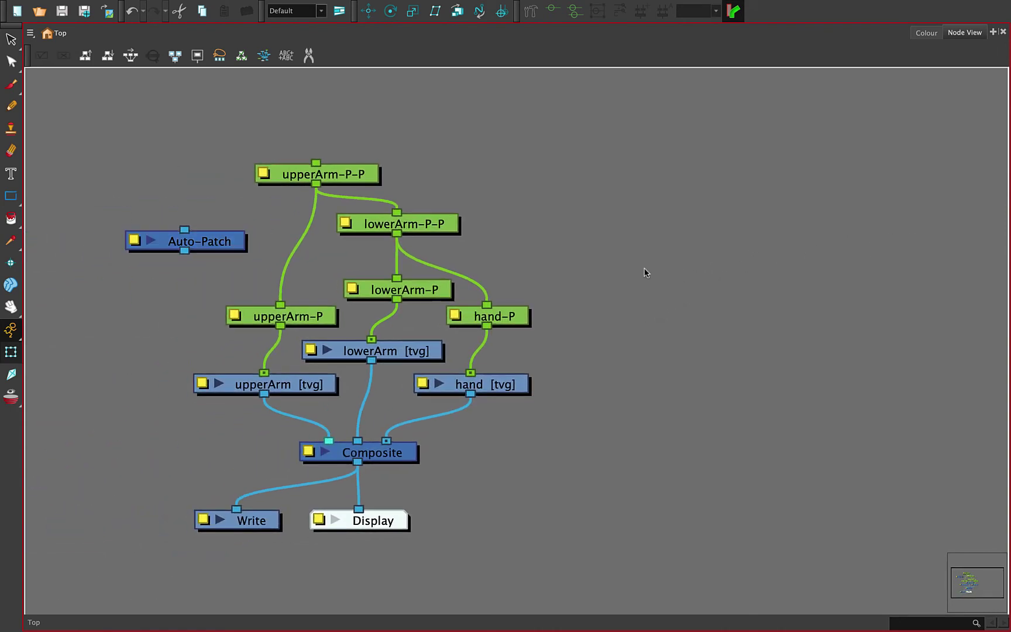
pyautogui.rightClick(605, 256)
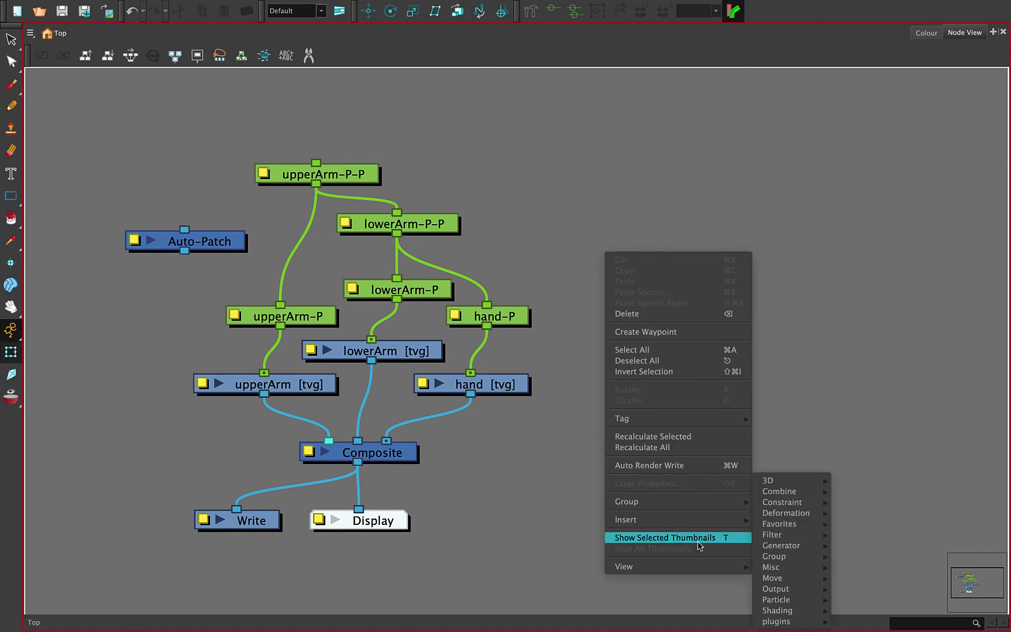
# Insert a Filter > Isolate > Auto-Patch node, creating Auto-Patch_1 beside the arm network
pyautogui.moveTo(698, 520)
pyautogui.moveTo(807, 515)
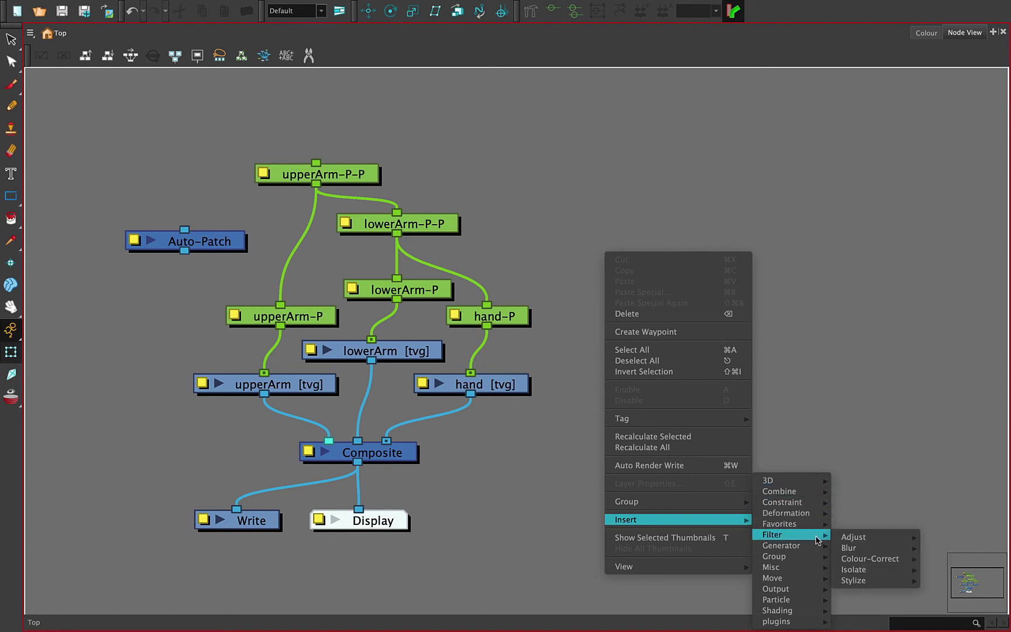
pyautogui.moveTo(808, 579)
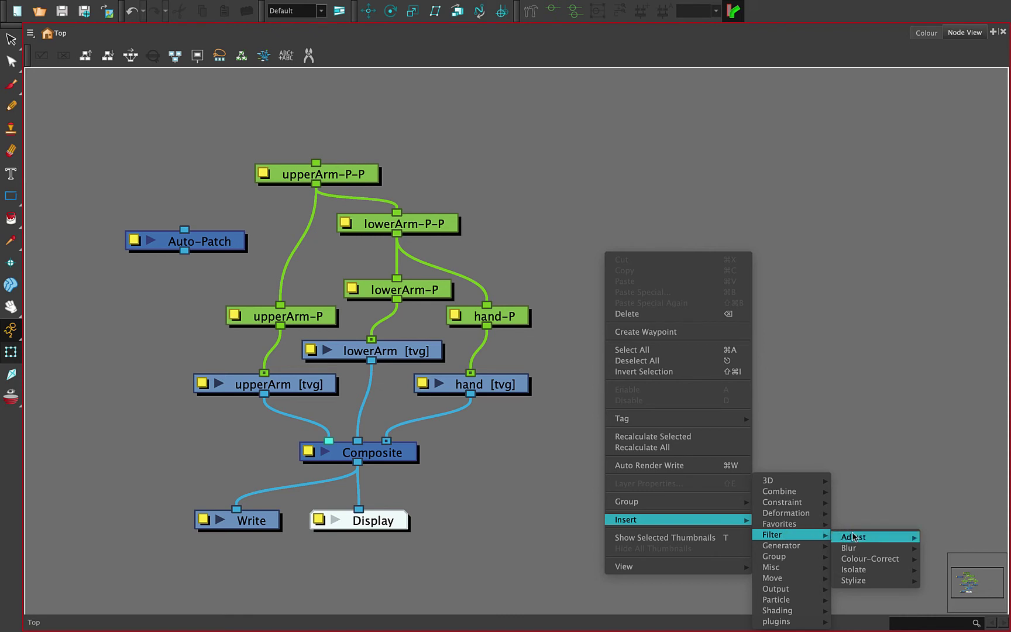
pyautogui.moveTo(853, 571)
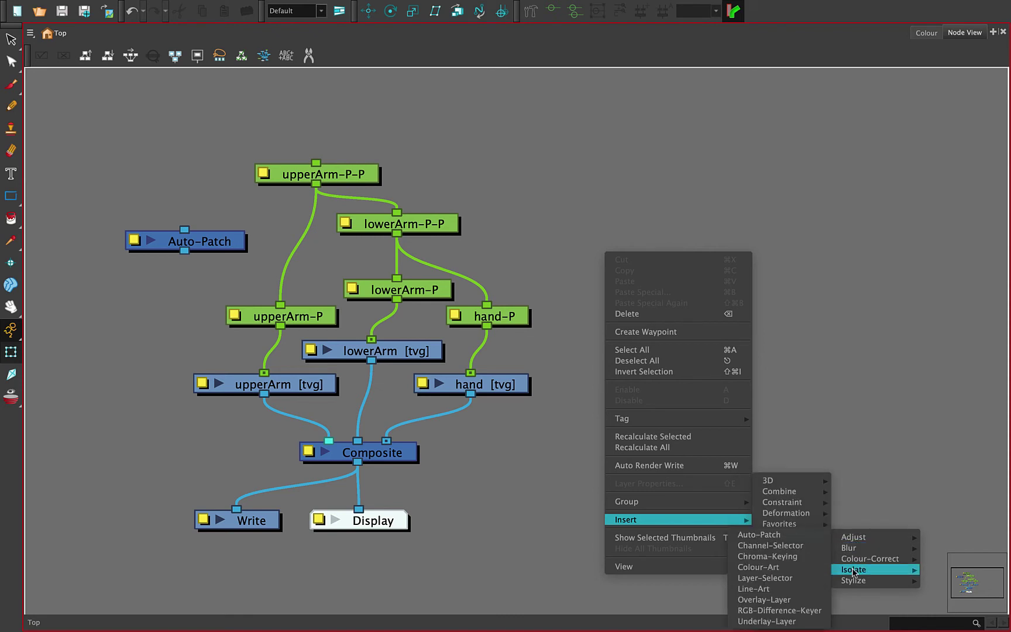
pyautogui.click(779, 536)
# Move Auto-Patch_1 to the top right and shift the hand-P and hand [tvg] nodes further right
pyautogui.click(670, 179)
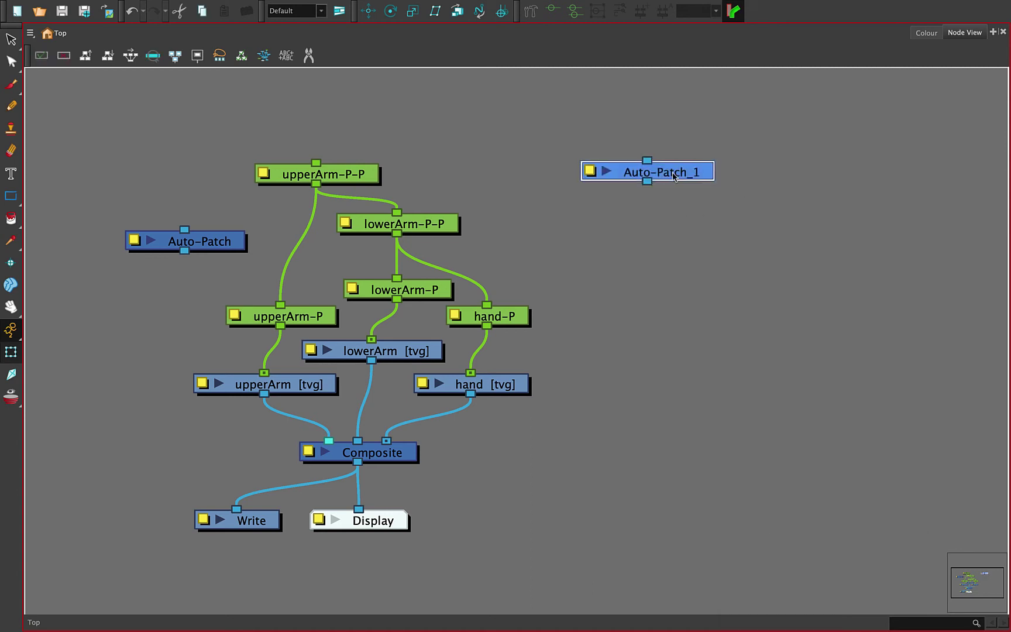
pyautogui.moveTo(671, 178); pyautogui.dragTo(733, 194)
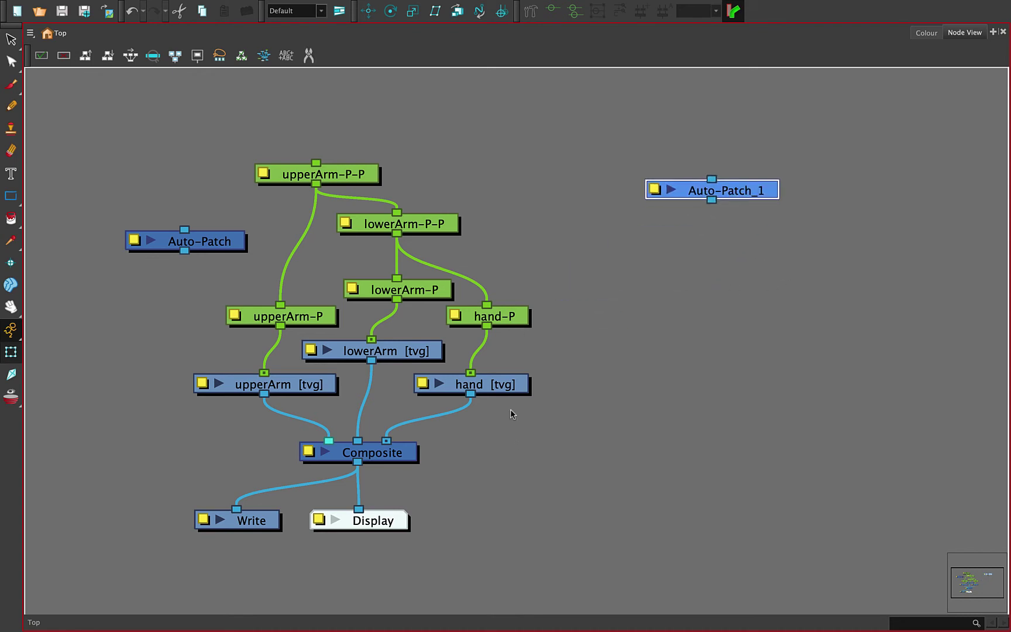
pyautogui.moveTo(506, 414); pyautogui.dragTo(511, 316)
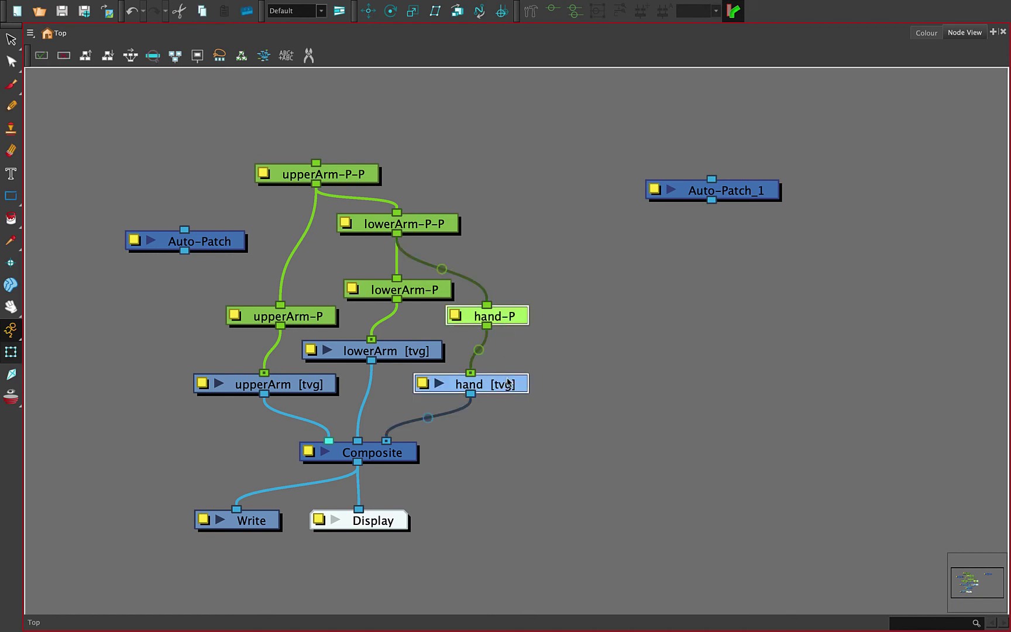
pyautogui.moveTo(517, 381); pyautogui.dragTo(617, 352)
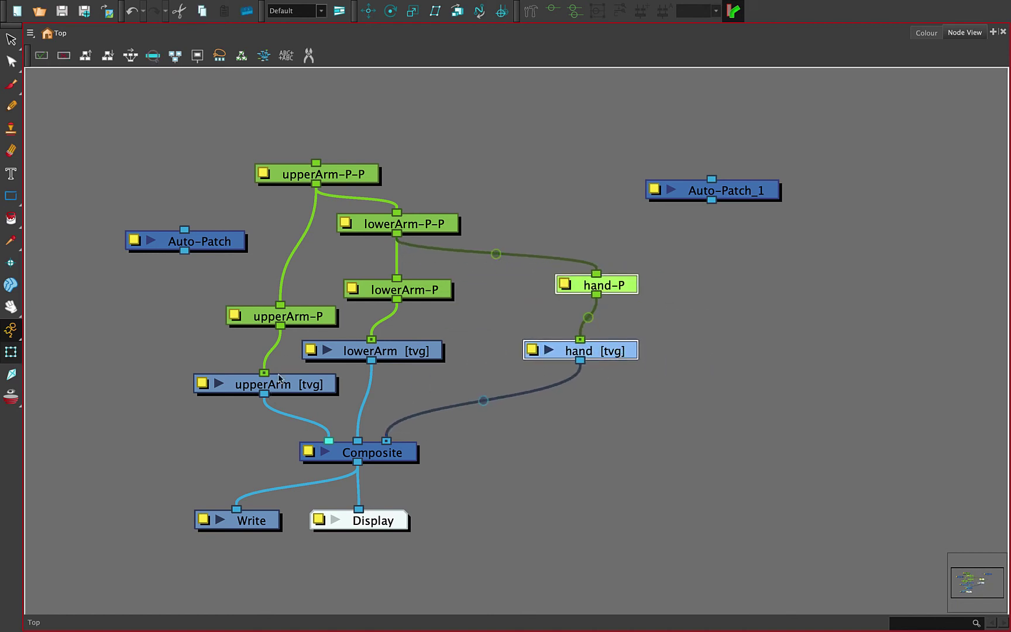
# Move the upperArm nodes left and up, and nudge lowerArm-P, hand-P and upperArm-P left
pyautogui.moveTo(205, 408); pyautogui.dragTo(165, 291)
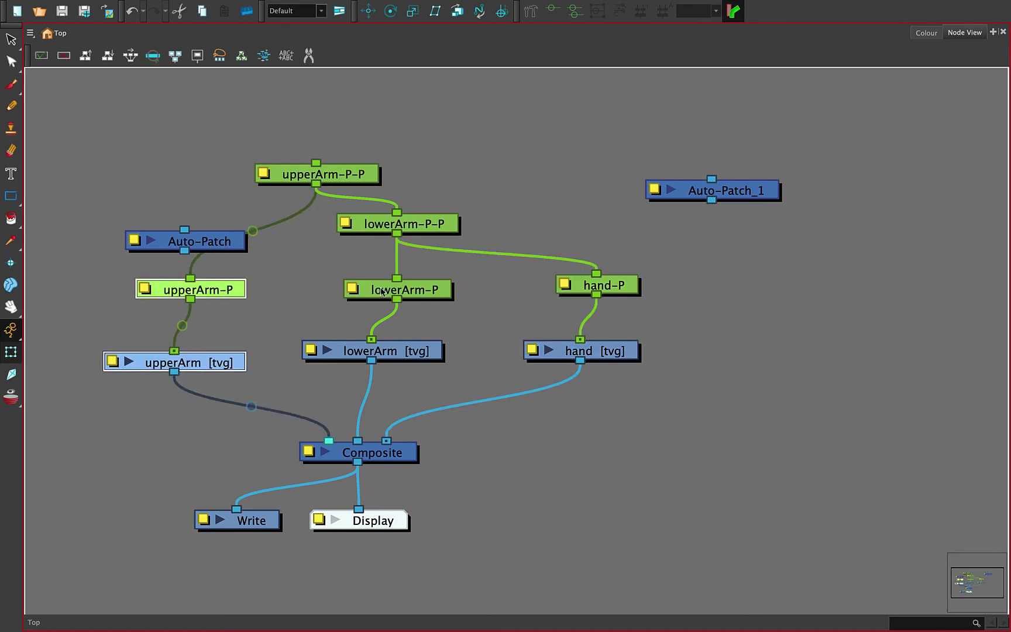
pyautogui.moveTo(421, 289); pyautogui.dragTo(395, 290)
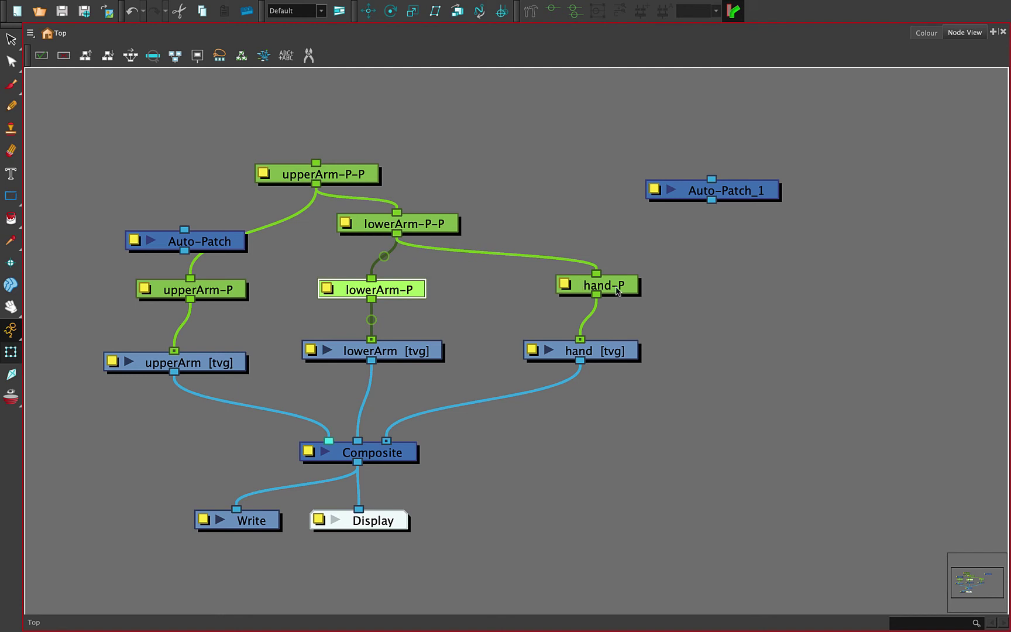
pyautogui.moveTo(620, 291); pyautogui.dragTo(603, 290)
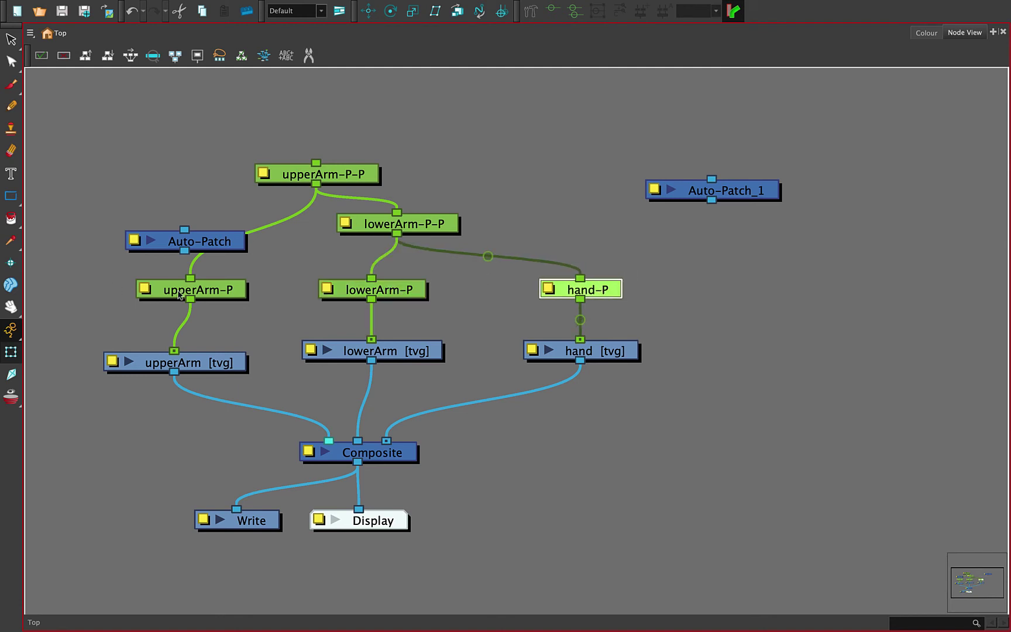
pyautogui.moveTo(222, 289); pyautogui.dragTo(206, 289)
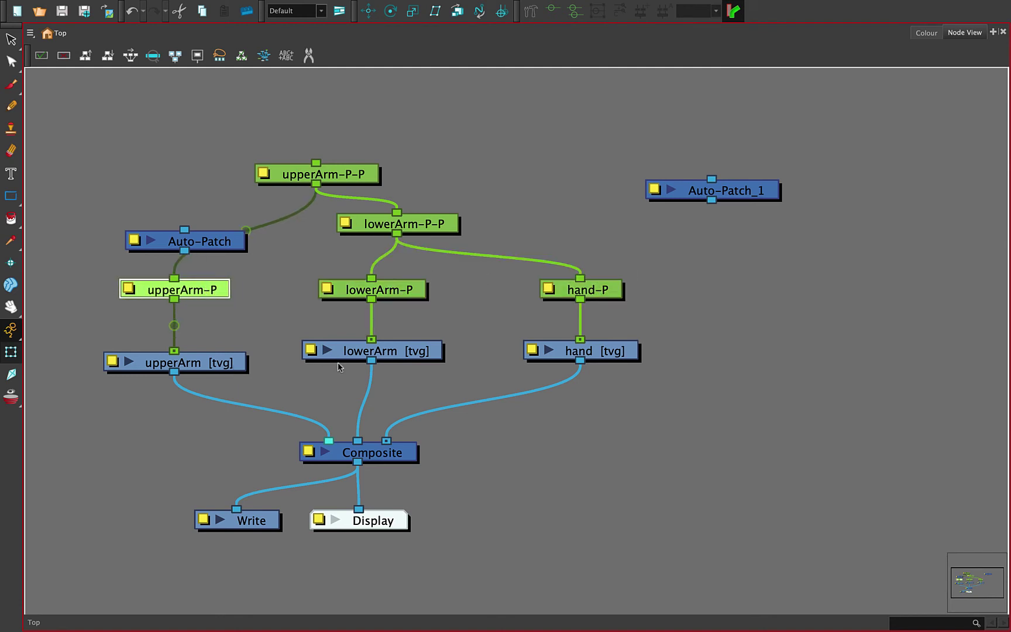
# Lower the Composite, Write and Display nodes and place Auto-Patch beside the lowerArm link
pyautogui.moveTo(180, 444); pyautogui.dragTo(435, 603)
pyautogui.moveTo(369, 457); pyautogui.dragTo(376, 500)
pyautogui.moveTo(218, 242); pyautogui.dragTo(465, 402)
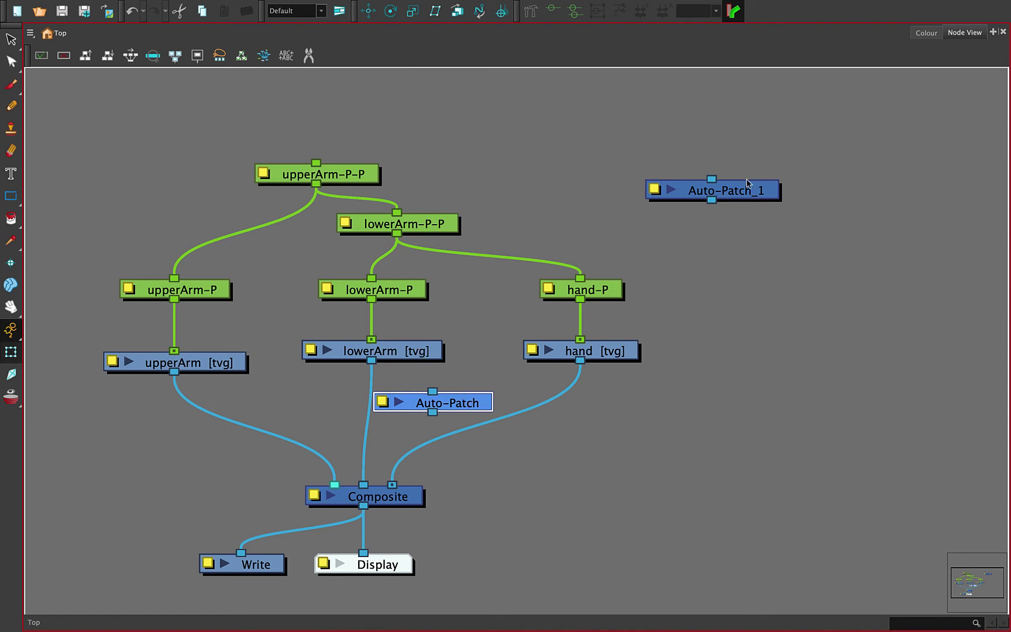
# Drop Auto-Patch_1 onto the upperArm link, then route hand [tvg] through Auto-Patch into Composite
pyautogui.moveTo(757, 193); pyautogui.dragTo(304, 406)
pyautogui.click(203, 366)
pyautogui.moveTo(203, 366); pyautogui.dragTo(205, 354)
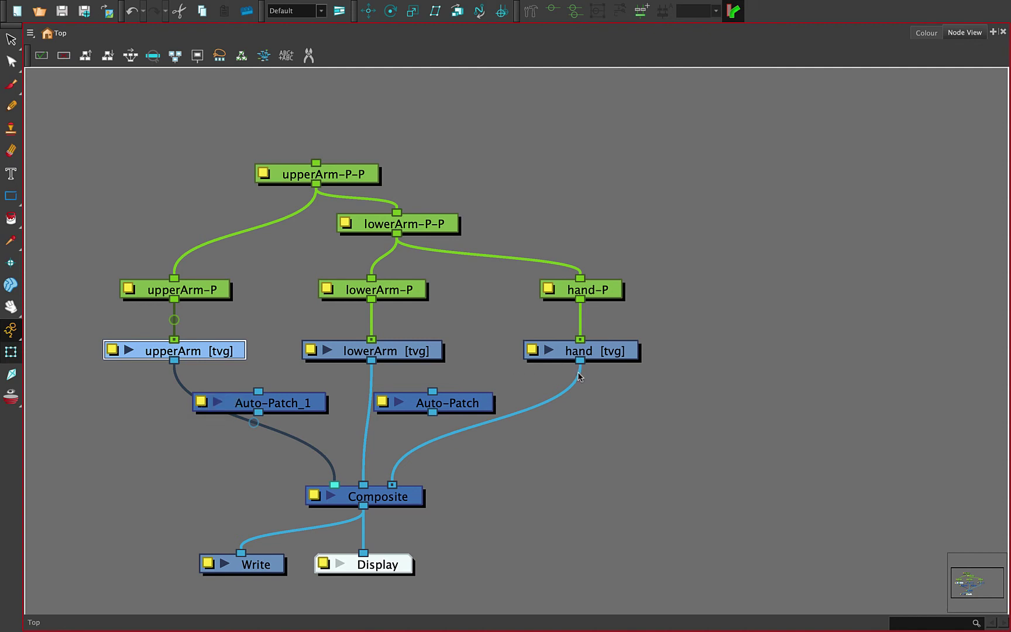
pyautogui.moveTo(580, 361); pyautogui.dragTo(410, 389)
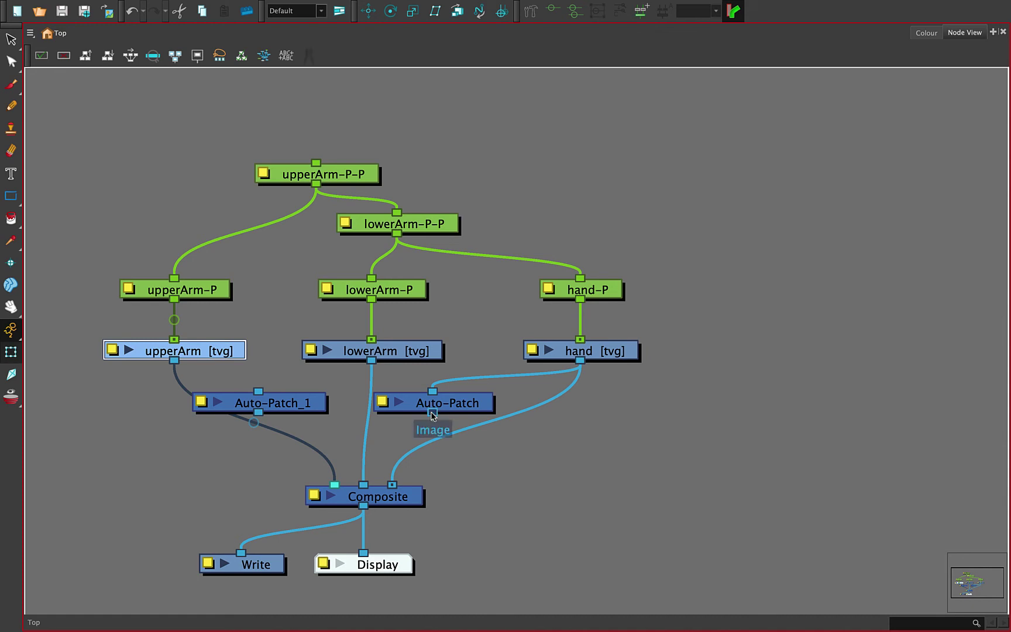
pyautogui.moveTo(433, 415); pyautogui.dragTo(357, 478)
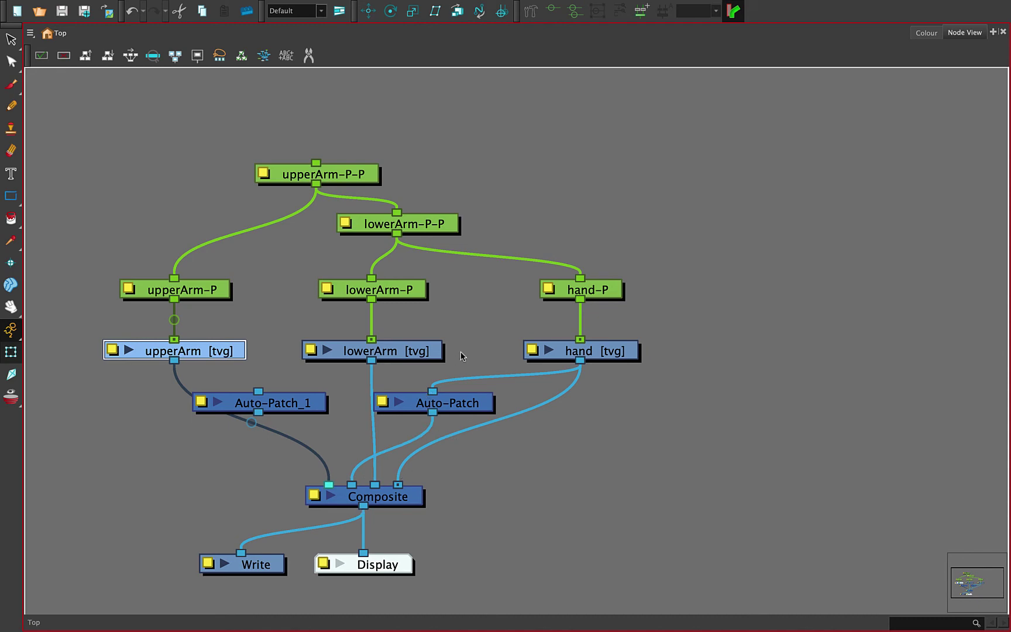
# Switch layouts and pan to show the Auto-Patch and Composite nodes, ending with the Node View maximized
pyautogui.press('`')
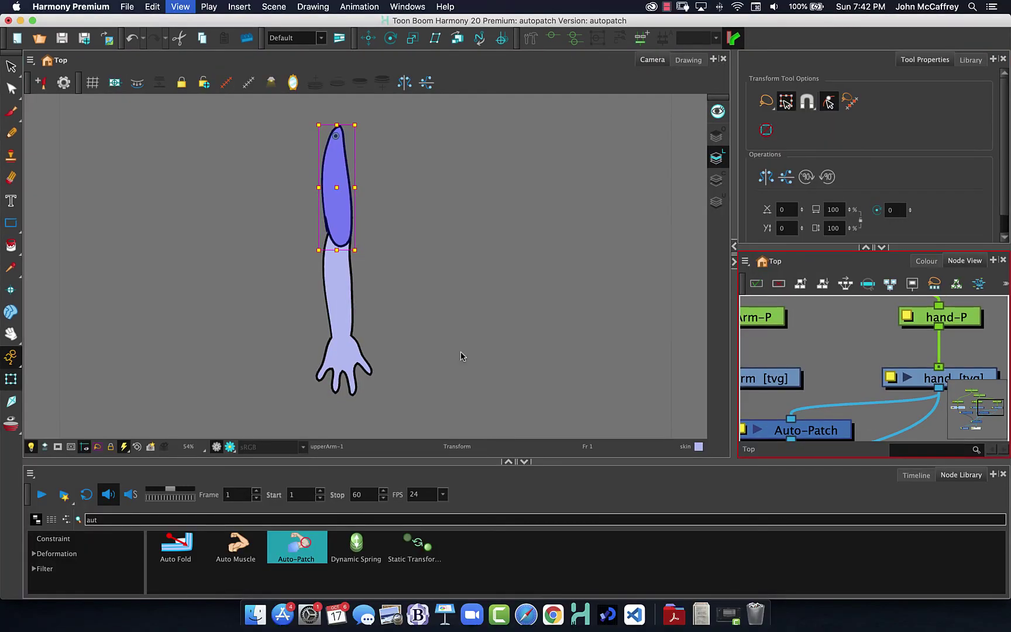
pyautogui.press('ctrl+super+f')
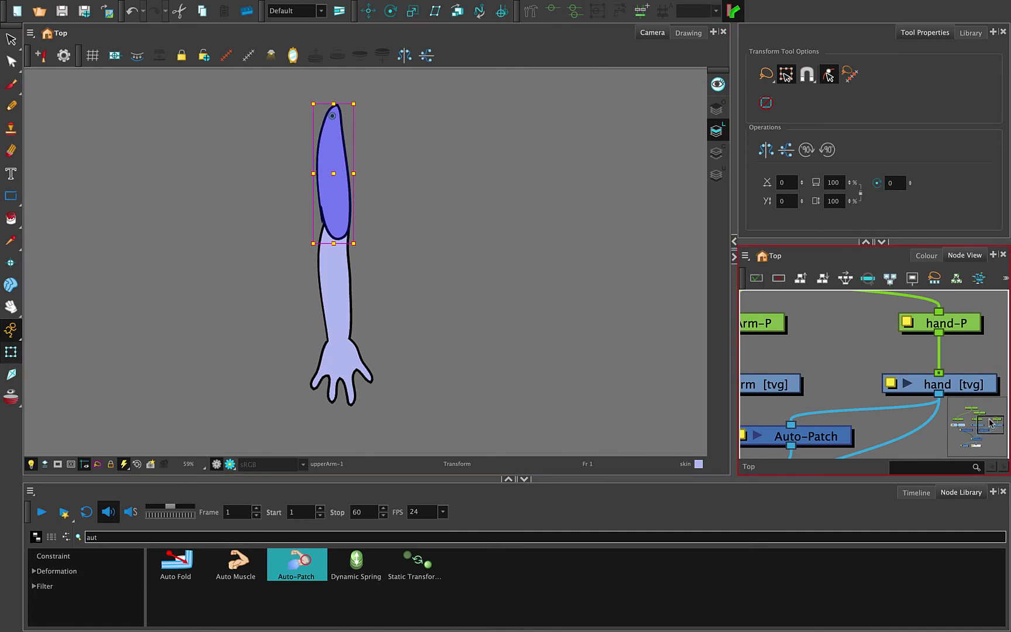
pyautogui.moveTo(983, 426); pyautogui.dragTo(971, 429)
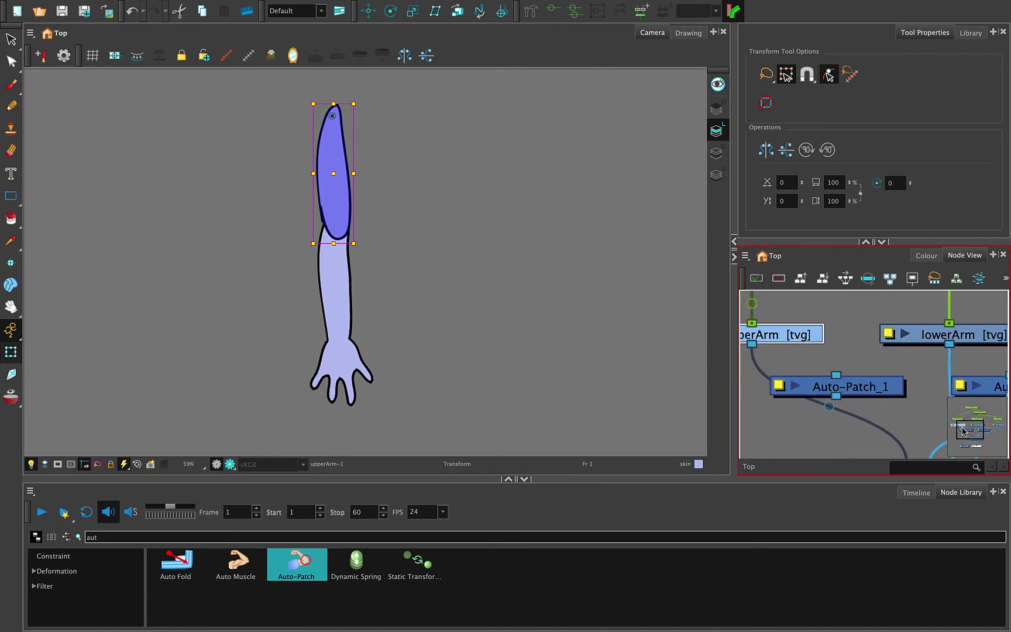
pyautogui.moveTo(964, 431); pyautogui.dragTo(967, 435)
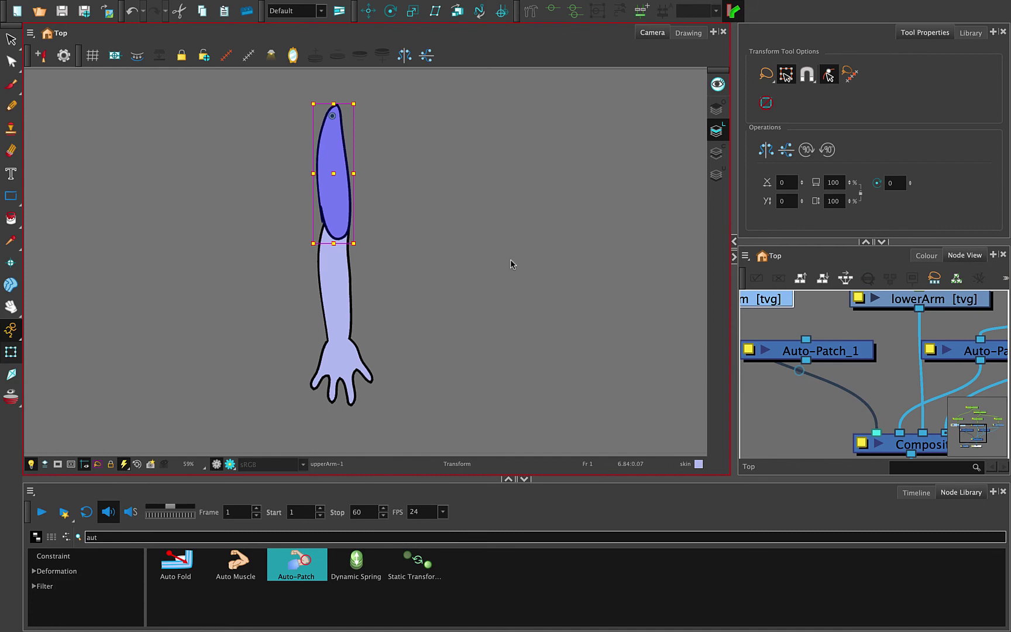
pyautogui.press('`')
pyautogui.press('super+f')
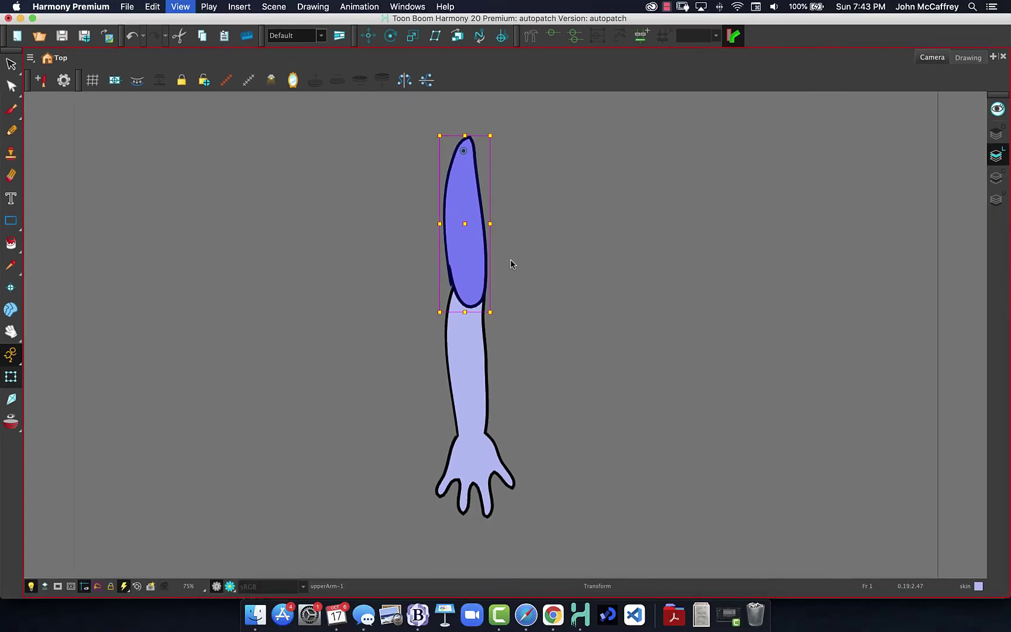
pyautogui.press('`')
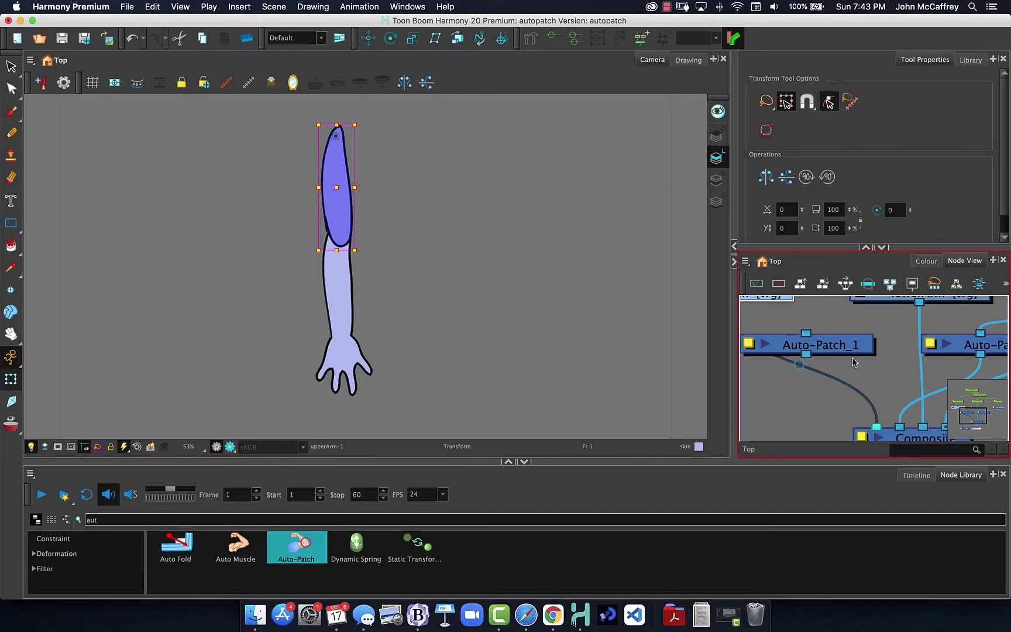
pyautogui.press('`')
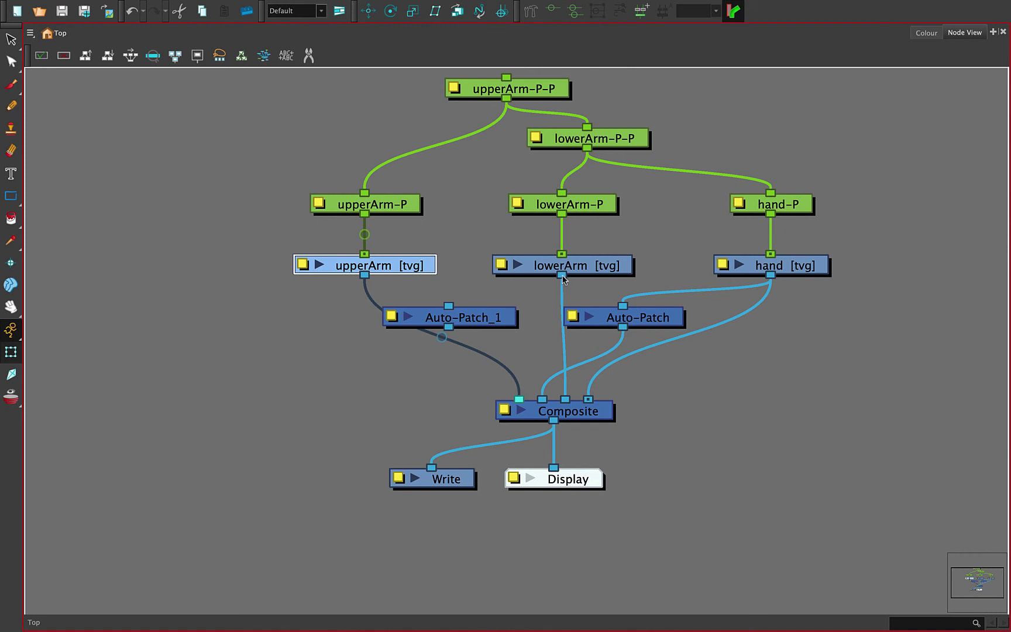
# Wire lowerArm [tvg] into Auto-Patch_1 and connect Auto-Patch_1's output to the Composite
pyautogui.moveTo(562, 278); pyautogui.dragTo(475, 307)
pyautogui.moveTo(475, 316); pyautogui.dragTo(504, 316)
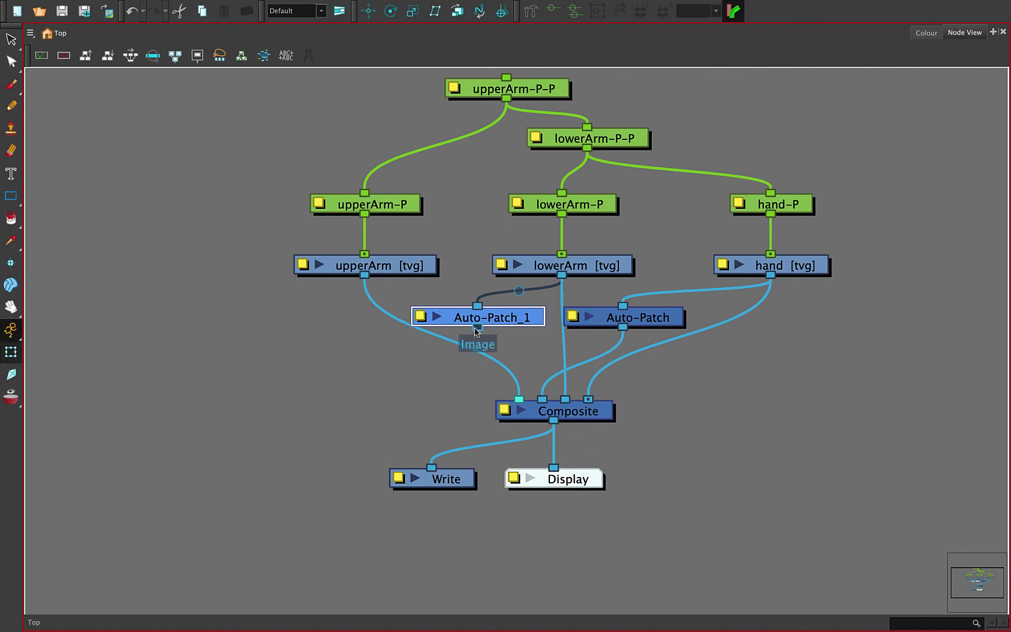
pyautogui.moveTo(476, 329); pyautogui.dragTo(498, 403)
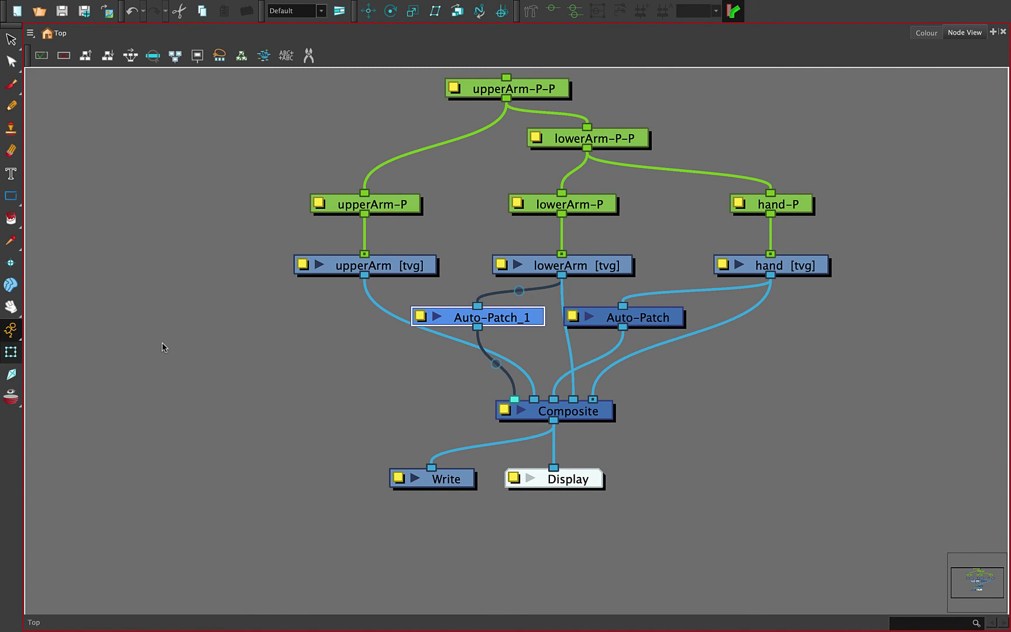
# Restore the normal multi-panel layout and show the layer Timeline
pyautogui.press('`')
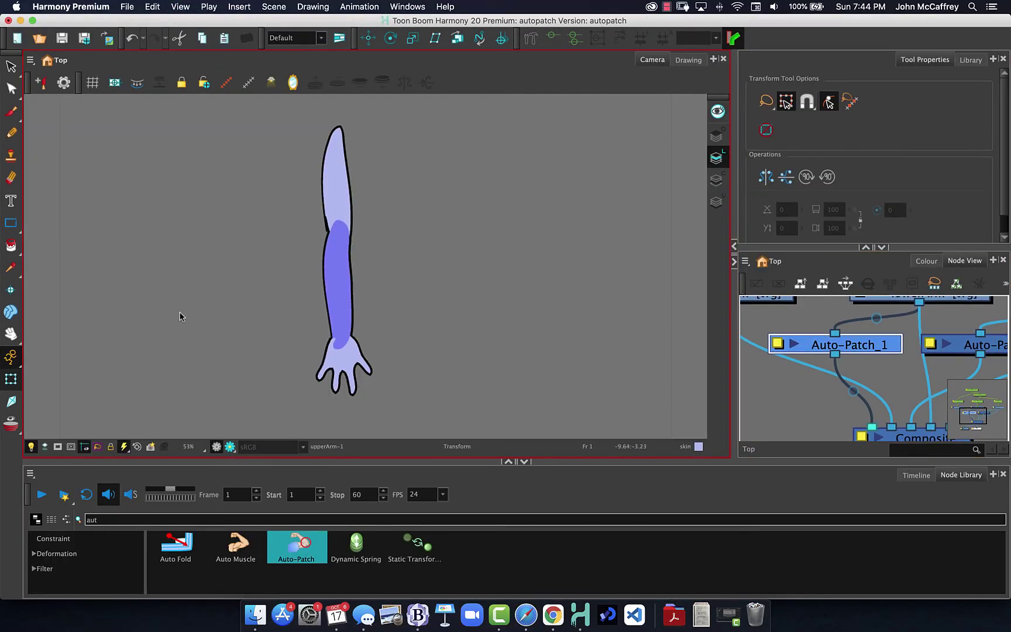
pyautogui.click(308, 494)
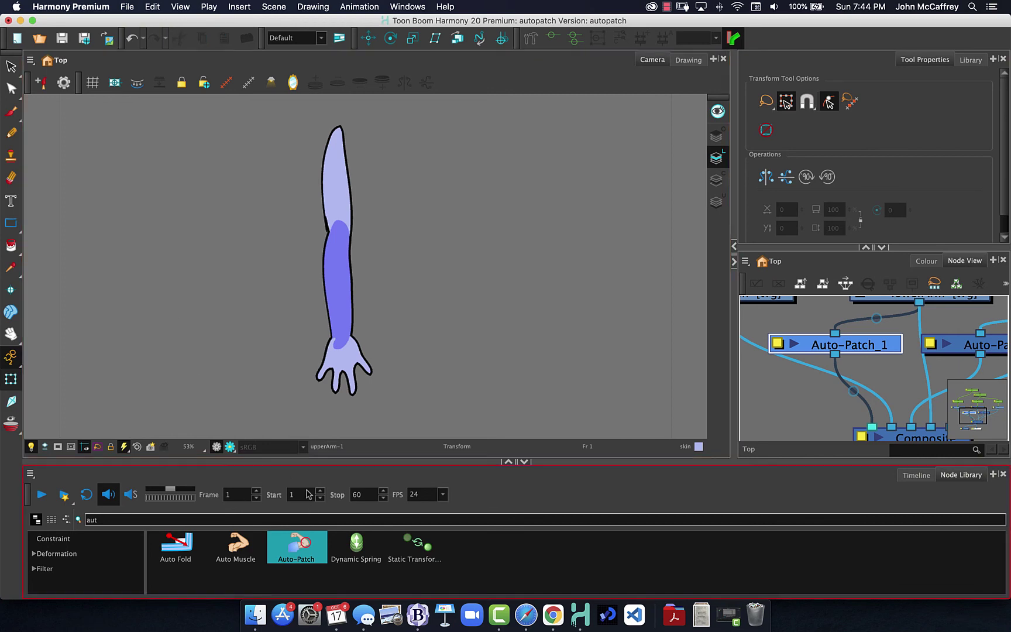
pyautogui.click(917, 475)
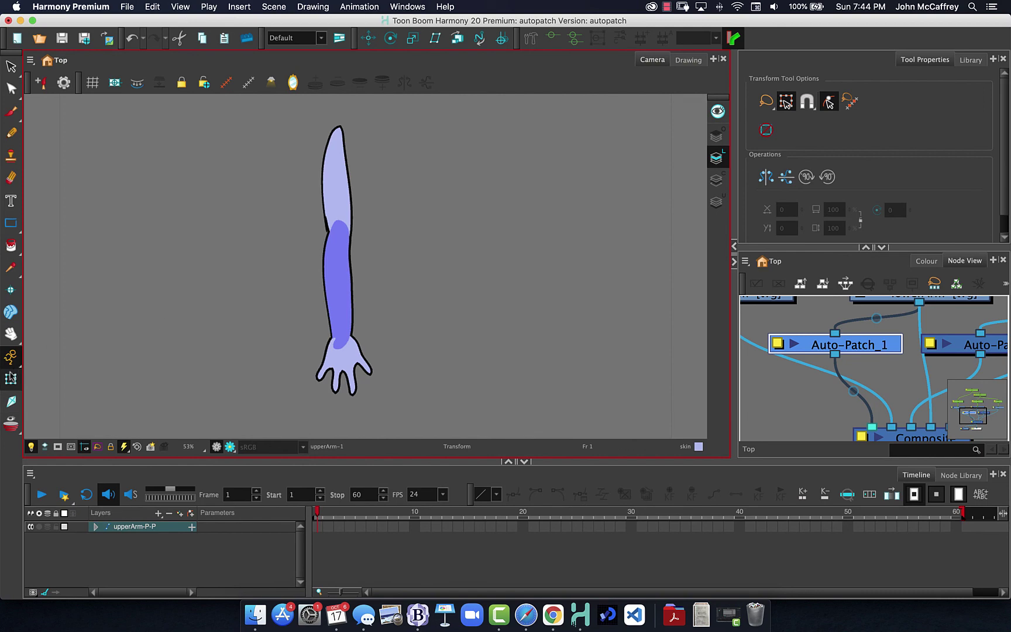
# Select the forearm and hand drawings and bend them at the elbow
pyautogui.click(308, 303)
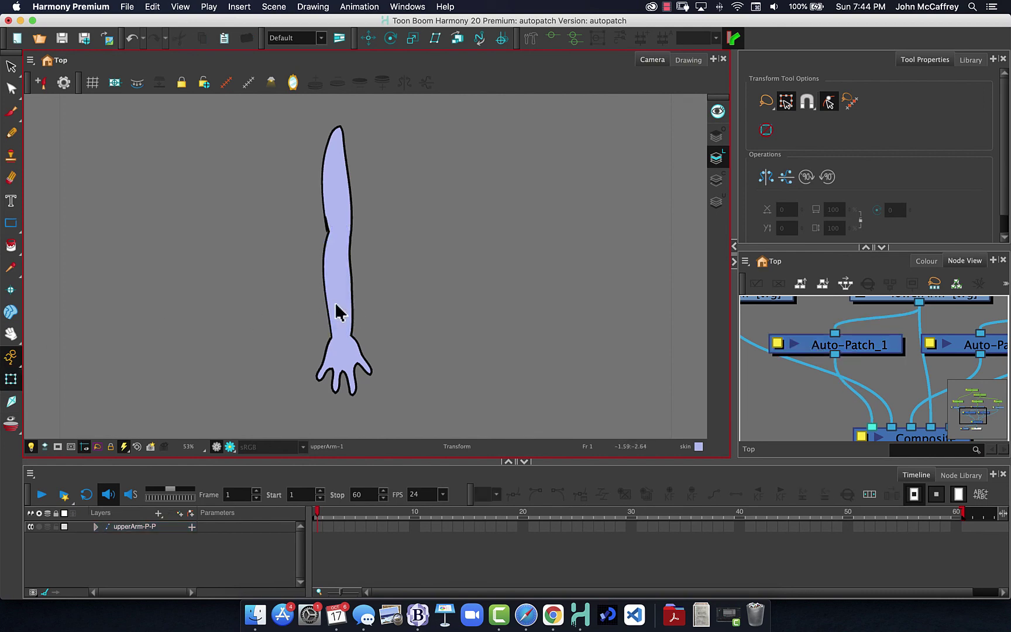
pyautogui.click(339, 312)
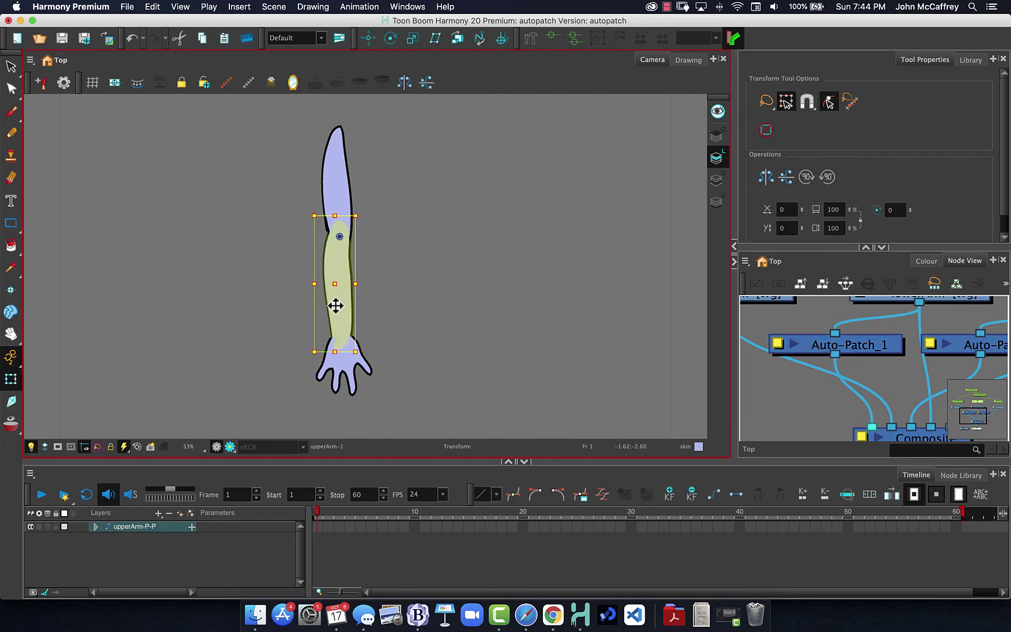
pyautogui.keyDown('shift'); pyautogui.click(358, 351); pyautogui.keyUp('shift')
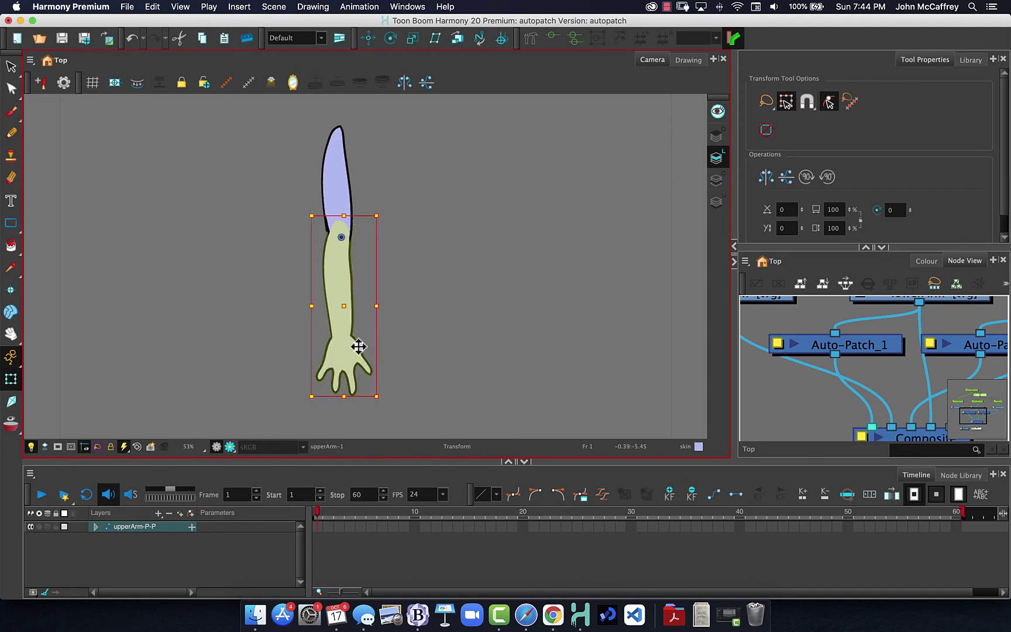
pyautogui.moveTo(384, 398); pyautogui.dragTo(463, 306)
# Select the hand alone and rotate it at the wrist to point right
pyautogui.click(345, 374)
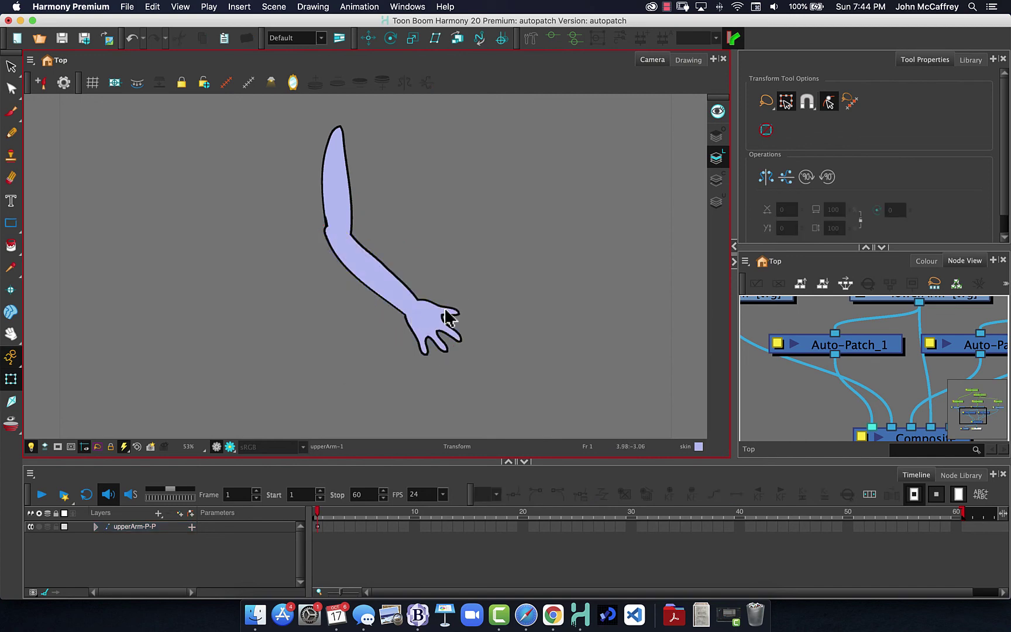
pyautogui.click(425, 320)
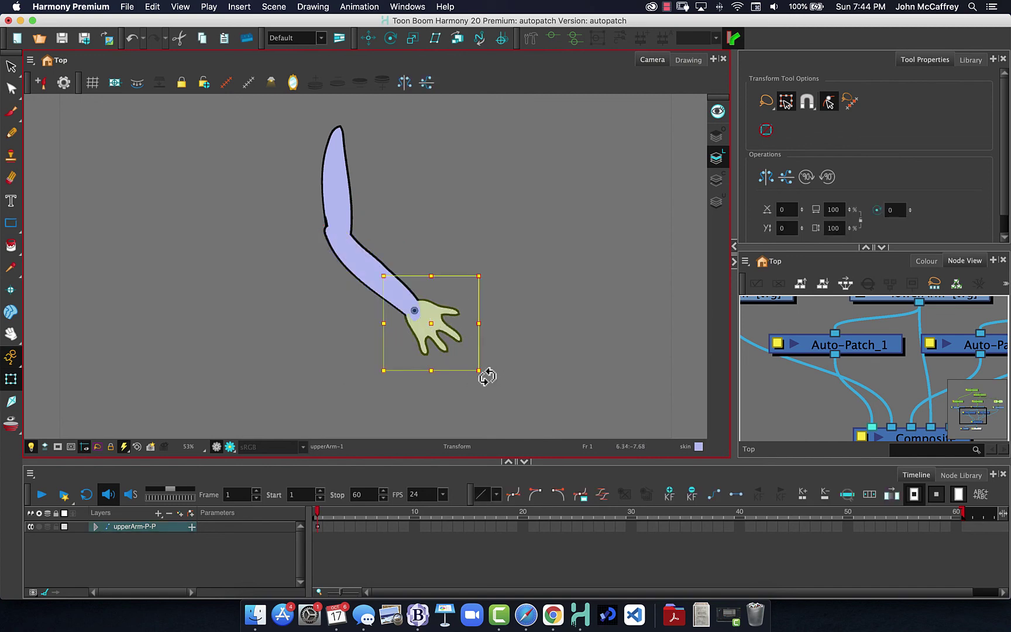
pyautogui.moveTo(486, 376); pyautogui.dragTo(393, 389)
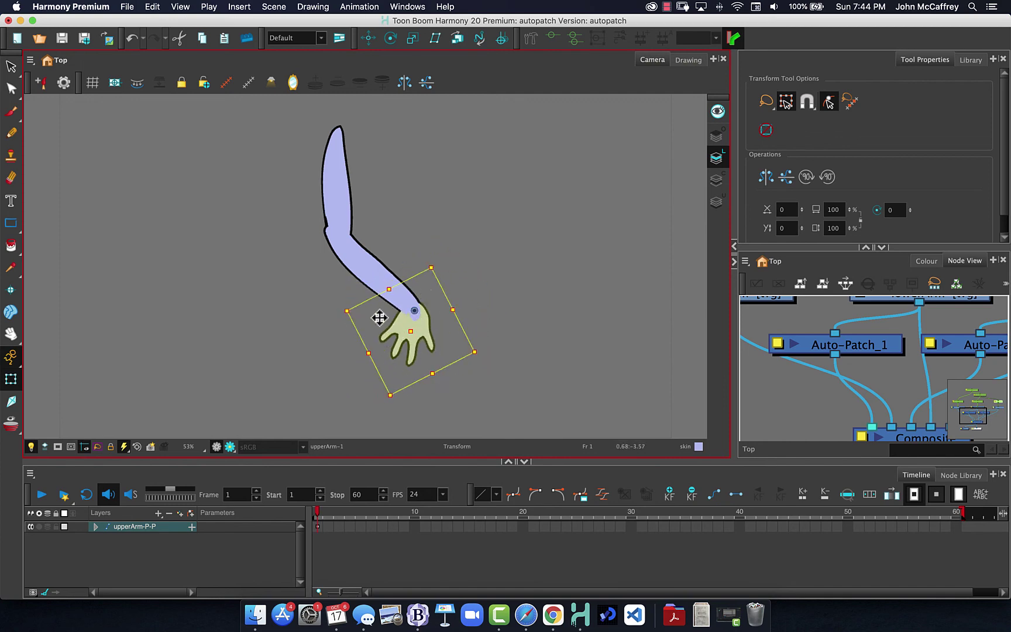
pyautogui.moveTo(387, 407)
pyautogui.mouseDown()
pyautogui.moveTo(489, 291)
pyautogui.moveTo(471, 269)
pyautogui.moveTo(400, 416)
pyautogui.mouseUp()
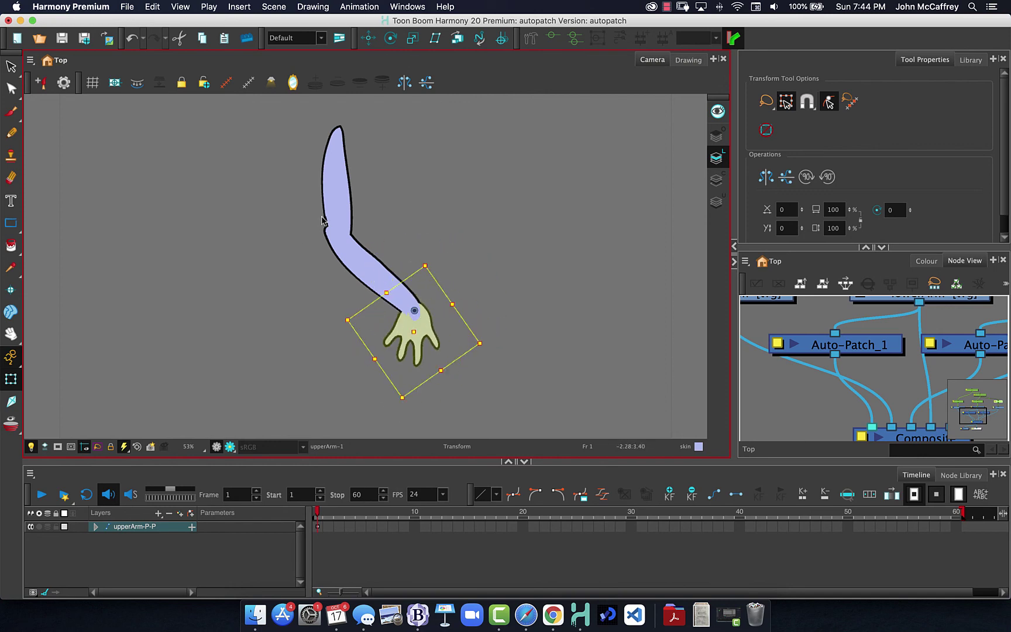
# Select the forearm and hand, raise them at the elbow, then swing them back down
pyautogui.click(337, 200)
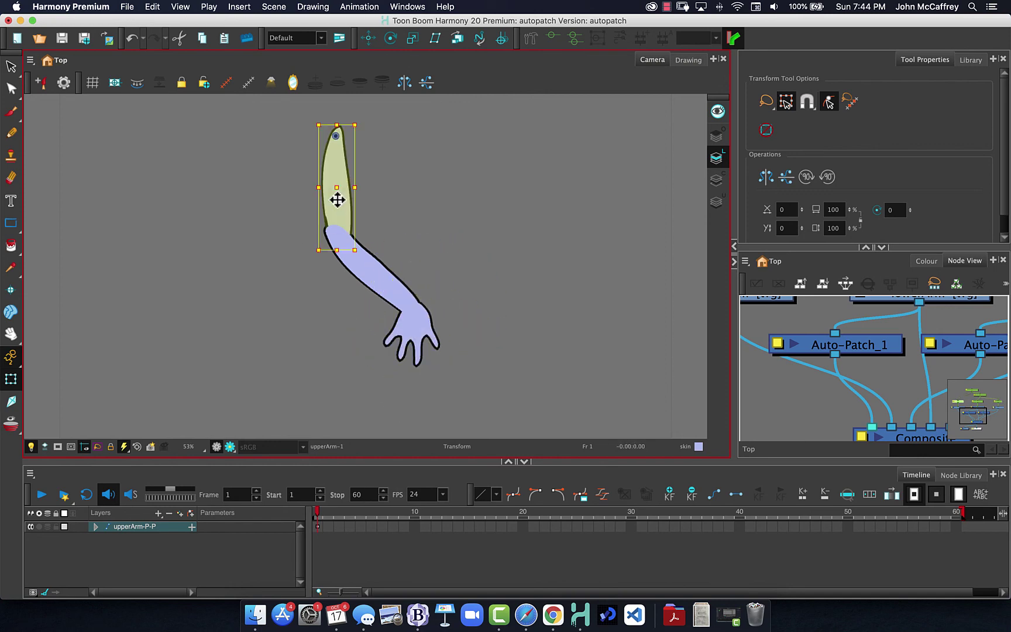
pyautogui.click(363, 276)
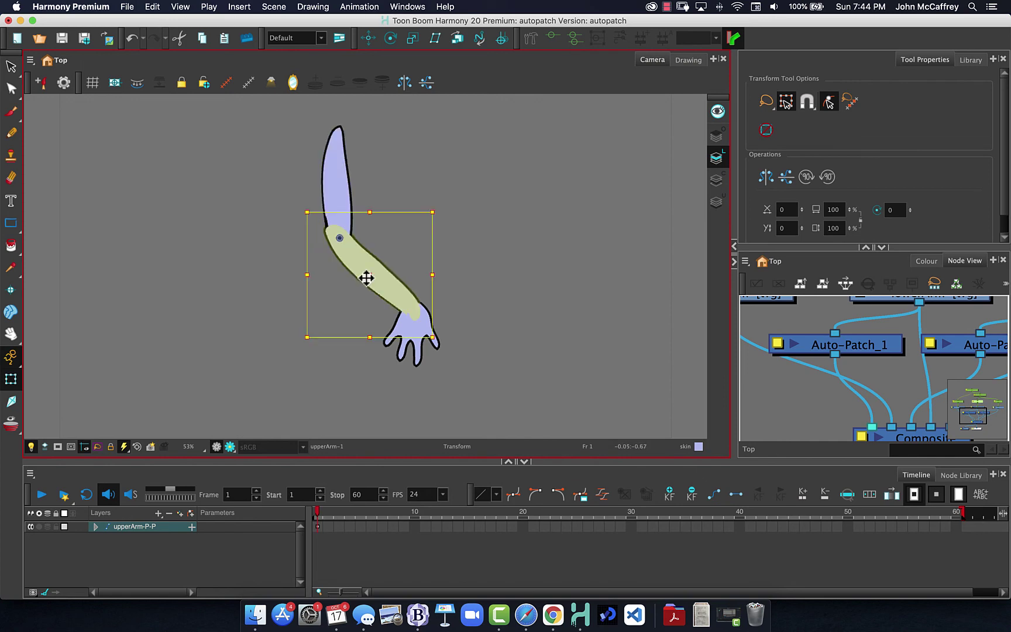
pyautogui.keyDown('shift'); pyautogui.click(416, 368); pyautogui.keyUp('shift')
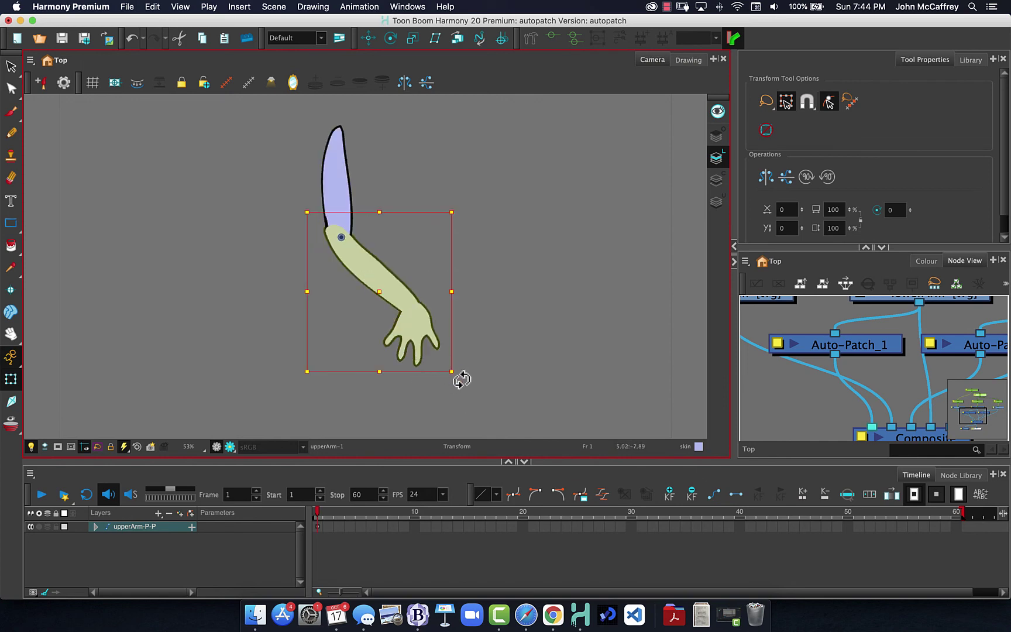
pyautogui.moveTo(462, 380); pyautogui.dragTo(411, 179)
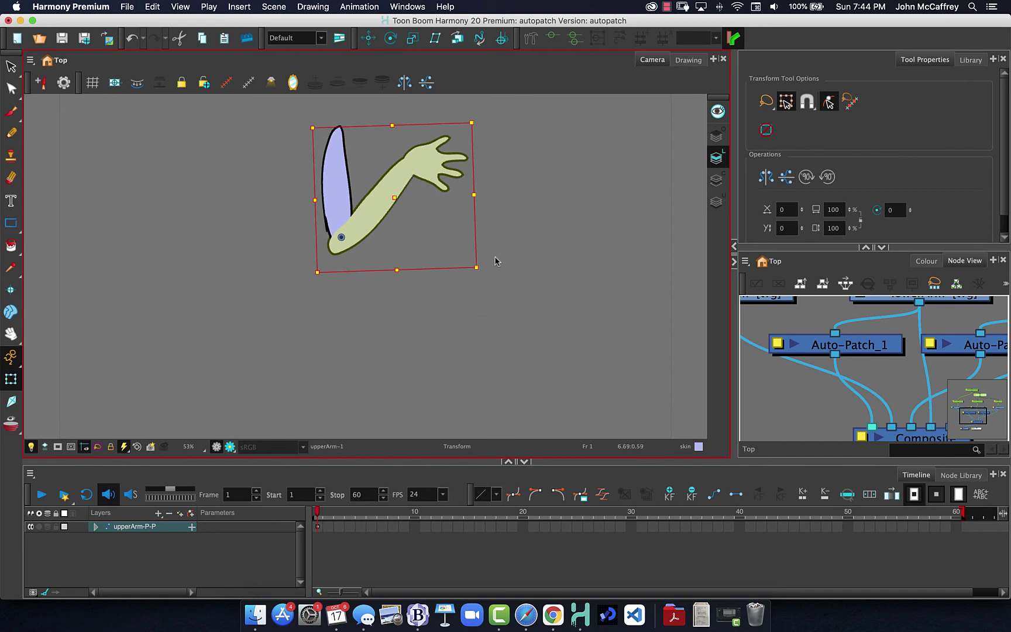
pyautogui.moveTo(482, 271)
pyautogui.mouseDown()
pyautogui.moveTo(487, 399)
pyautogui.moveTo(456, 476)
pyautogui.moveTo(185, 459)
pyautogui.moveTo(397, 271)
pyautogui.moveTo(404, 330)
pyautogui.moveTo(388, 232)
pyautogui.moveTo(391, 251)
pyautogui.mouseUp()
pyautogui.click(264, 309)
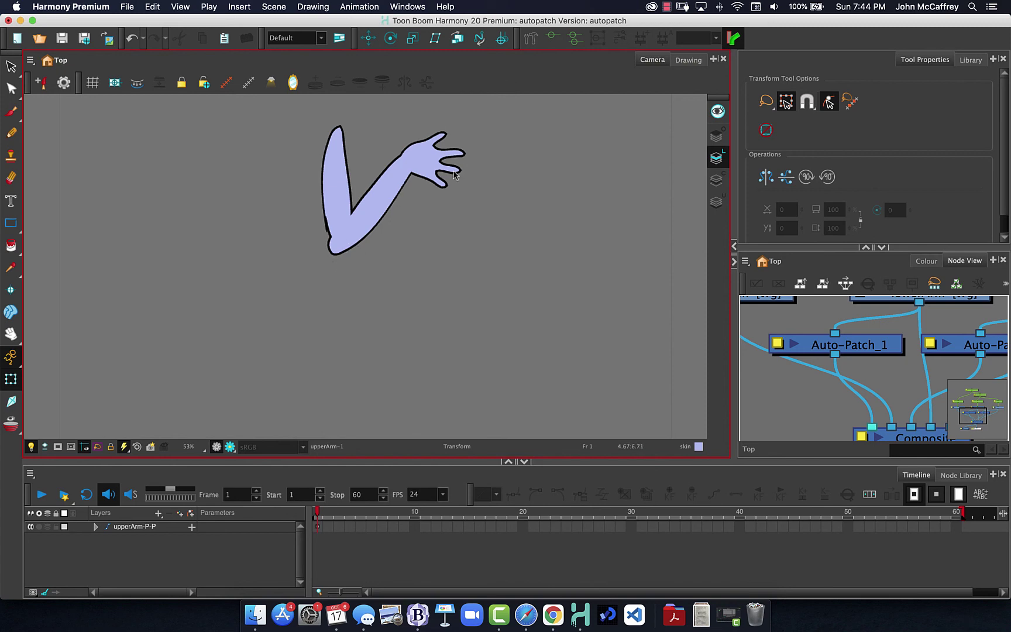
# Bend the forearm and hand down at the elbow, then rotate the hand to point right
pyautogui.click(418, 162)
pyautogui.click(417, 162)
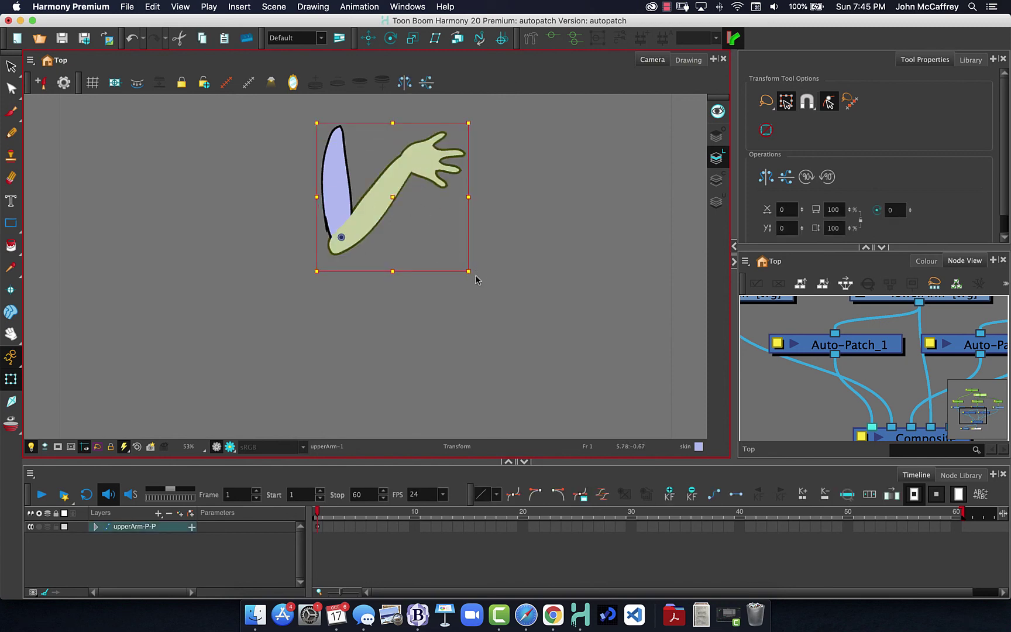
pyautogui.moveTo(476, 280); pyautogui.dragTo(470, 439)
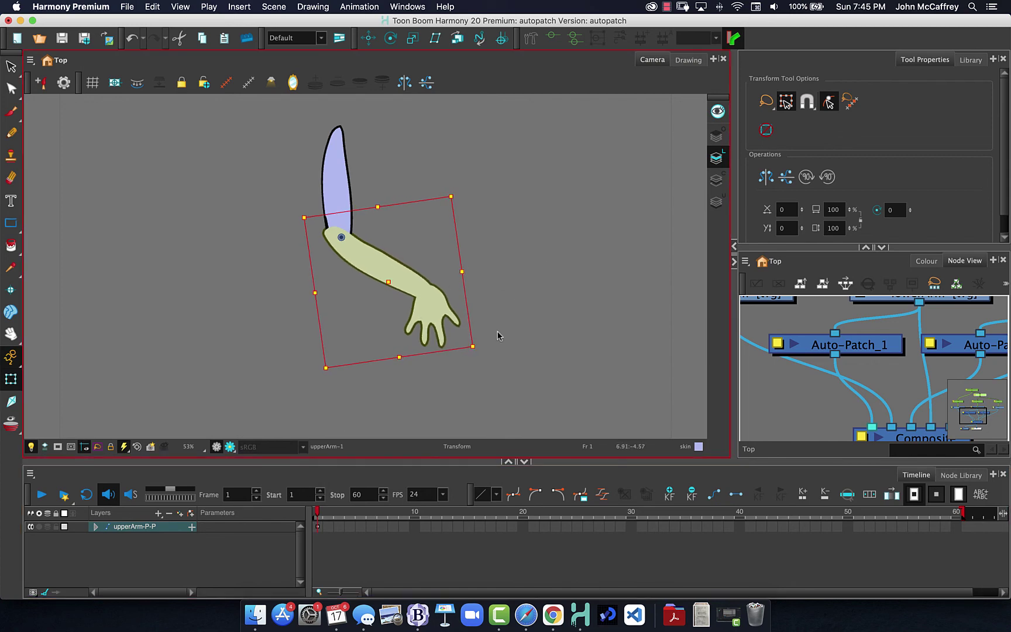
pyautogui.click(487, 316)
pyautogui.click(440, 316)
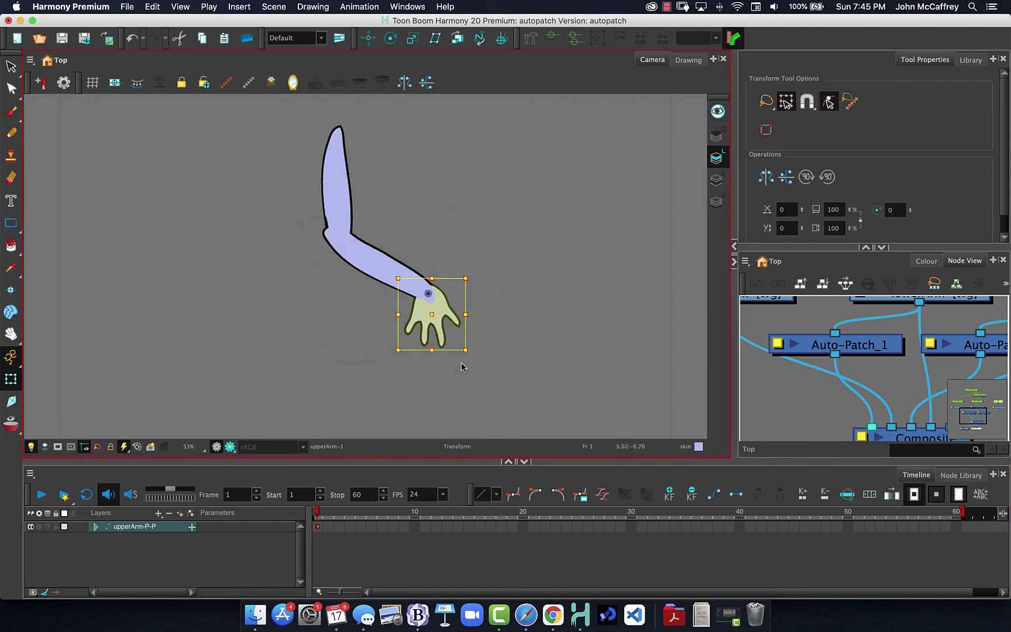
pyautogui.moveTo(505, 330); pyautogui.dragTo(500, 280)
pyautogui.click(289, 332)
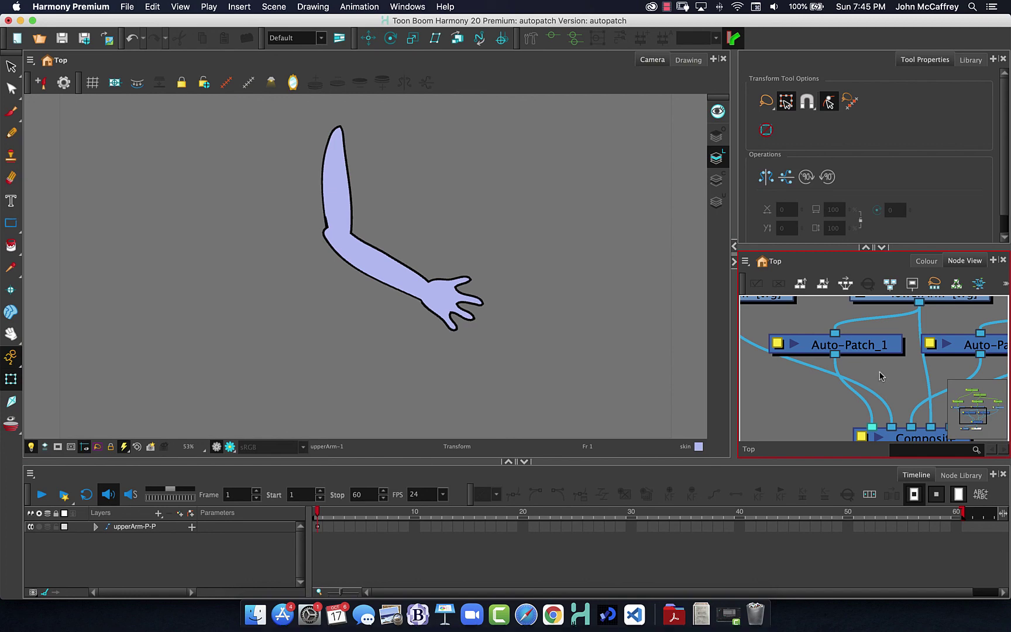
# Maximize the node graph and shift the upperArm [tvg] node to the right
pyautogui.press('`')
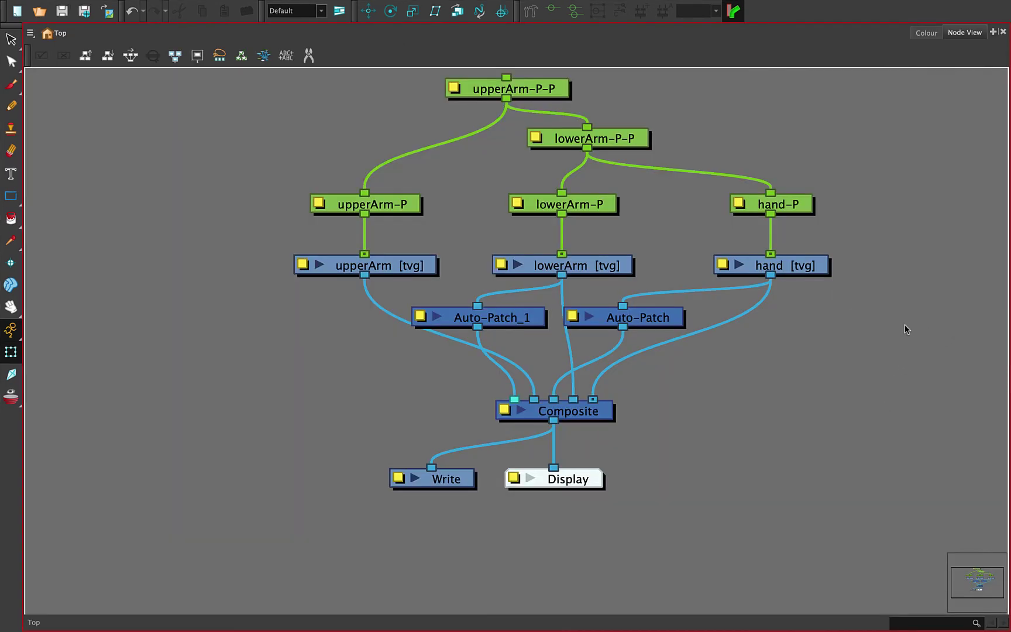
pyautogui.moveTo(418, 262); pyautogui.dragTo(468, 262)
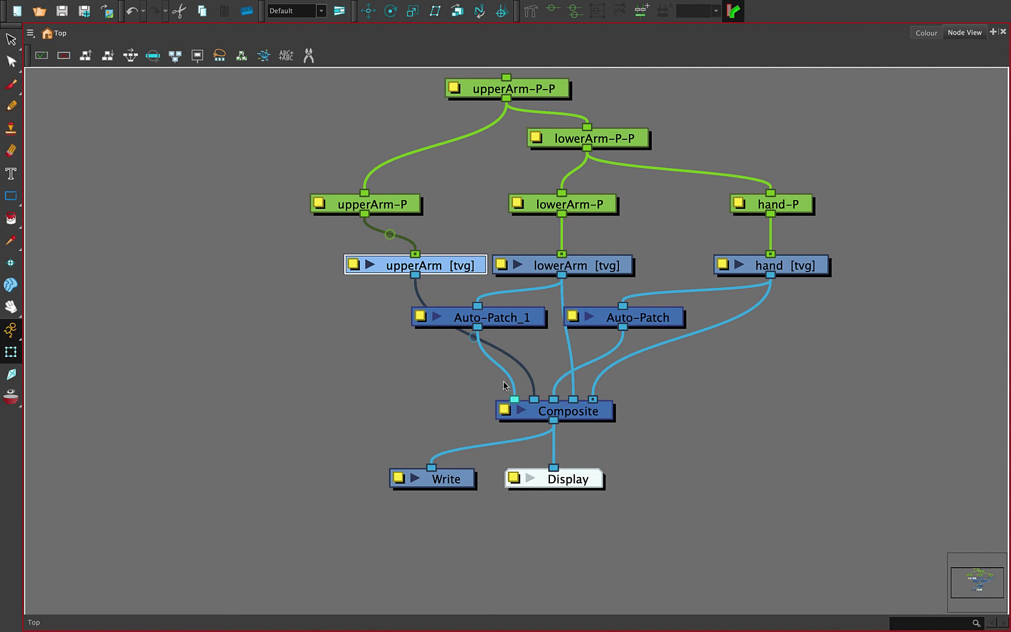
# Restore the normal workspace layout and deselect to view the bent arm in the Camera view
pyautogui.moveTo(390, 5)
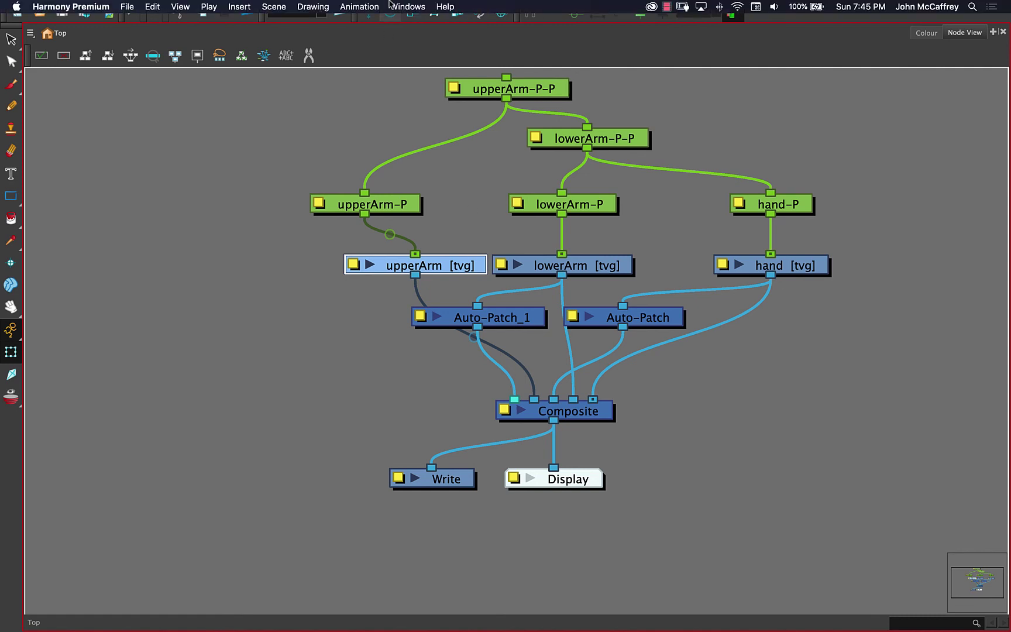
pyautogui.press('ctrl+super+f')
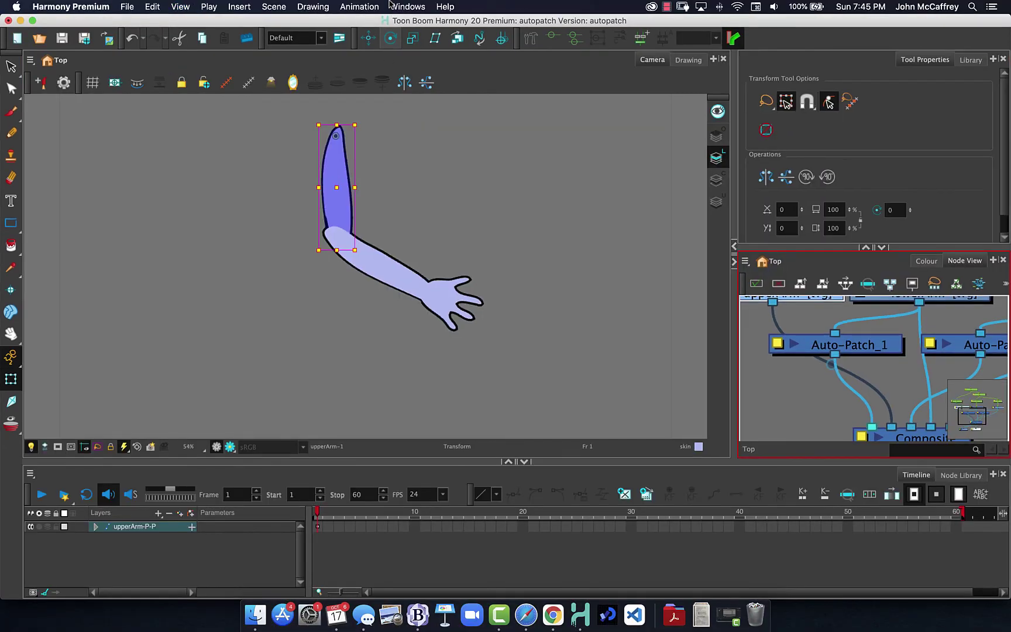
pyautogui.click(229, 199)
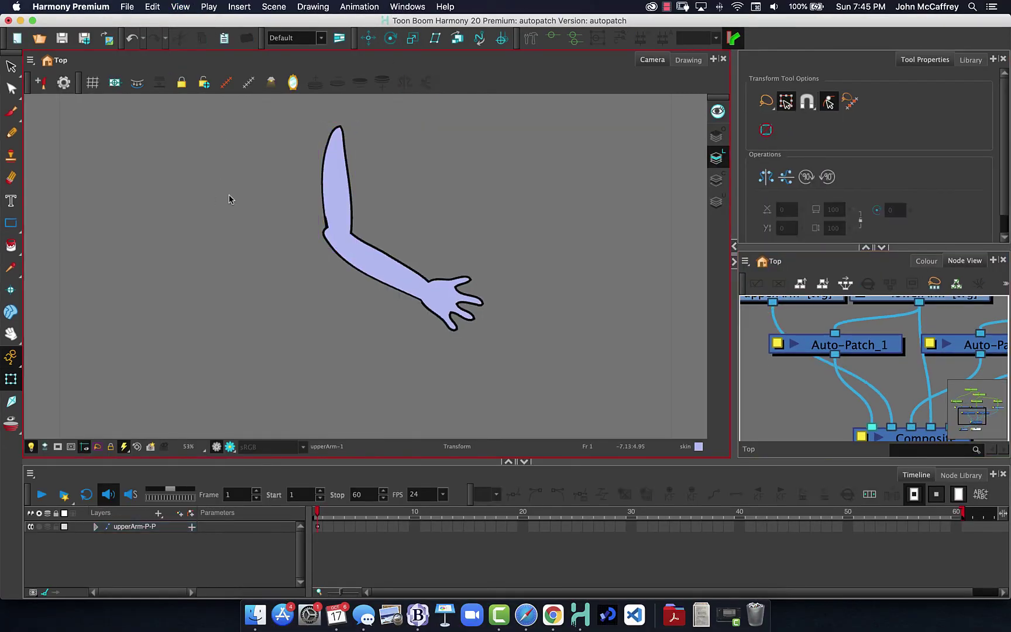